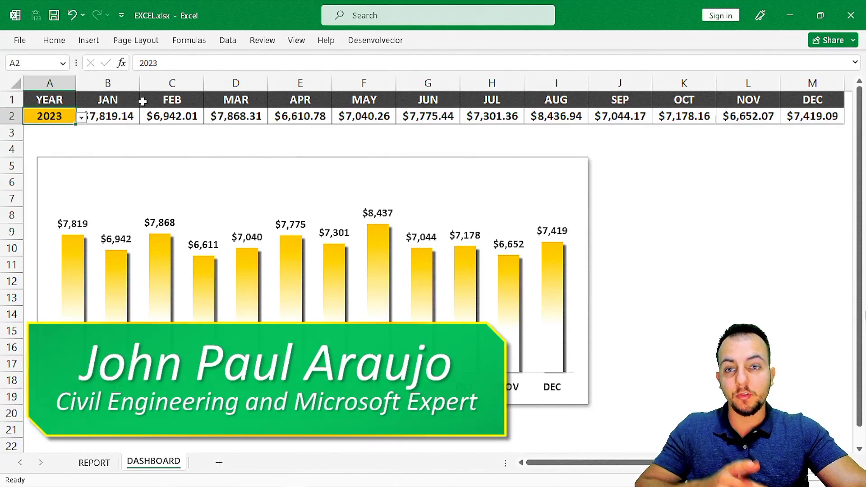
Switch the dashboard year to 2024, then 2025, then back to 2024.
click(81, 117)
click(63, 138)
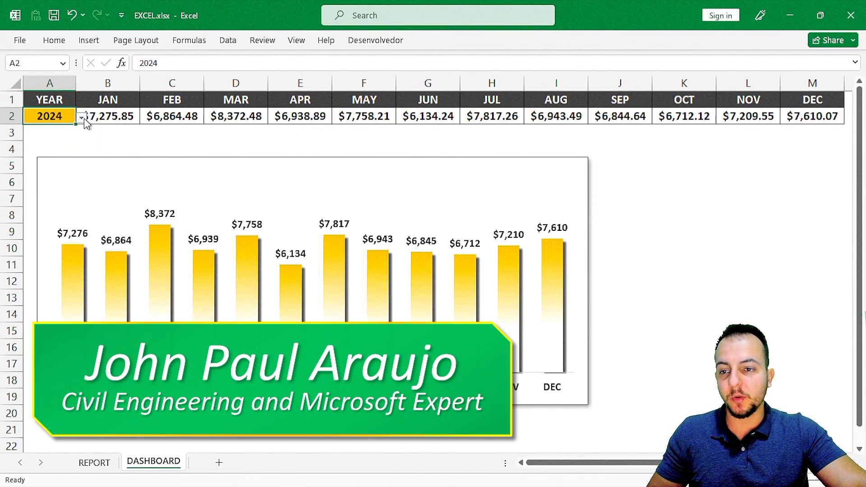
click(81, 116)
click(34, 147)
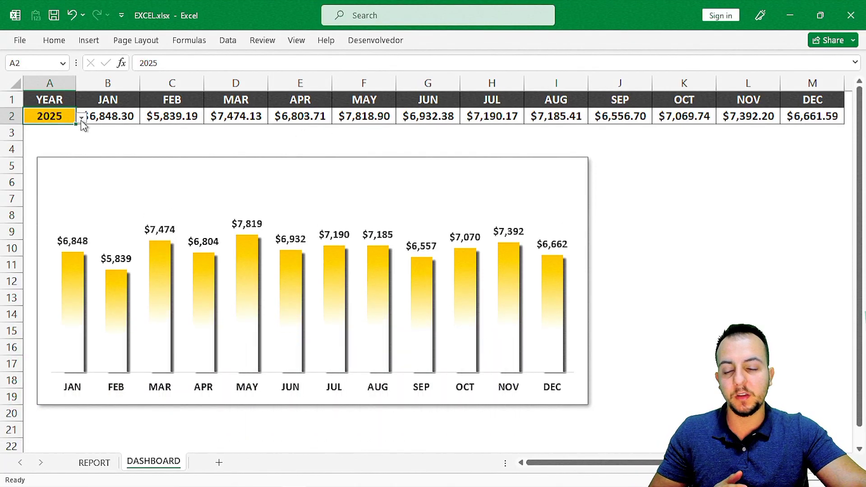
click(81, 117)
click(82, 166)
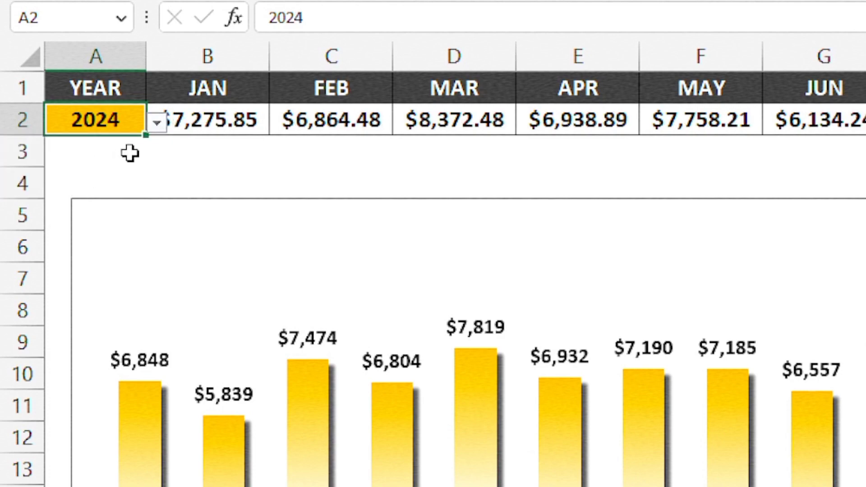
Set the dashboard year back to 2023 and bring up the REPORT sheet.
click(157, 123)
click(112, 146)
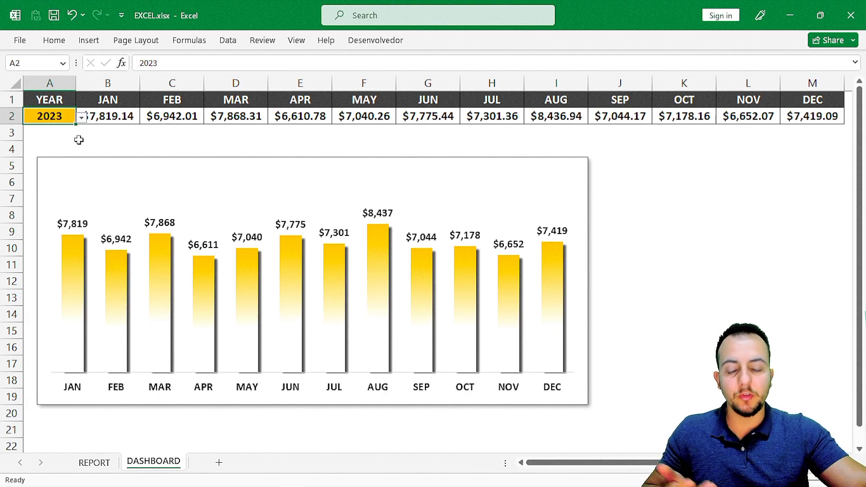
click(108, 464)
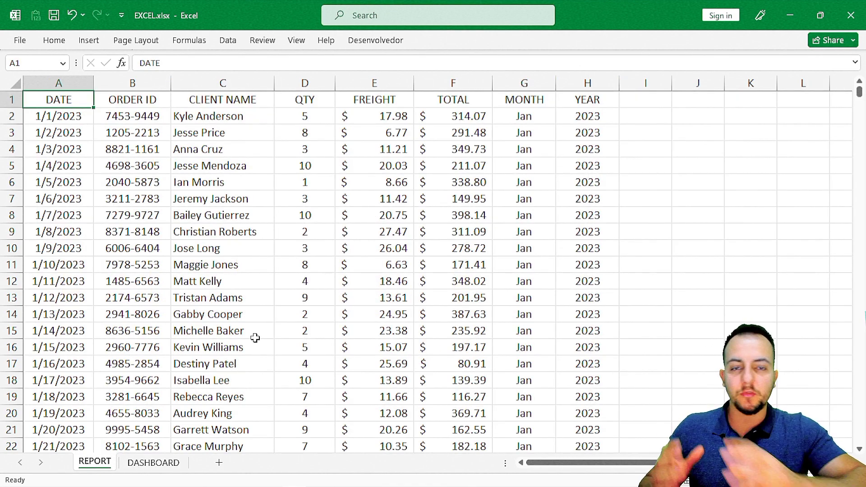
key(ctrl+Page_Down)
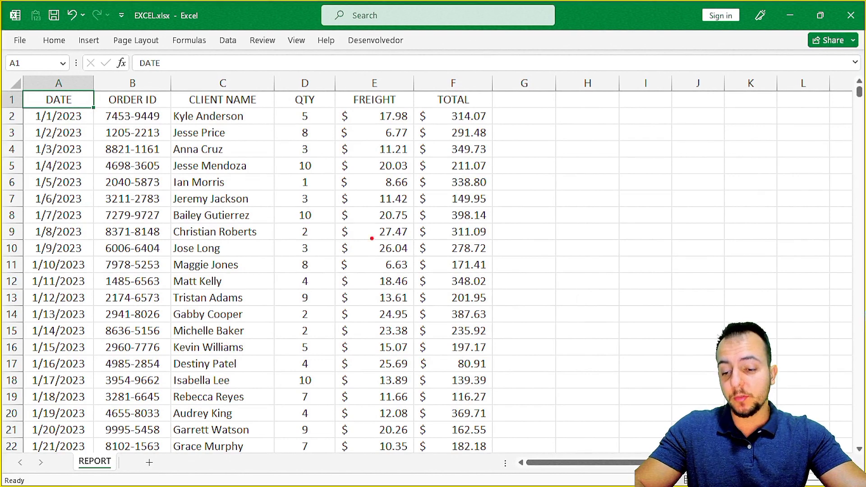
mouse_move(7, 72)
mouse_down()
mouse_move(73, 104)
mouse_move(493, 456)
mouse_up()
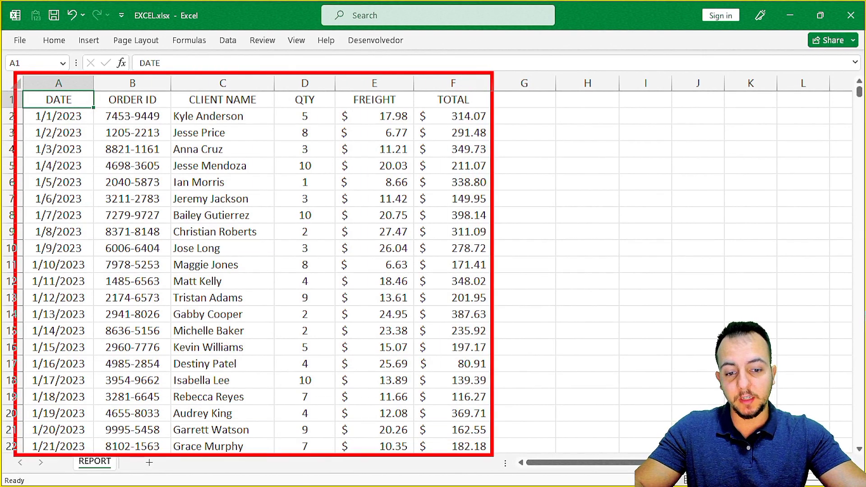
drag(509, 256, 554, 244)
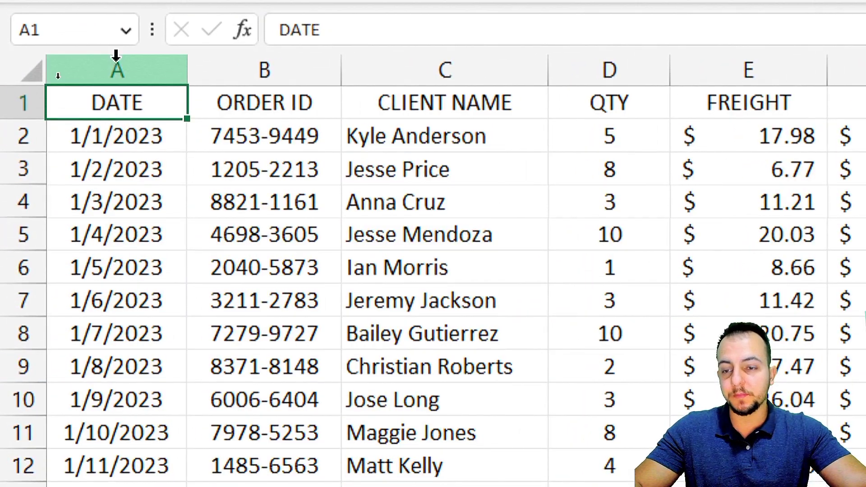
click(118, 62)
click(263, 72)
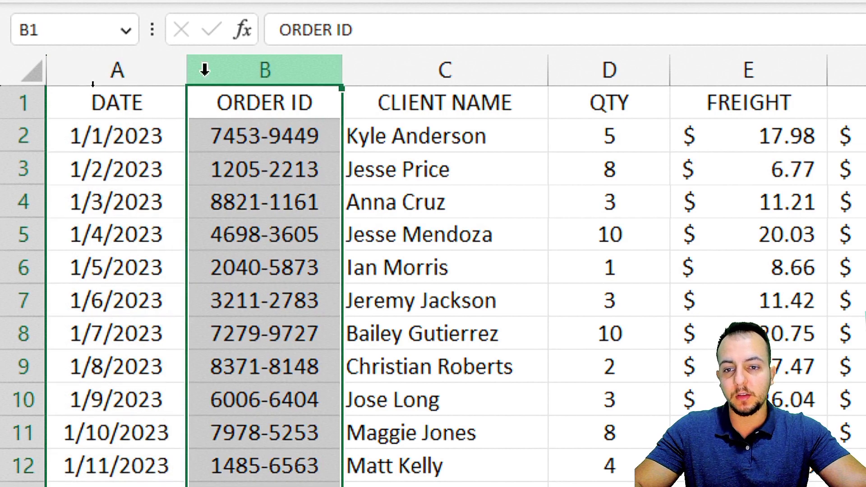
click(182, 72)
click(248, 74)
click(428, 73)
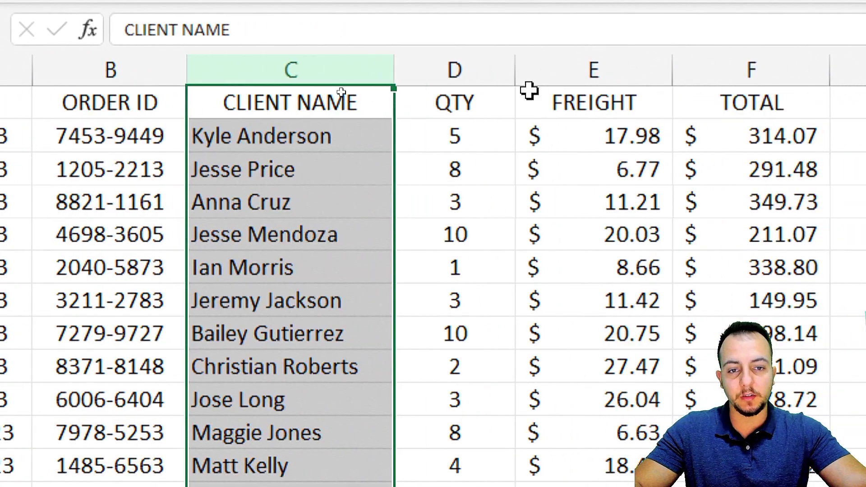
click(632, 72)
click(729, 76)
click(523, 71)
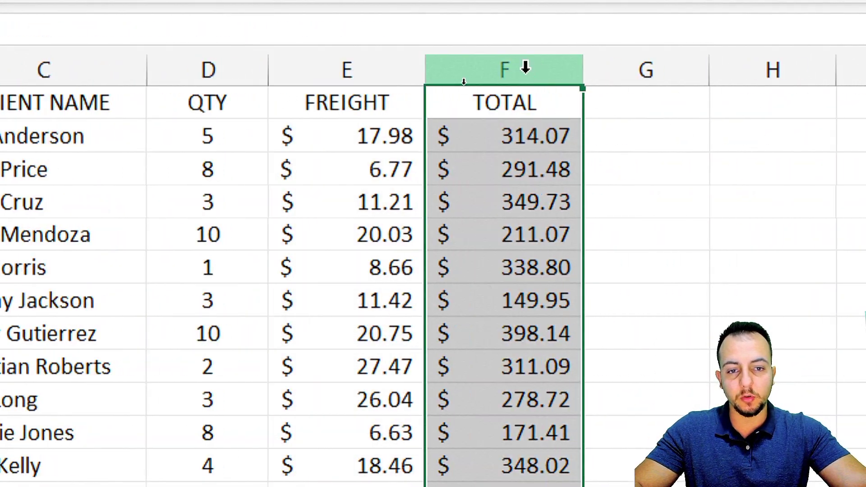
click(83, 96)
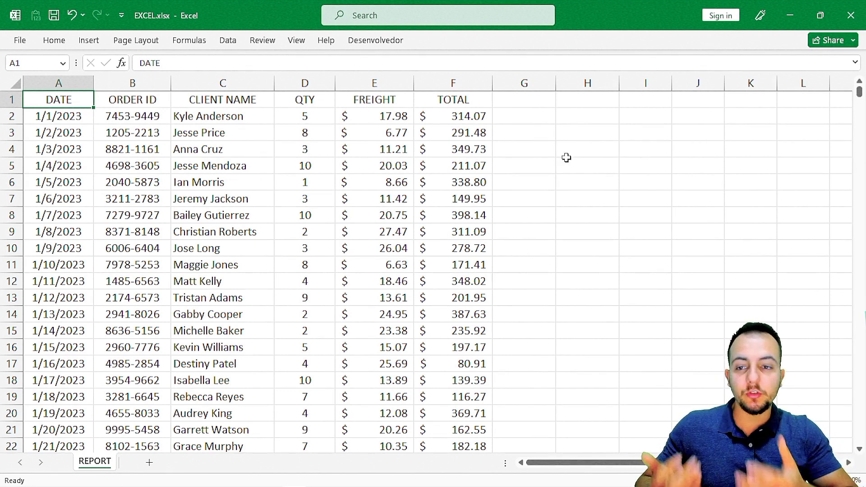
click(68, 83)
click(135, 83)
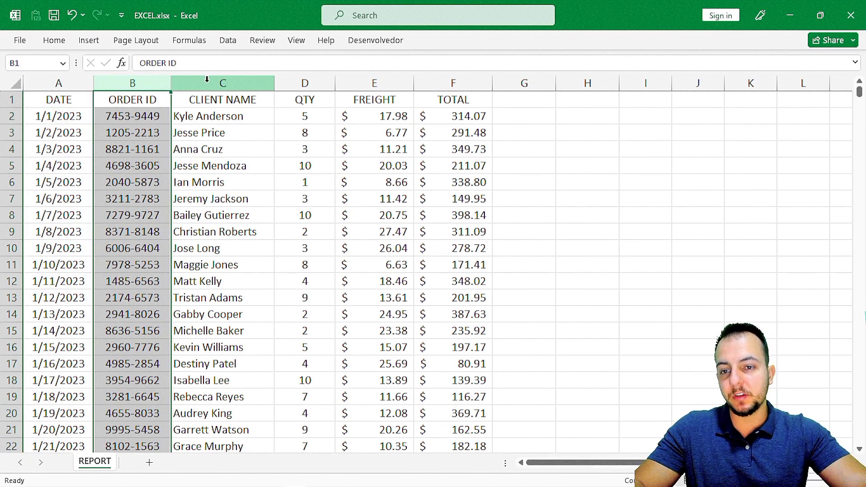
click(225, 83)
click(294, 83)
click(397, 83)
click(451, 83)
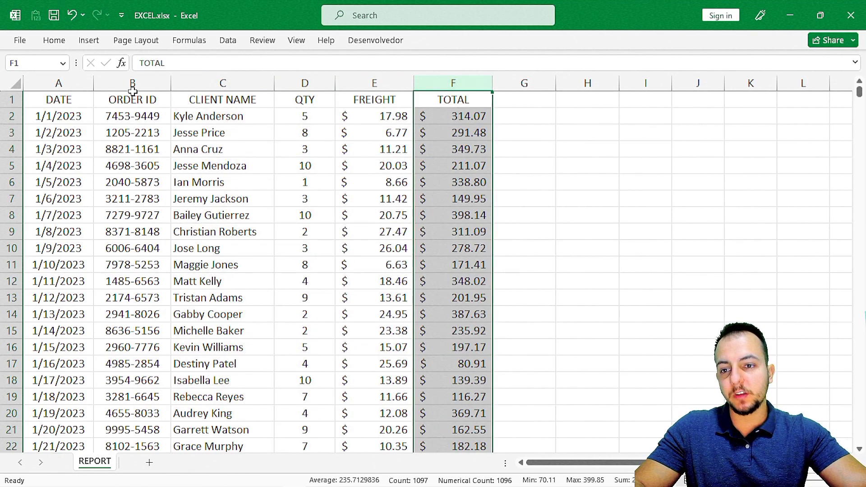
click(117, 98)
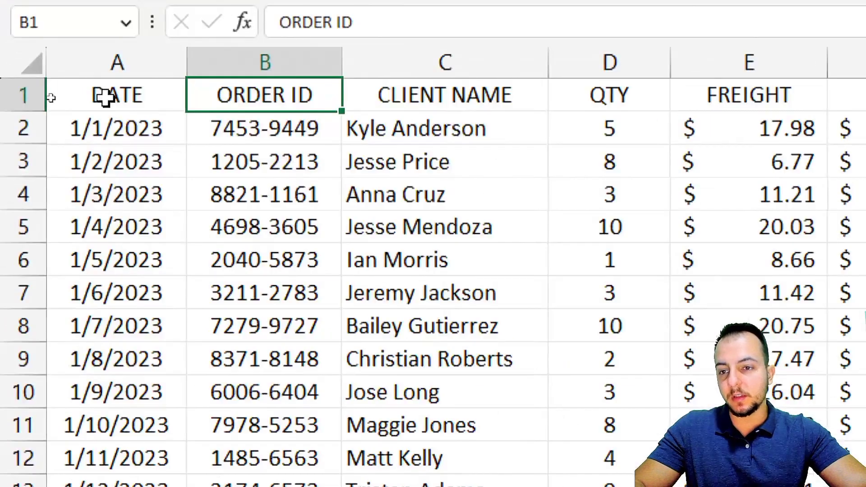
click(58, 83)
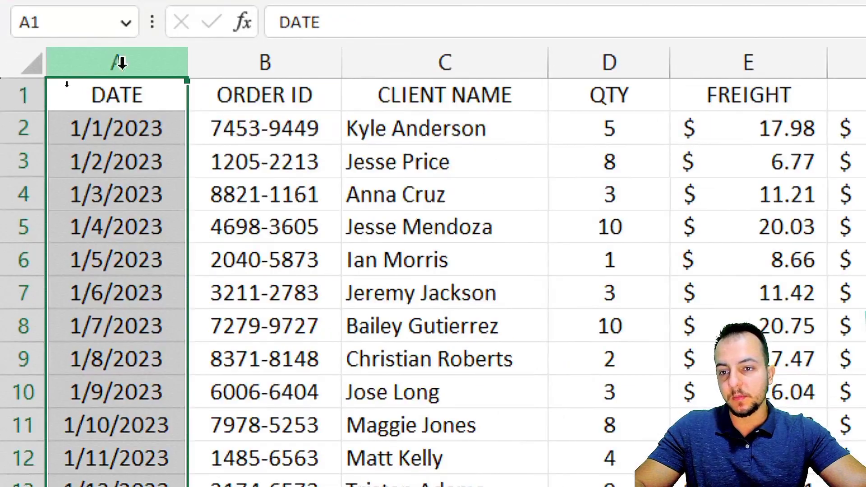
click(551, 66)
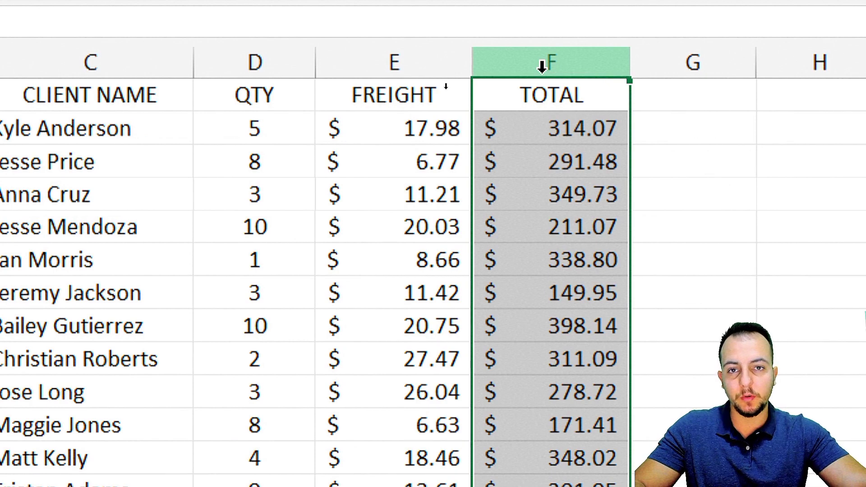
key(ctrl+Home)
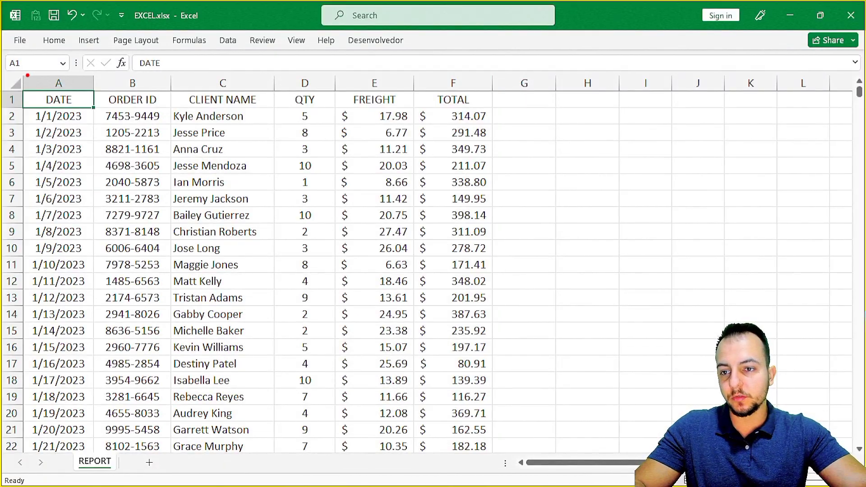
mouse_move(15, 73)
mouse_down()
mouse_move(102, 212)
mouse_move(92, 453)
mouse_up()
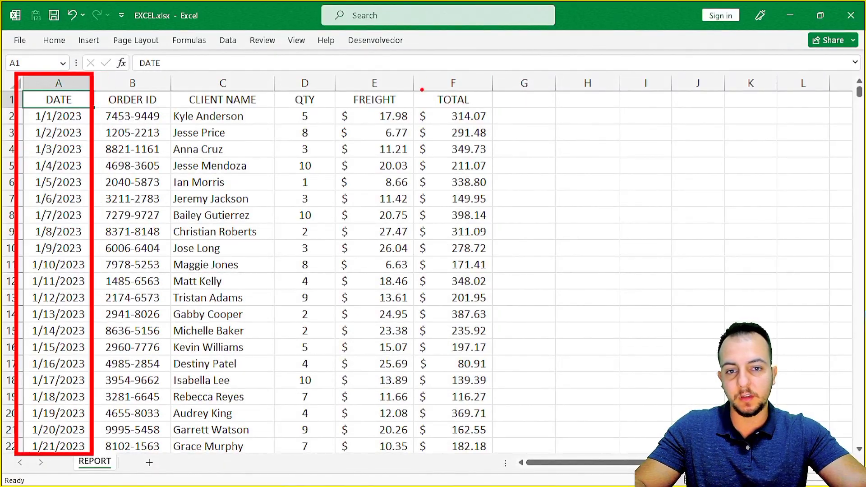
mouse_move(411, 71)
mouse_down()
mouse_move(469, 142)
mouse_move(492, 469)
mouse_up()
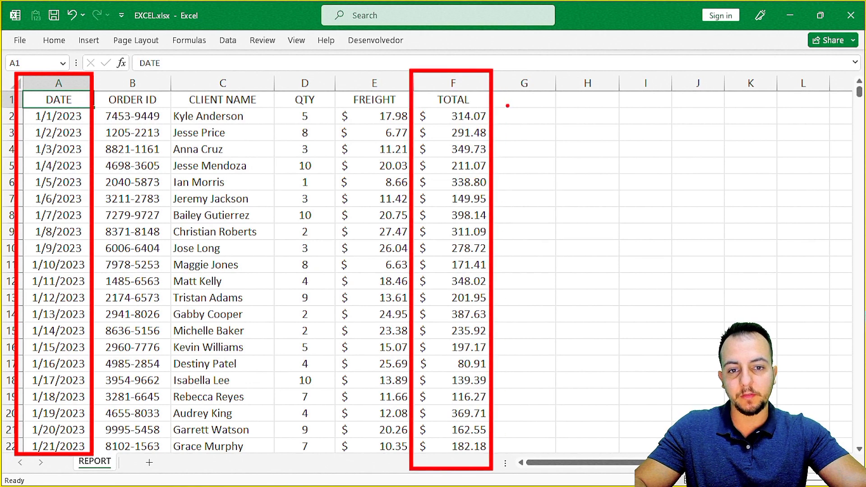
key(Escape)
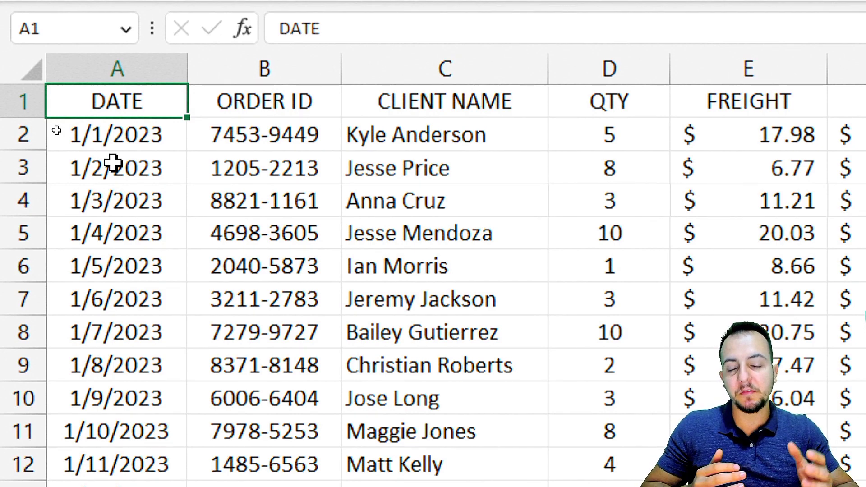
click(123, 64)
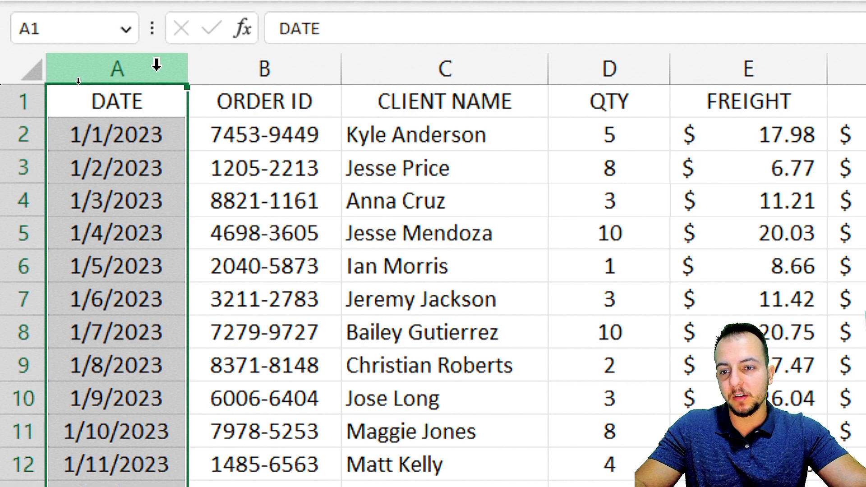
key(ctrl+2)
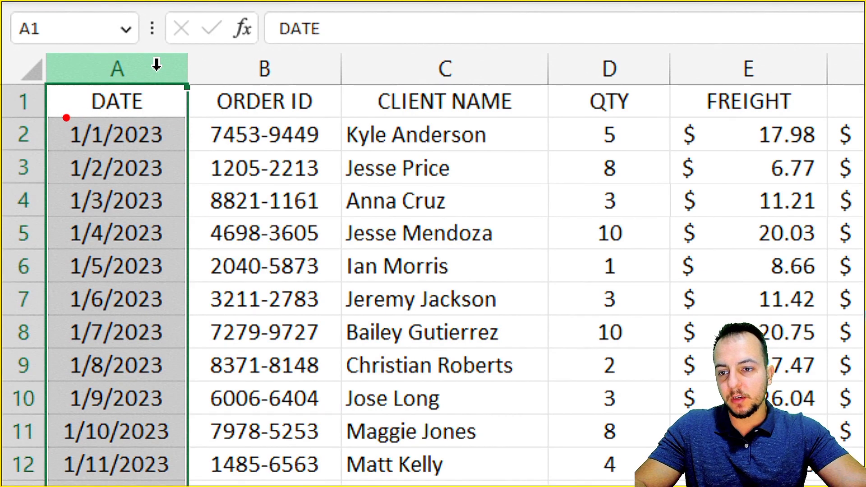
mouse_move(59, 113)
mouse_down()
mouse_move(97, 180)
mouse_move(158, 212)
mouse_up()
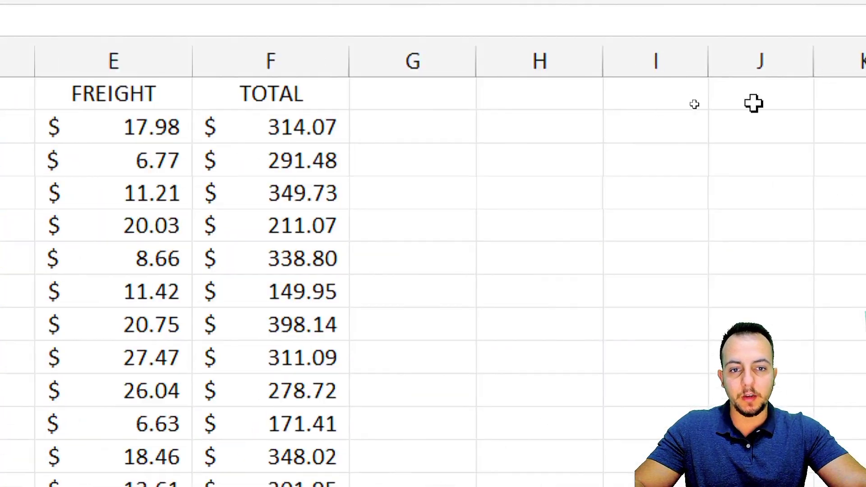
Add the heading MONTH in cell G1.
click(442, 116)
click(400, 83)
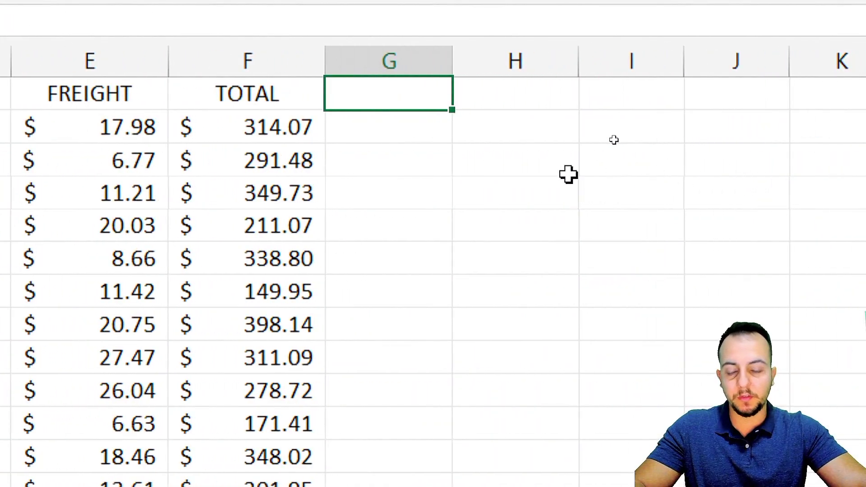
text(MONTH)
key(Return)
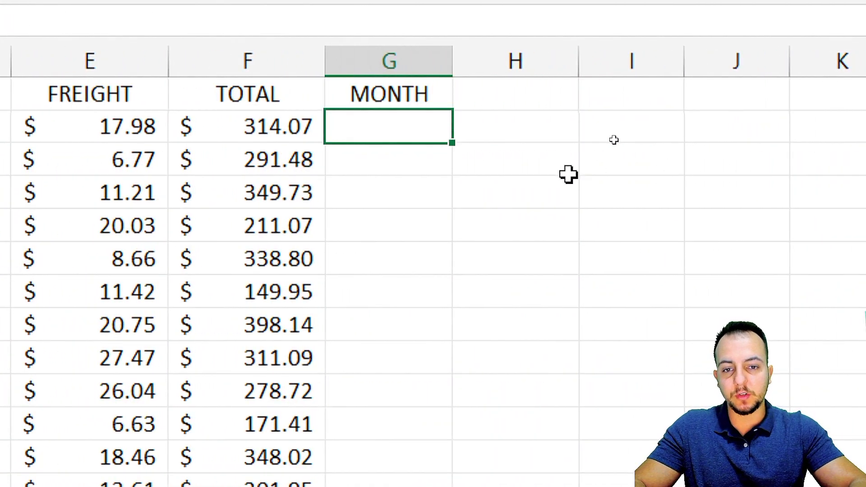
Enter =TEXT(A2,"MMM") in G2 so it shows Jan.
click(164, 126)
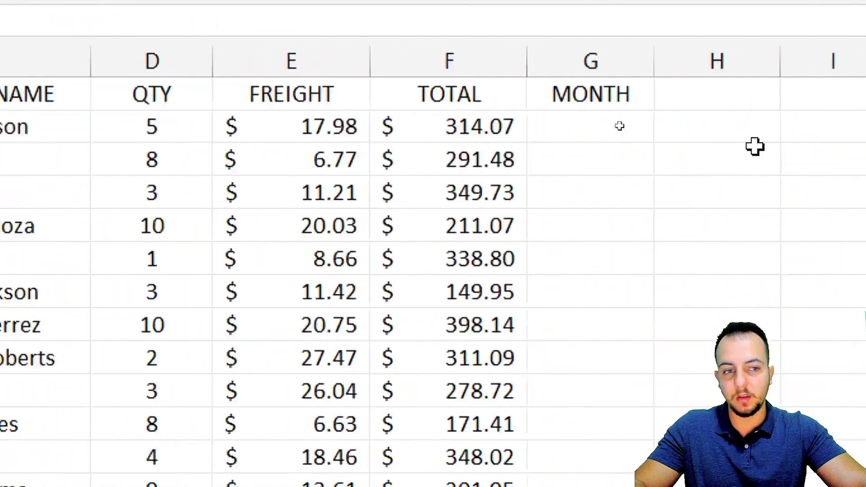
click(619, 126)
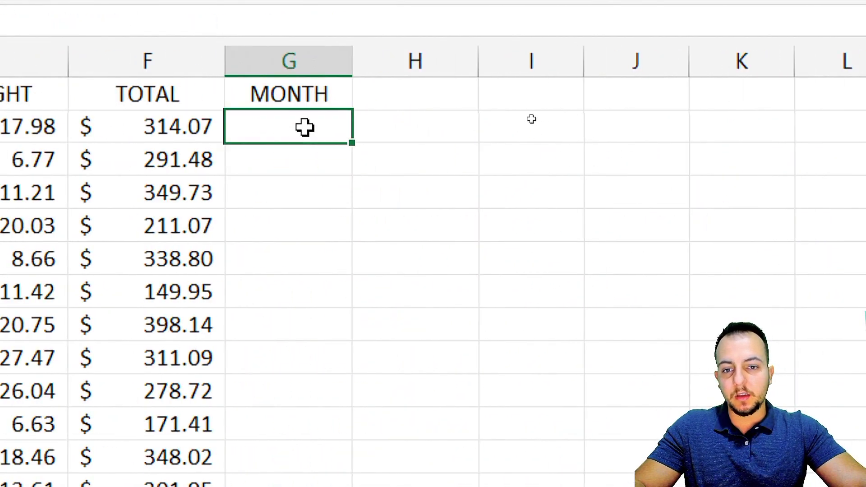
text(=)
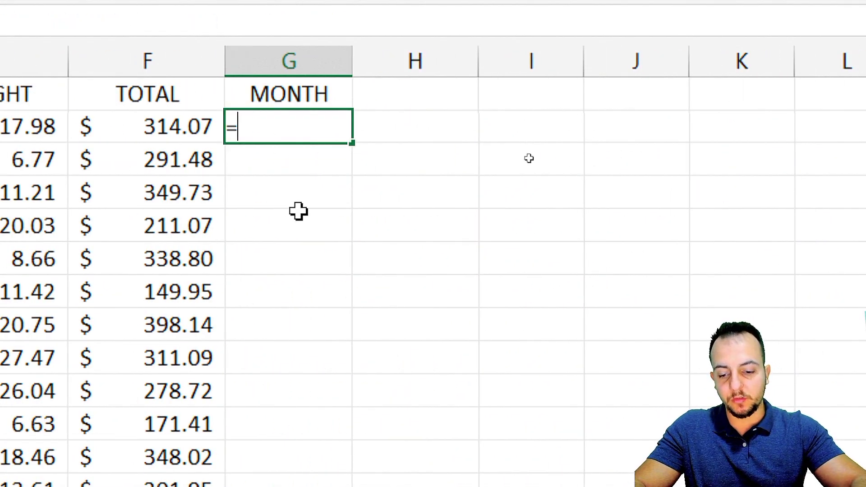
text(TEXT)
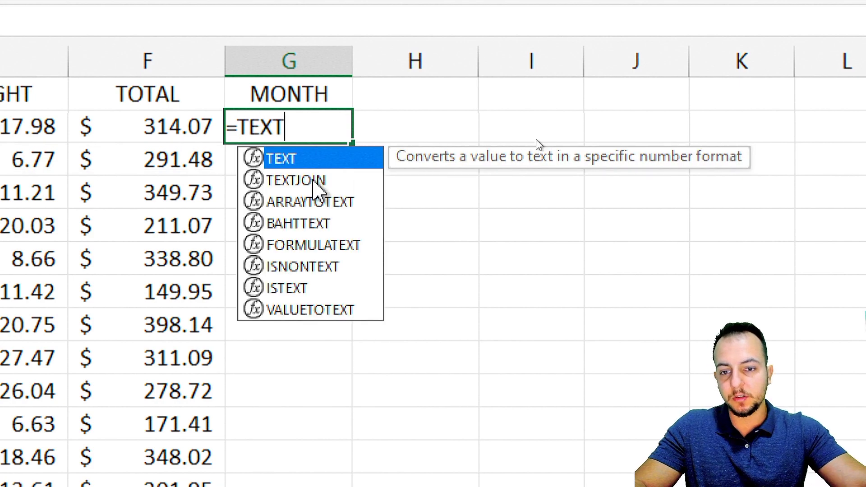
text(()
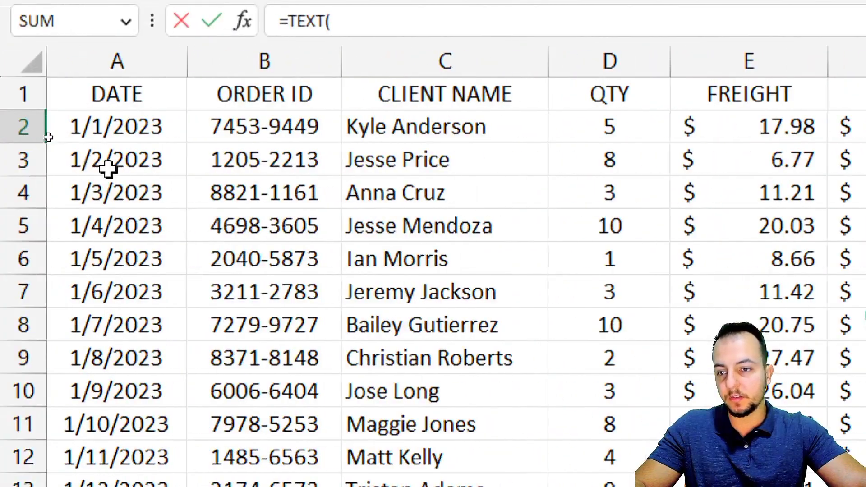
click(104, 131)
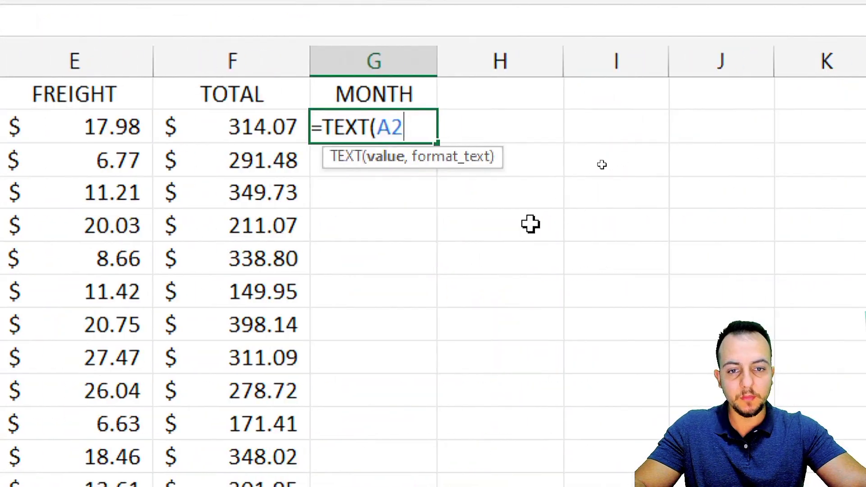
text(,)
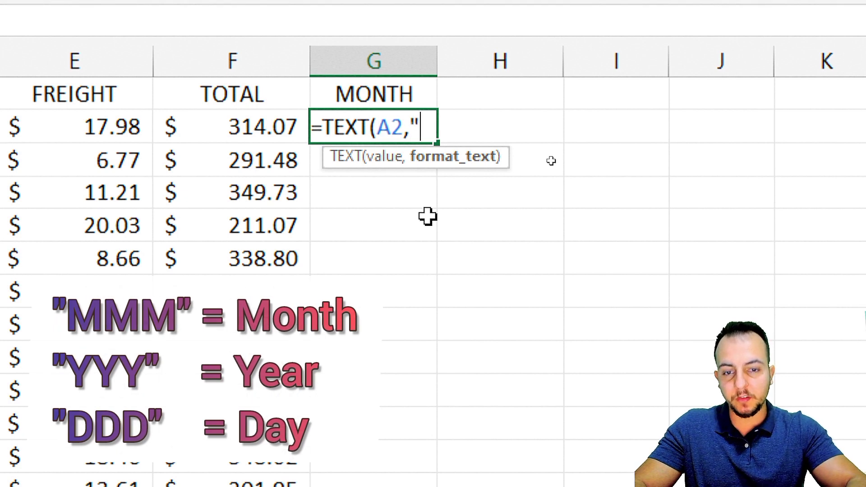
text(MMM)
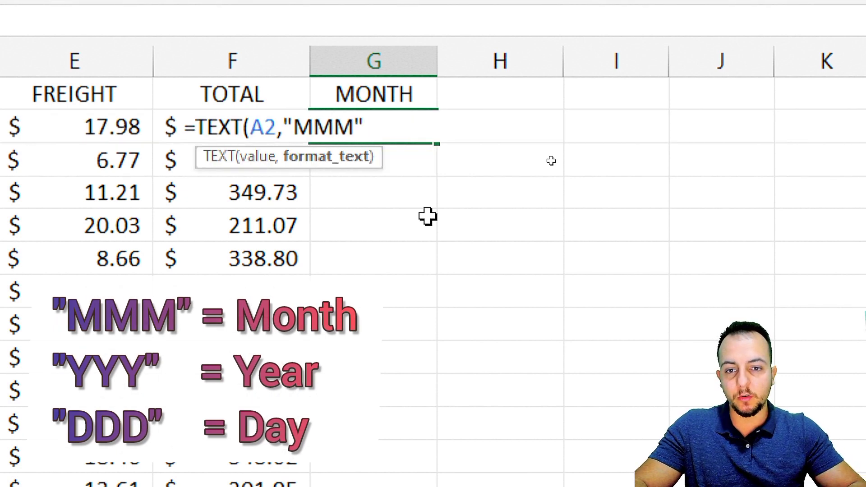
text("))
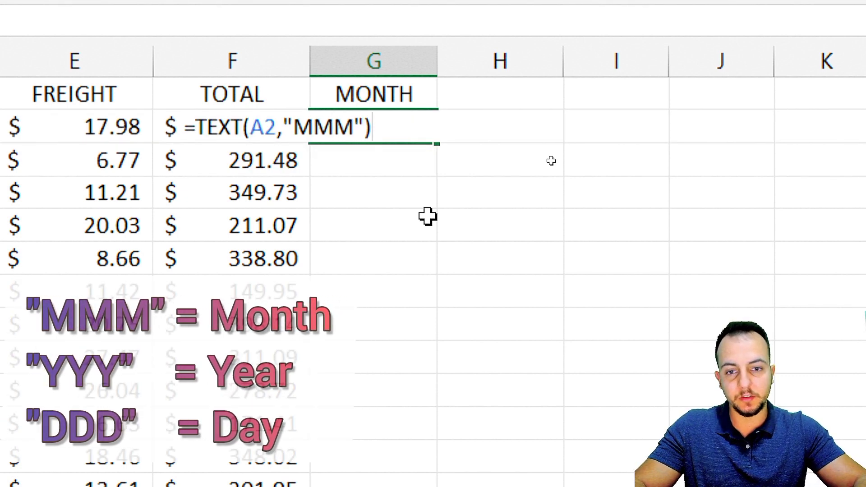
key(Return)
click(340, 137)
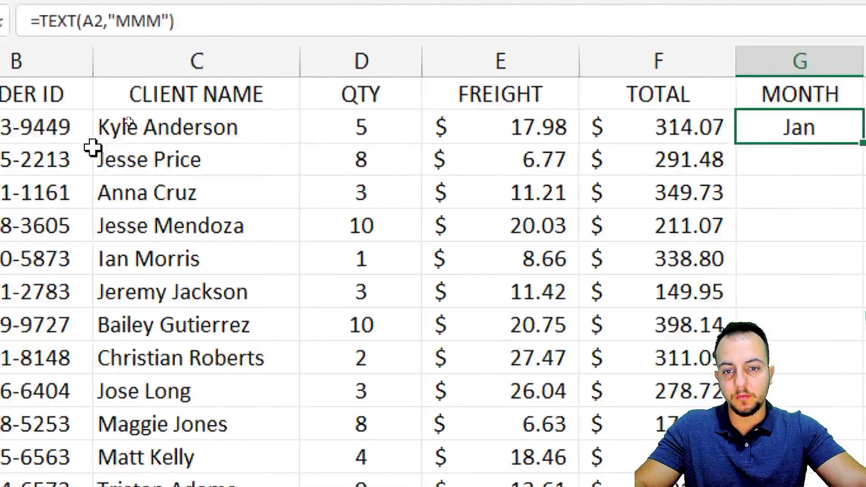
Select several order rows to inspect their dates.
click(131, 144)
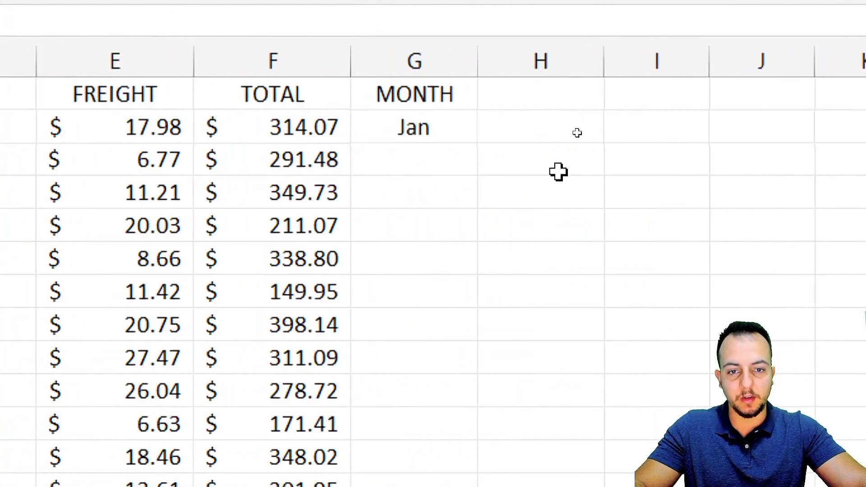
click(390, 158)
key(shift+space)
click(403, 192)
key(shift+space)
click(395, 226)
key(shift+space)
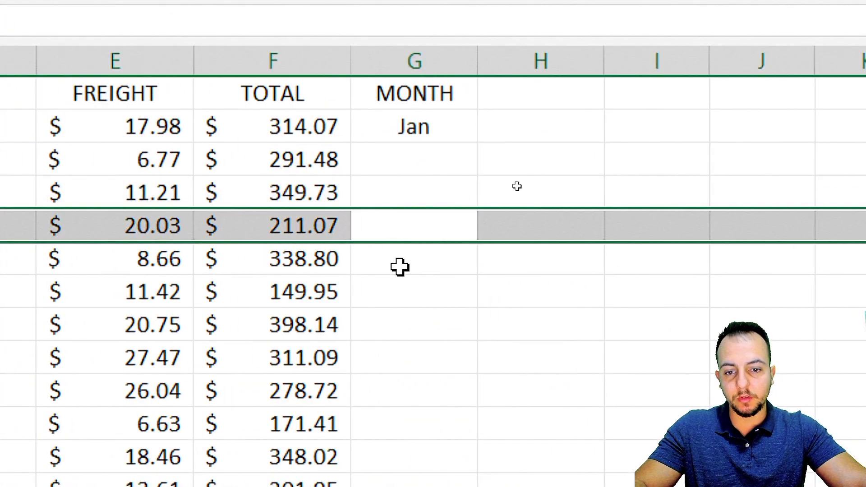
click(388, 313)
key(shift+space)
Copy G2's month formula down column G to row 386 and review the results.
click(415, 128)
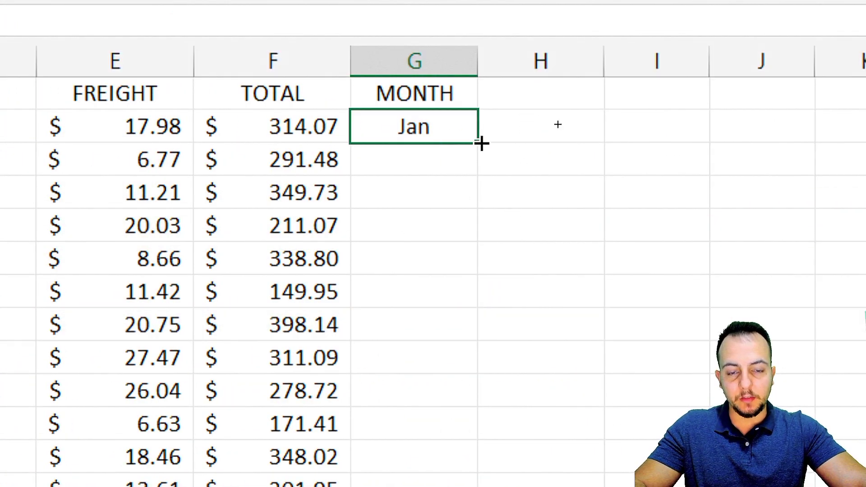
double_click(474, 141)
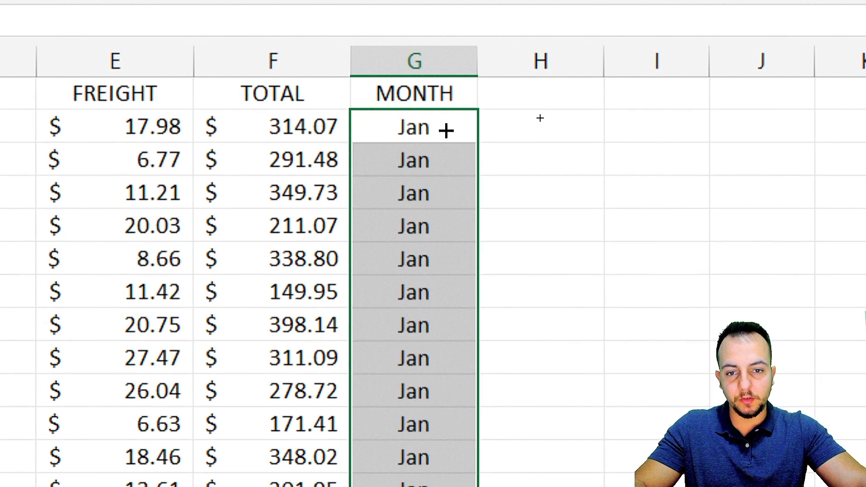
click(415, 192)
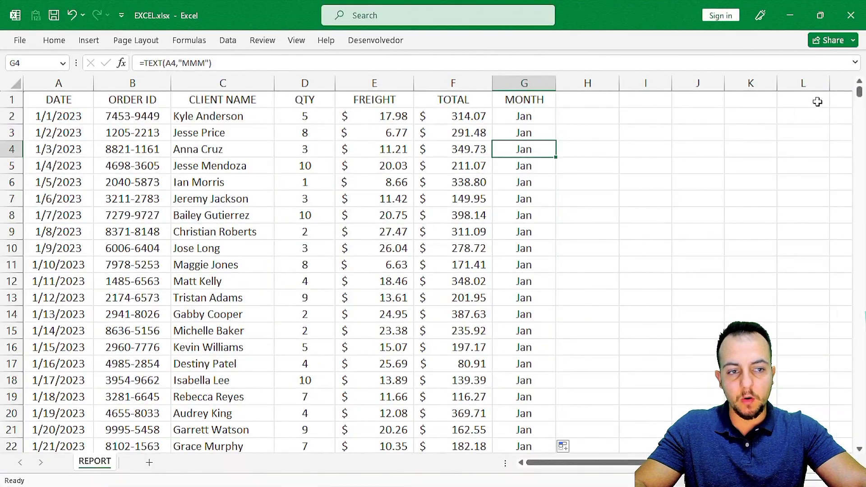
drag(859, 96, 858, 221)
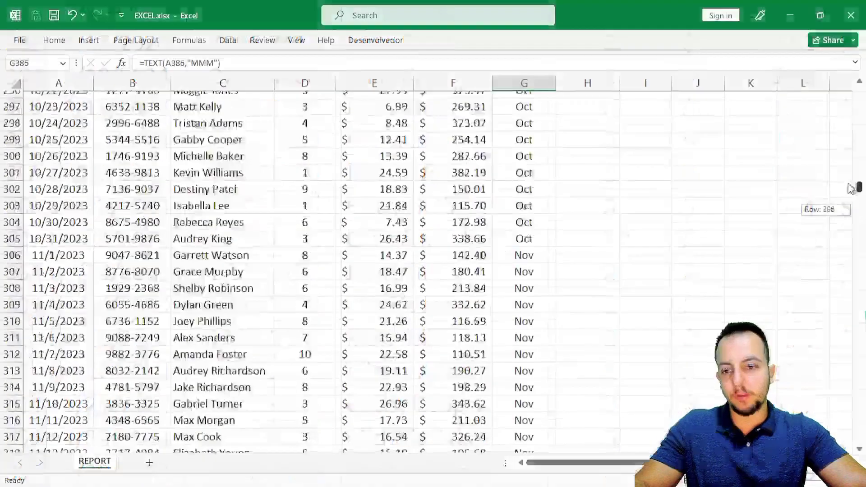
drag(835, 180, 816, 68)
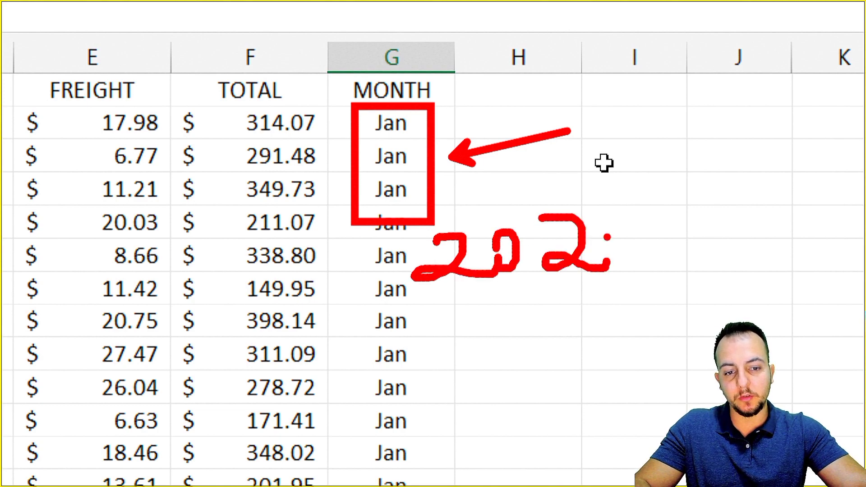
key(Escape)
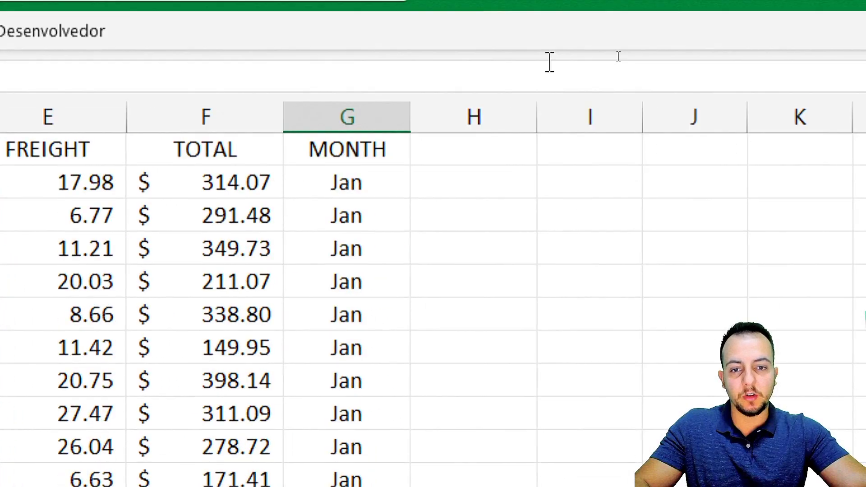
Add the heading YEAR in cell H1.
click(575, 103)
text(YEAR)
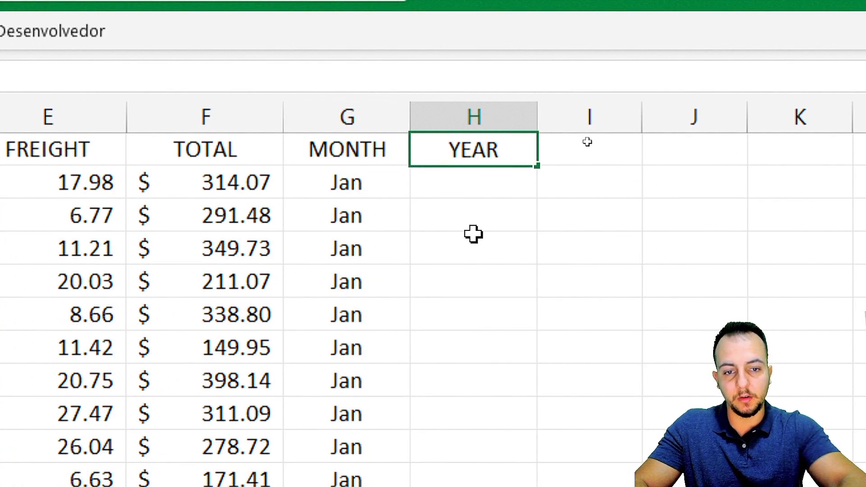
key(Return)
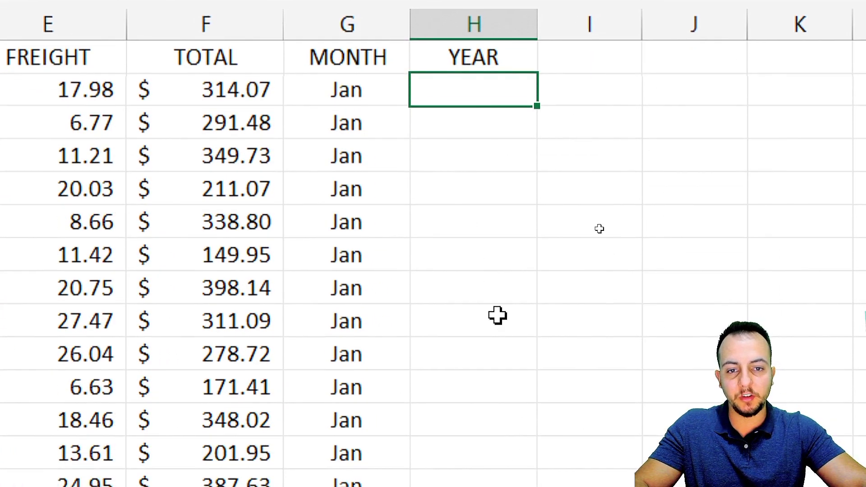
Enter =TEXT(A2,"YYYY") in H2 so it shows 2023.
text(=TEX)
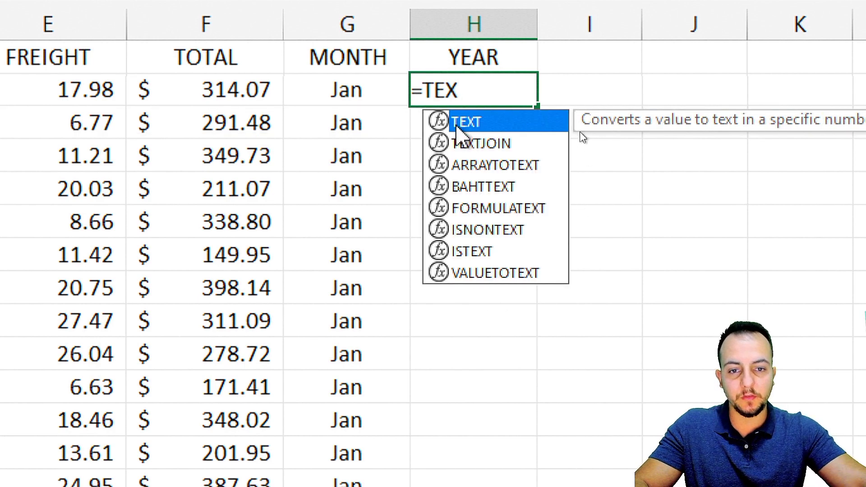
double_click(480, 120)
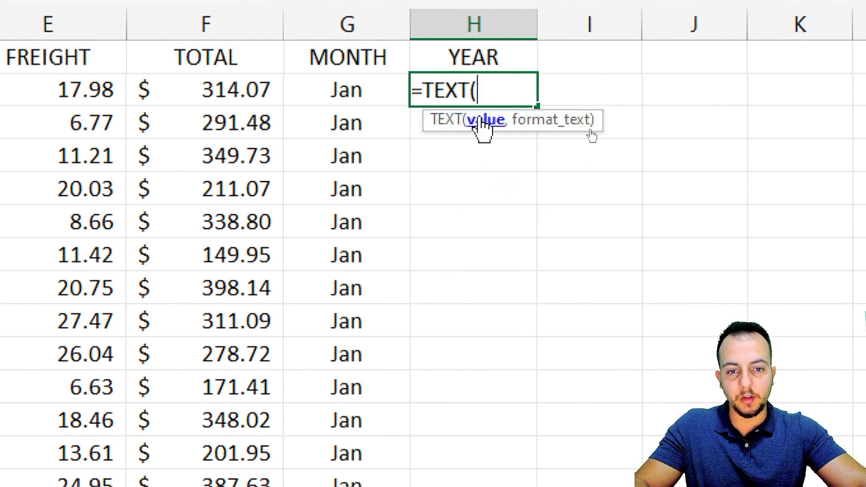
click(120, 88)
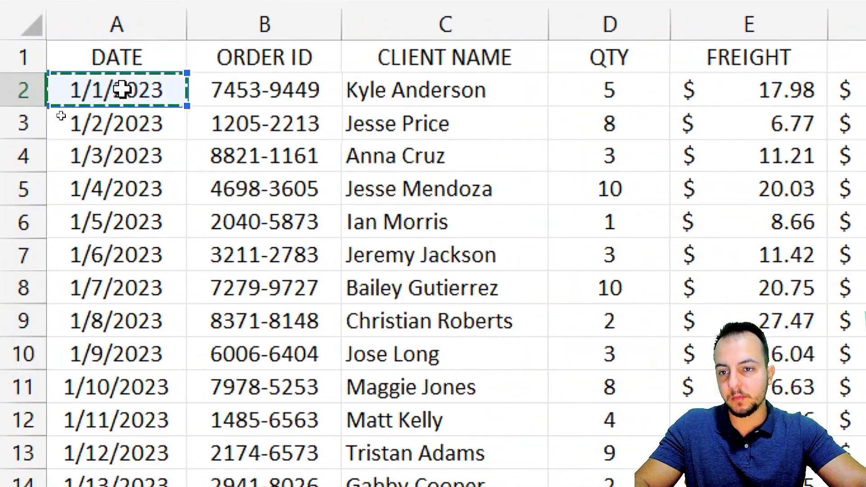
text(,)
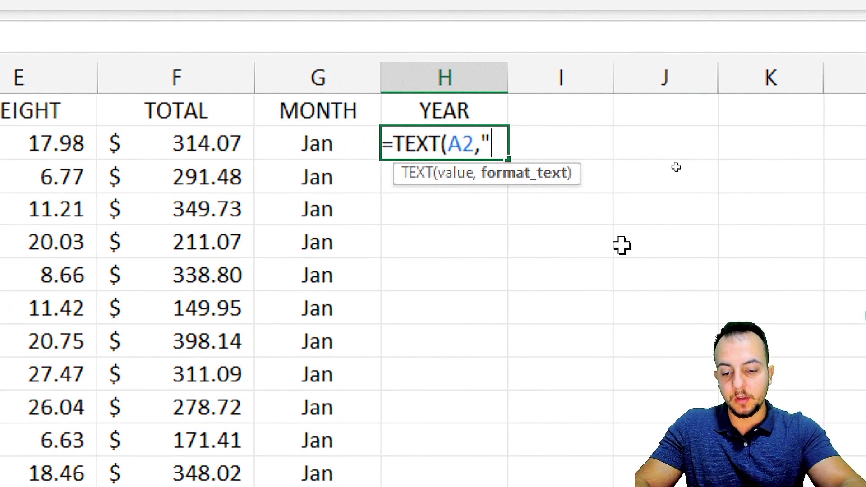
text("YYYY")
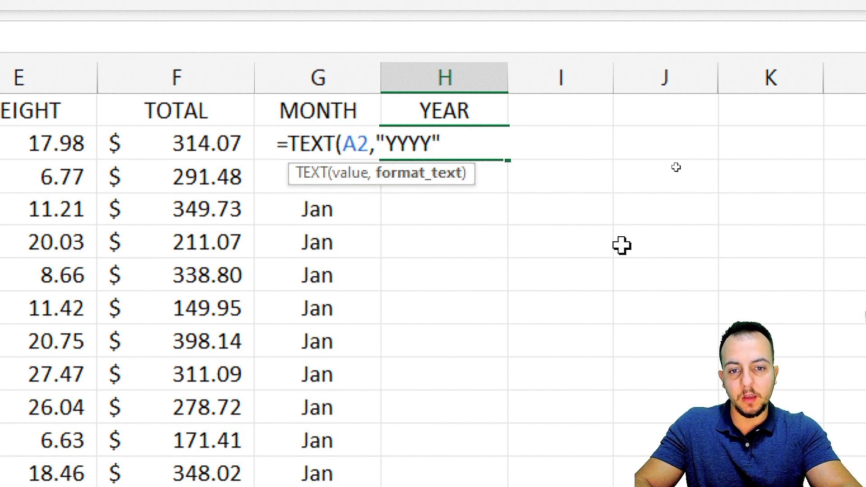
text())
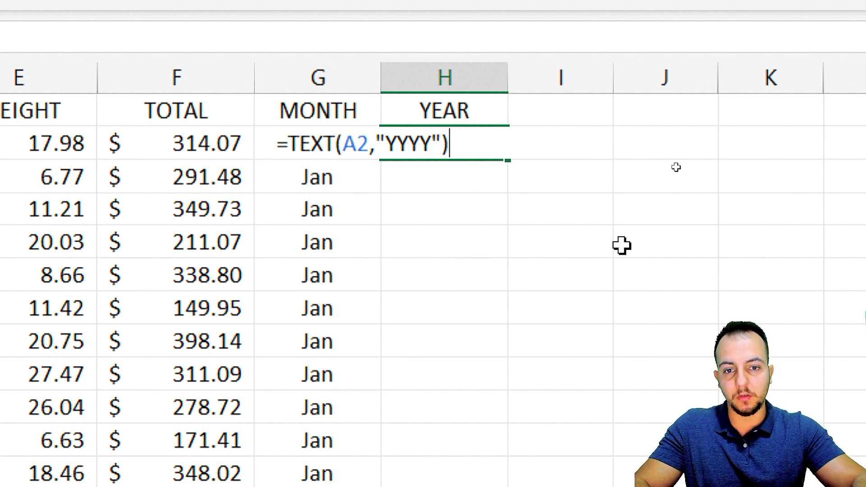
key(Return)
click(482, 153)
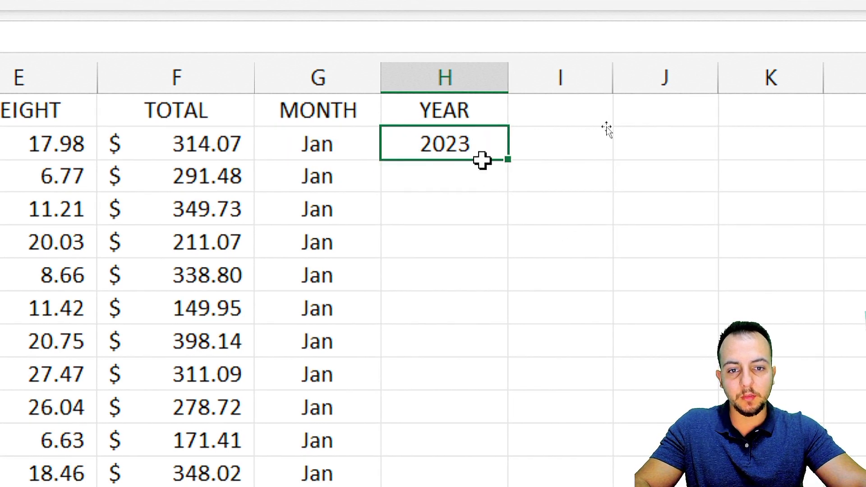
double_click(508, 159)
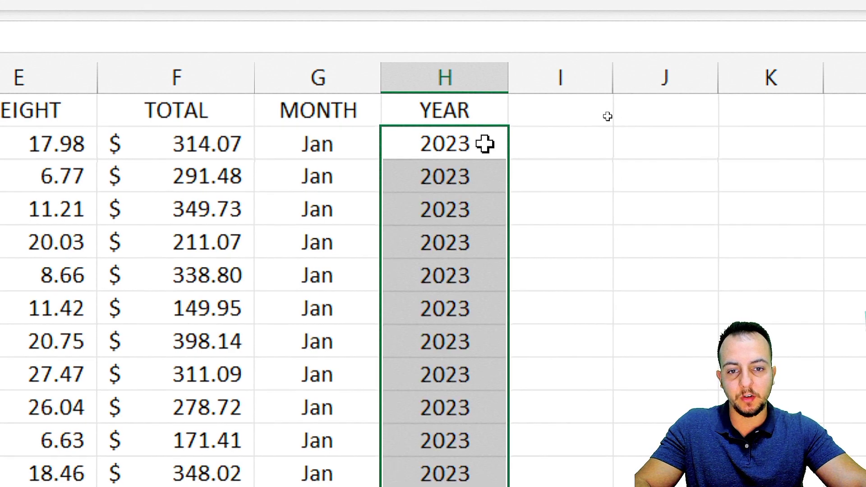
click(441, 242)
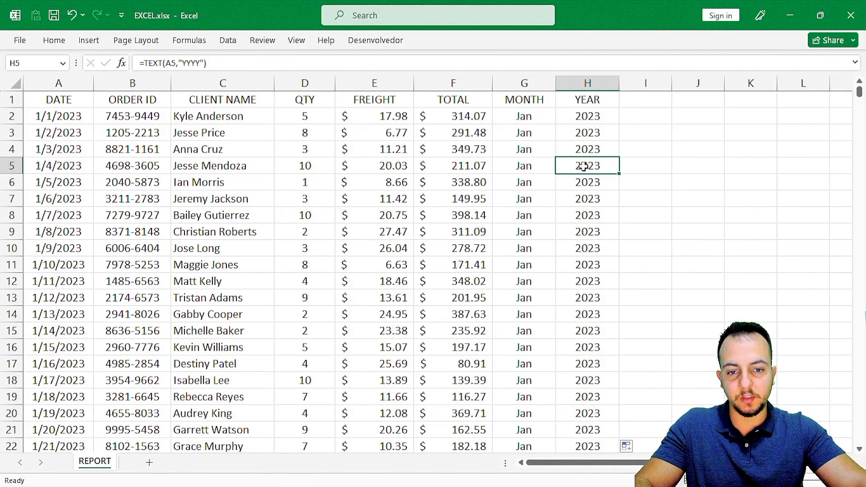
drag(857, 93, 859, 217)
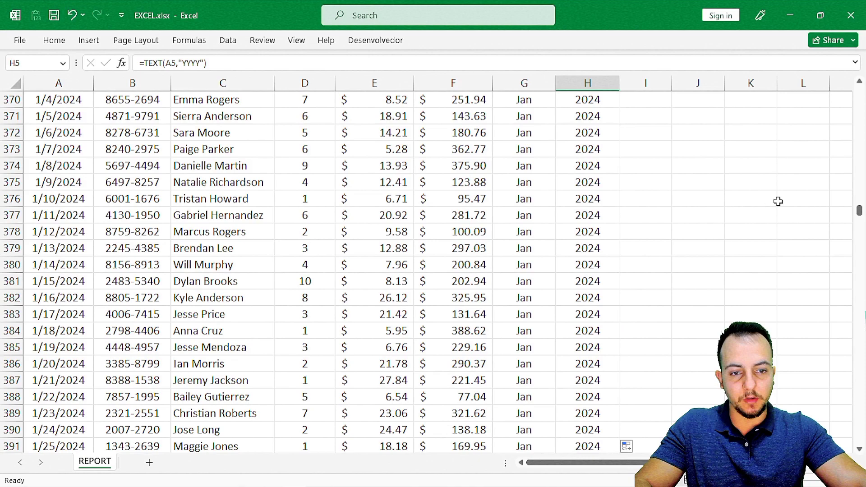
scroll(789, 207, down, 1)
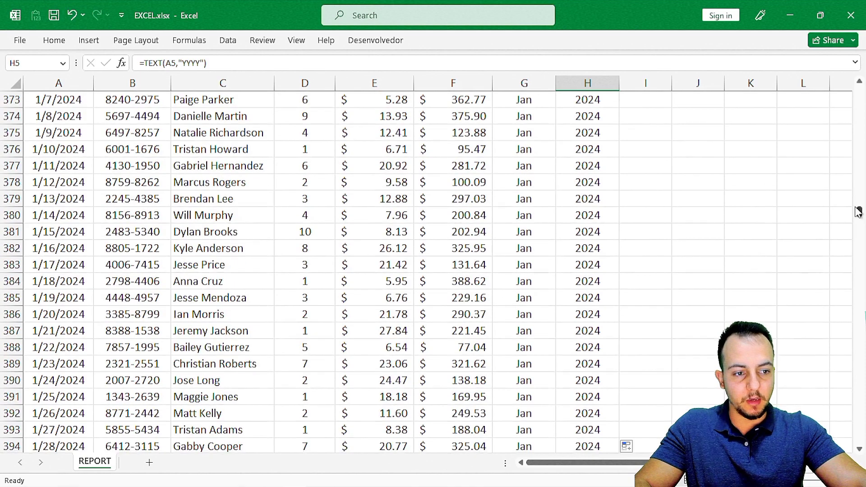
drag(859, 213, 858, 339)
scroll(858, 339, up, 3)
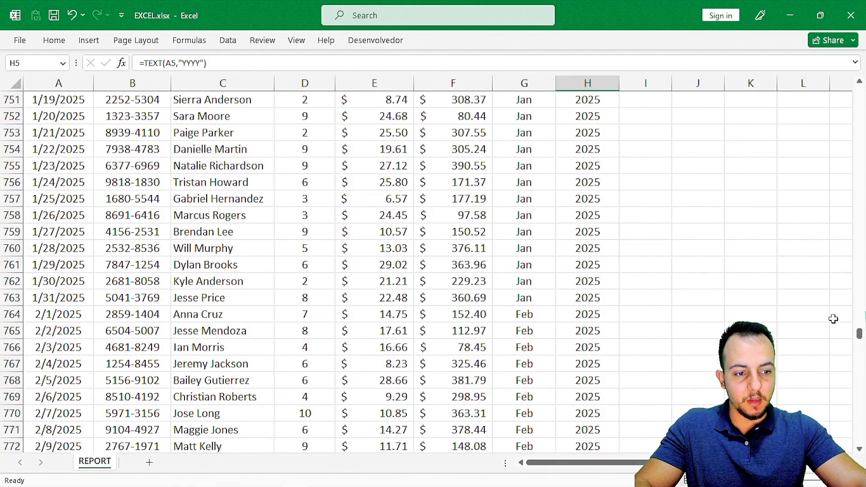
drag(859, 336, 857, 92)
click(546, 82)
click(573, 82)
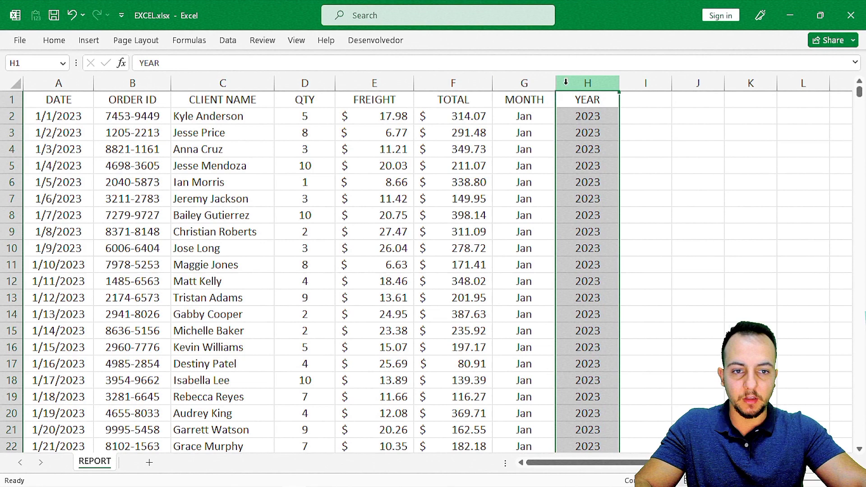
click(523, 99)
click(528, 82)
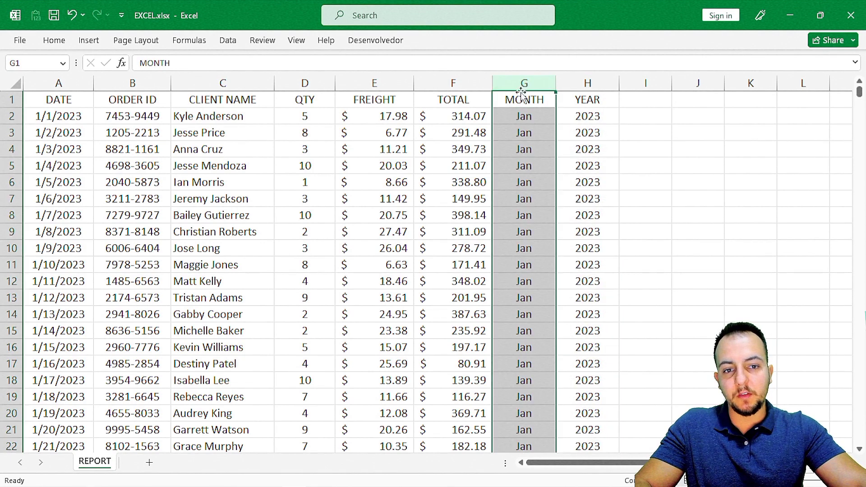
click(522, 116)
click(527, 101)
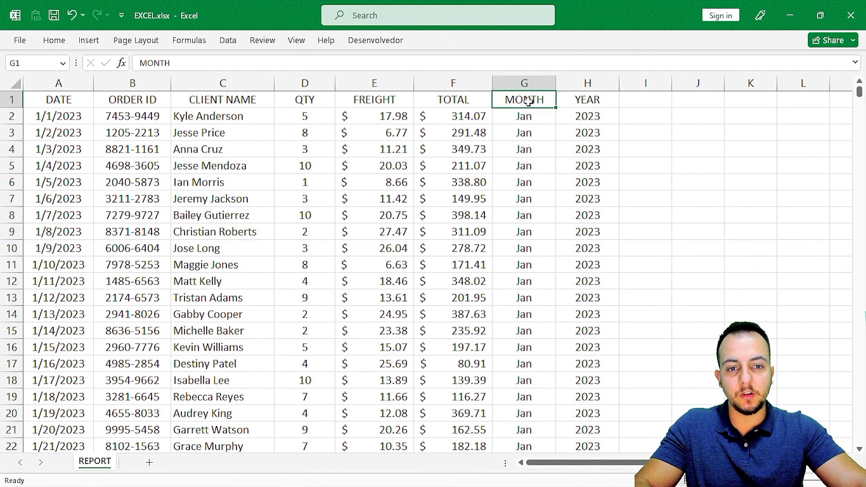
click(587, 83)
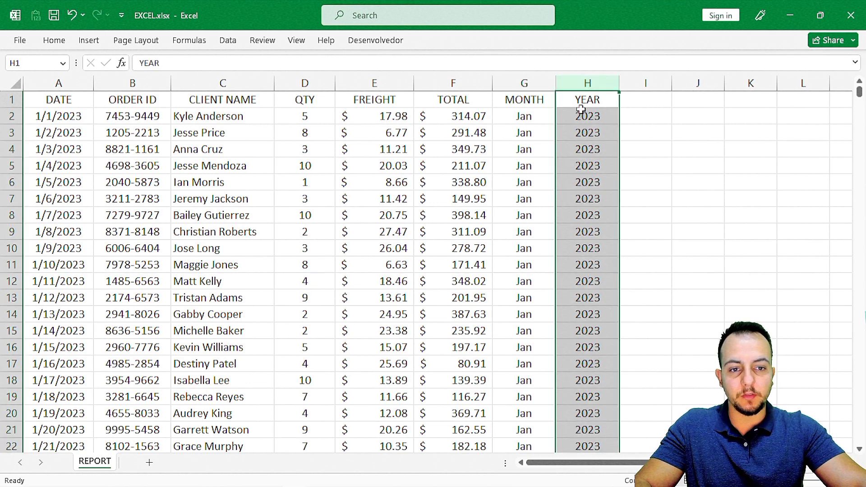
click(545, 104)
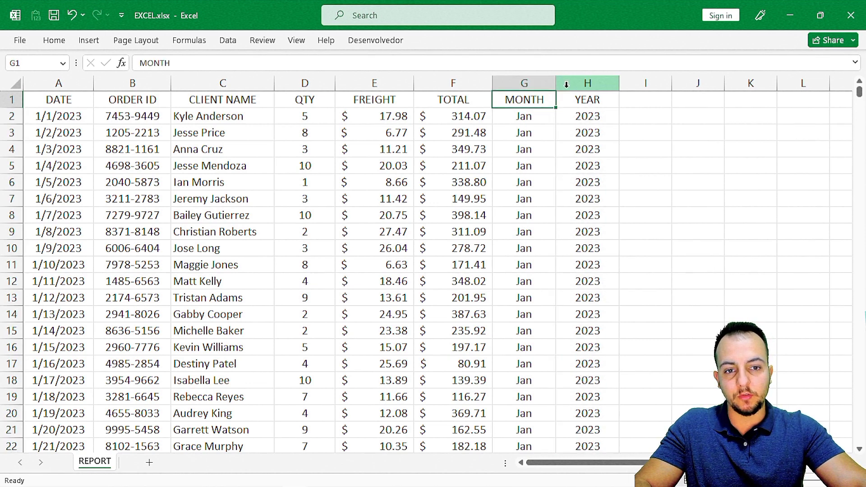
click(79, 104)
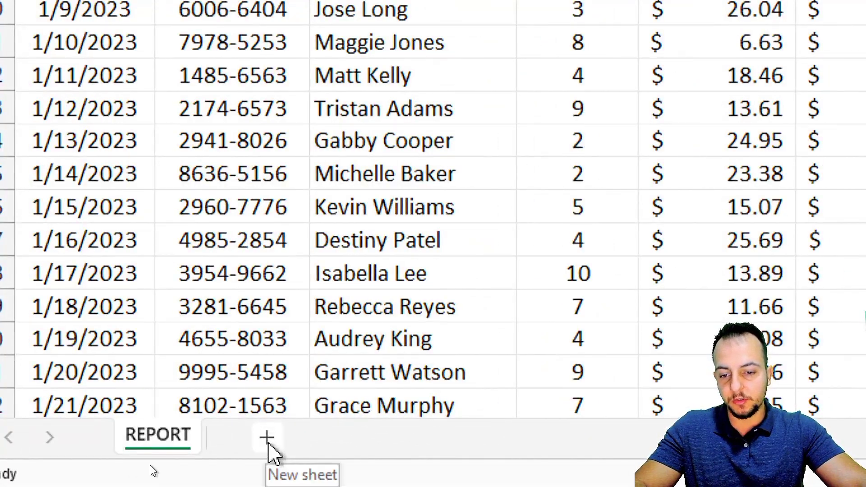
Add a new sheet and name it DASHBOARD.
click(267, 443)
right_click(251, 447)
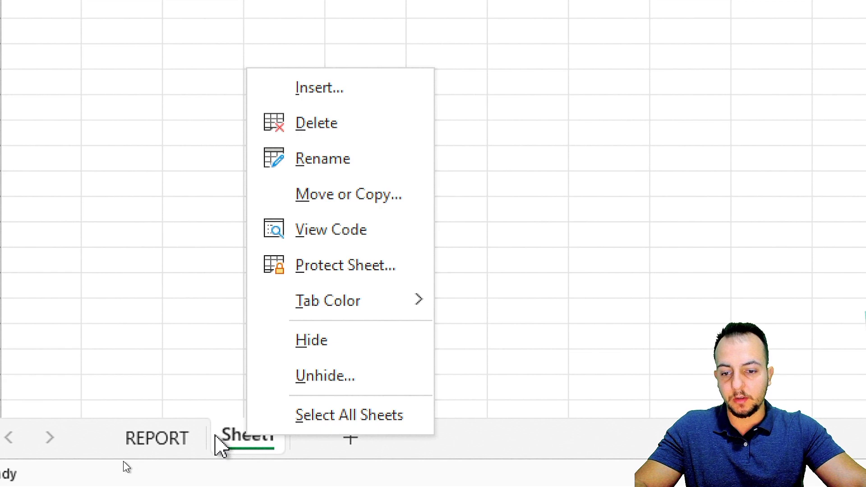
click(354, 159)
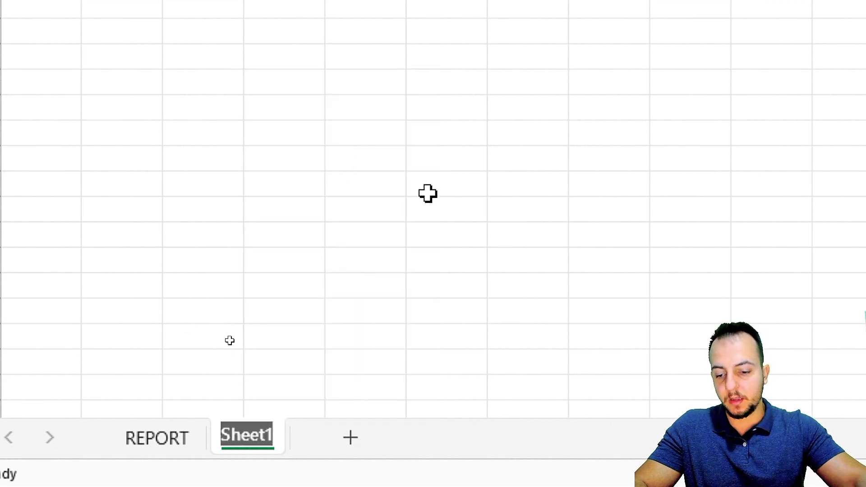
text(DASHBOARD)
key(Return)
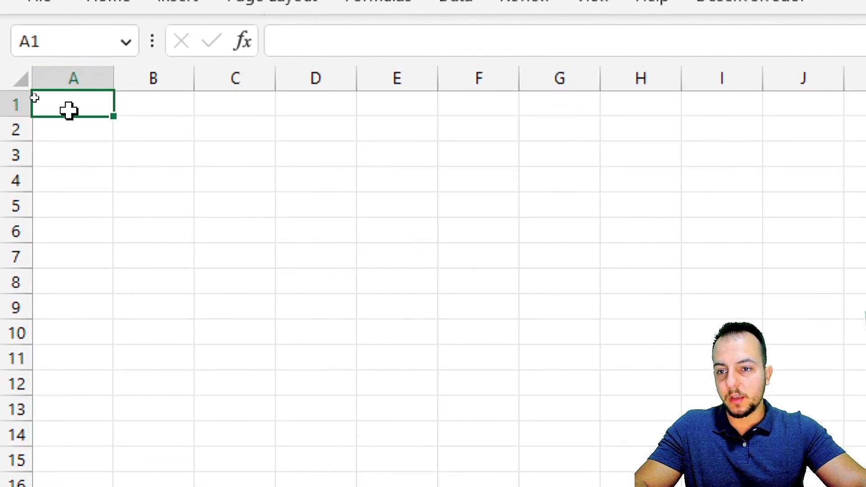
Put the heading YEAR in A1, then enter and clear a test 2023 in A2.
text(YEAR)
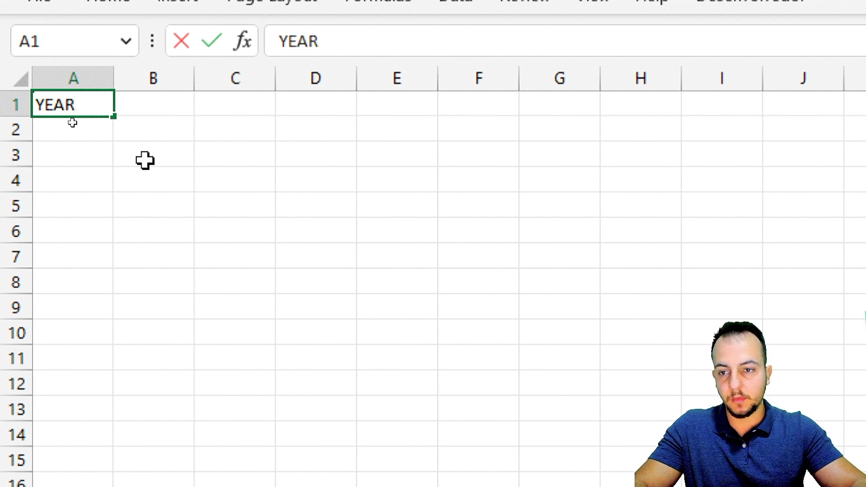
key(Return)
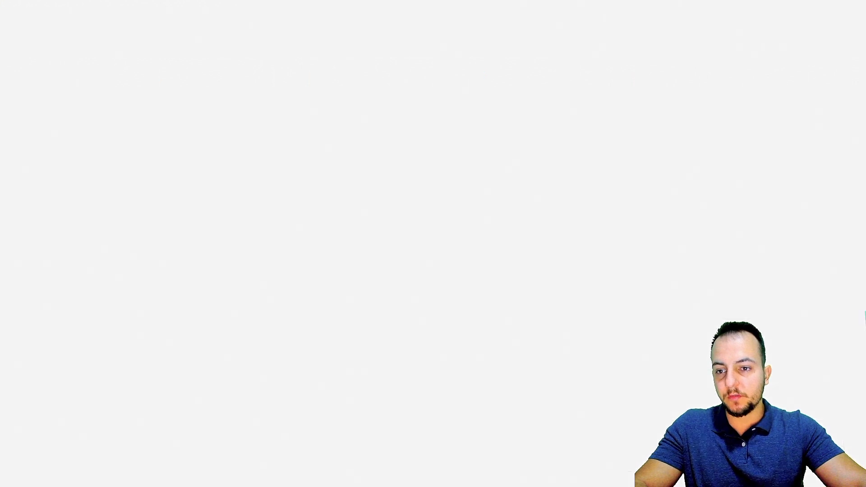
text(2023)
key(Return)
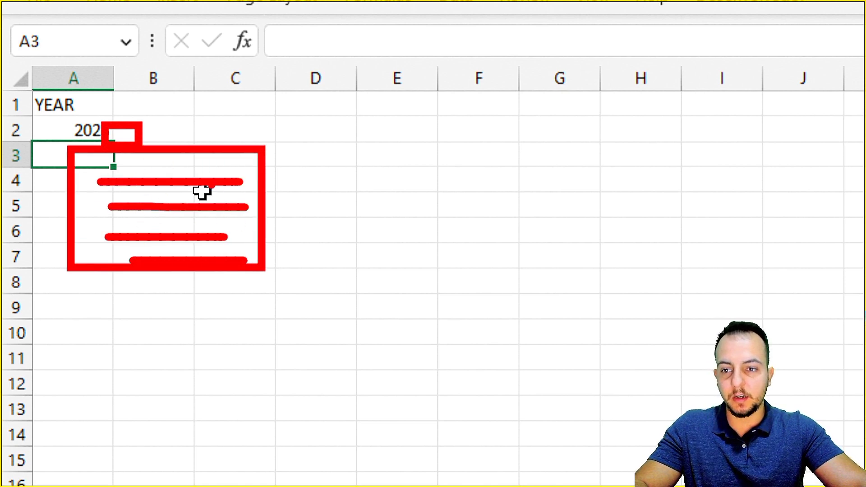
key(Up)
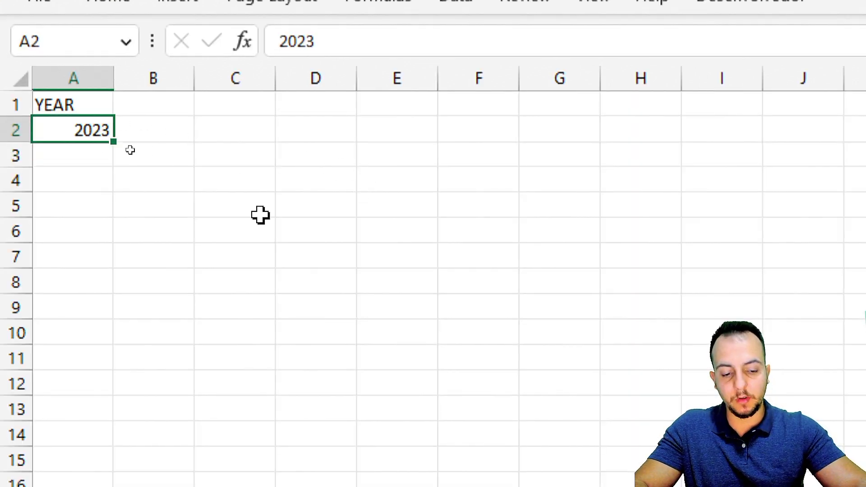
key(Delete)
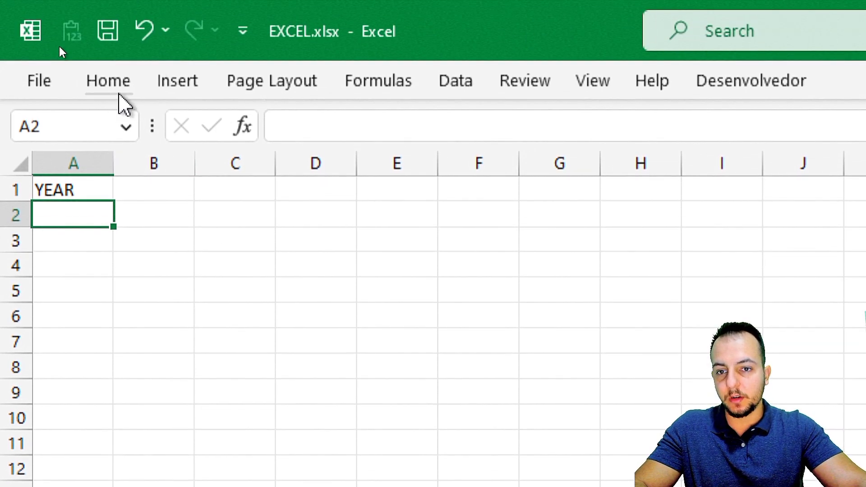
Give A2 list data validation with source 2023,2024,2025.
click(115, 39)
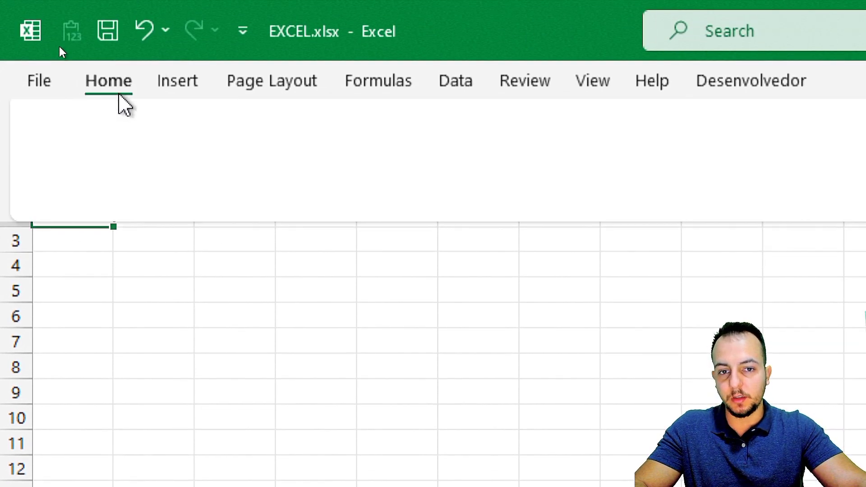
click(458, 90)
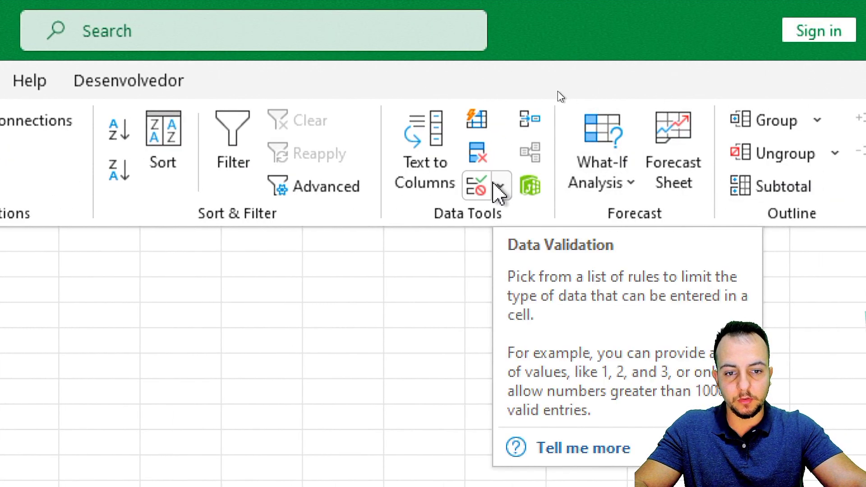
click(500, 187)
click(510, 222)
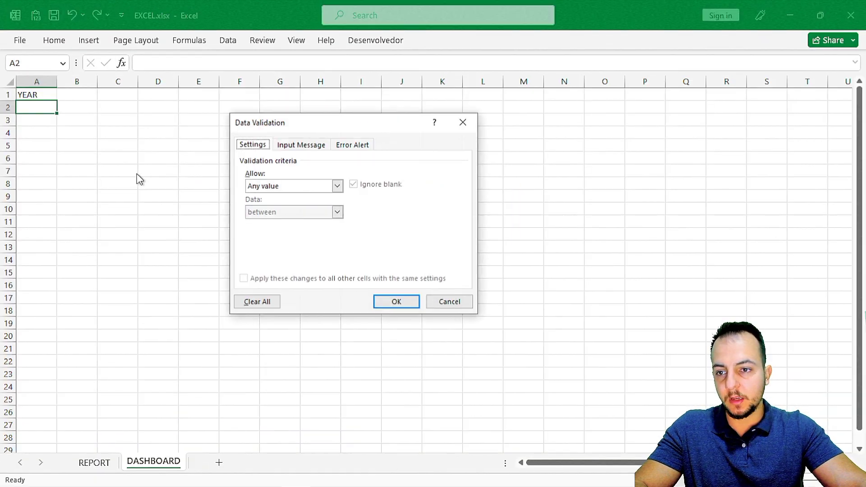
drag(285, 122, 89, 115)
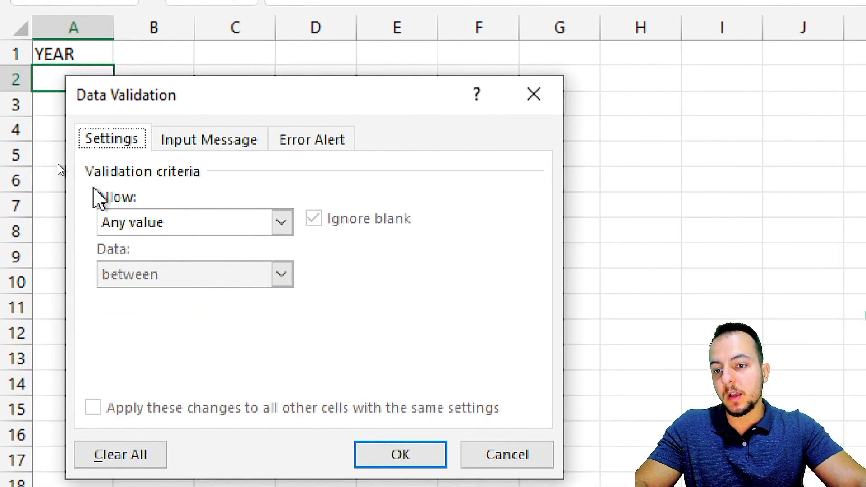
click(120, 223)
click(149, 293)
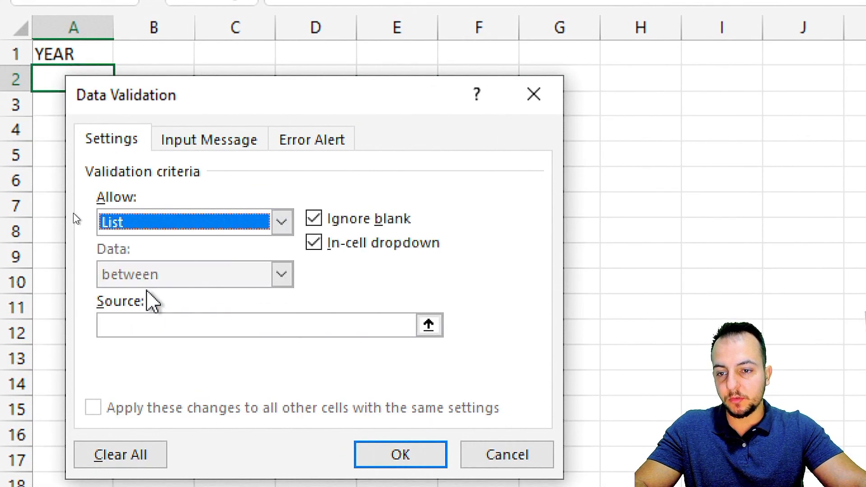
click(133, 328)
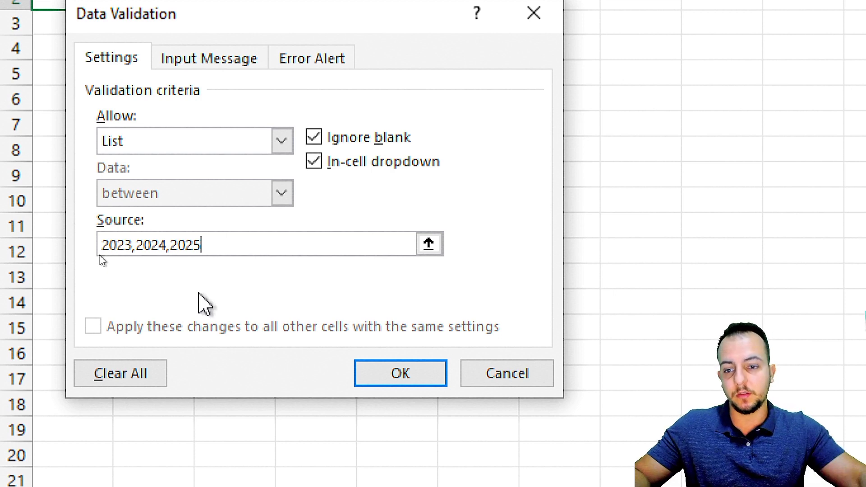
click(414, 383)
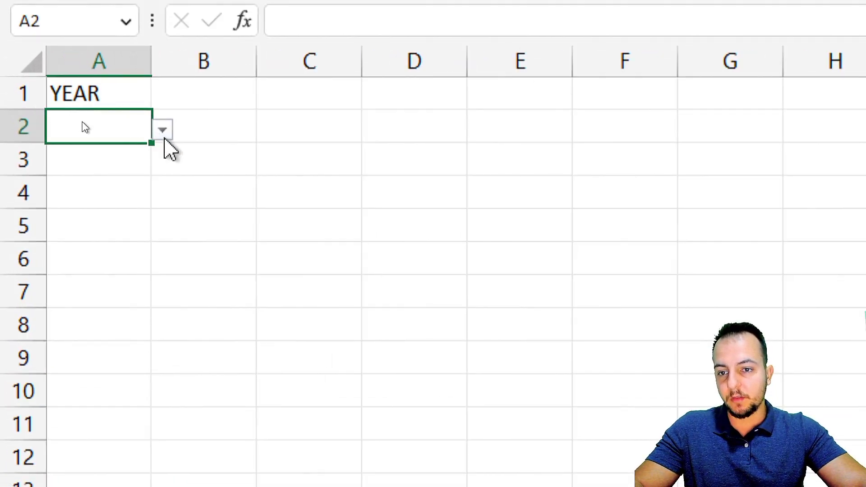
Try the A2 year dropdown with 2023, 2024 and 2025.
click(164, 131)
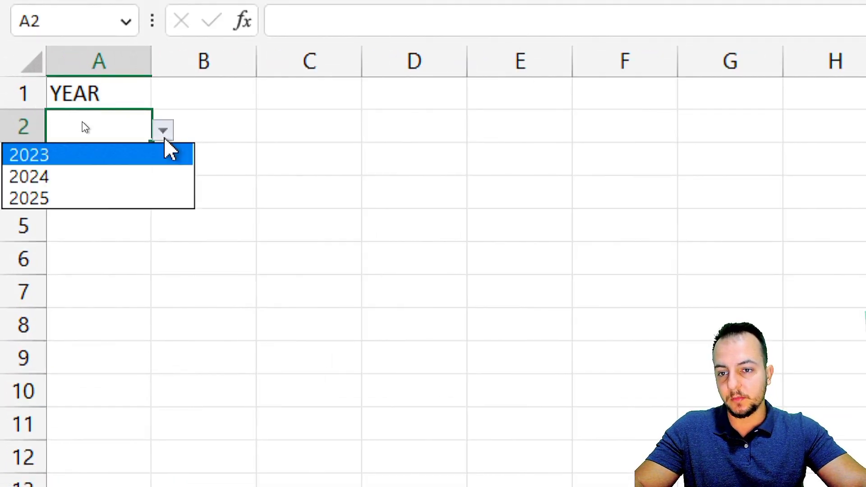
click(116, 158)
click(163, 131)
click(94, 177)
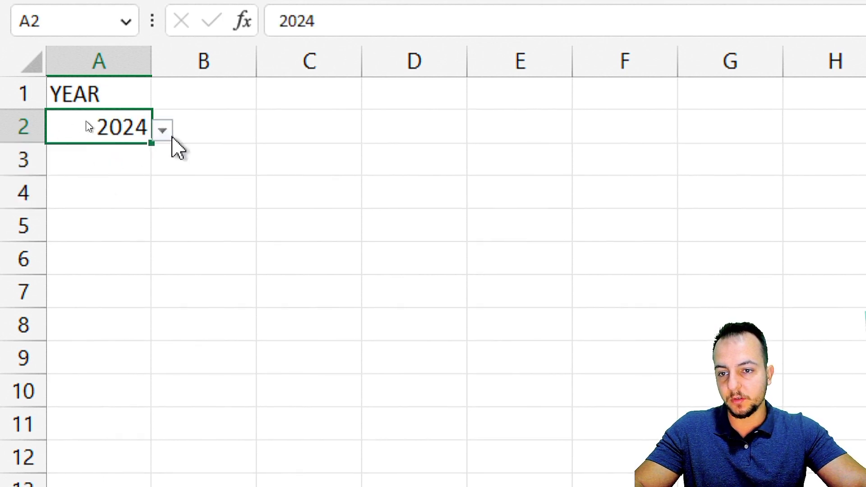
click(163, 131)
click(74, 197)
Enter the month heading JAN in cell B1.
click(217, 89)
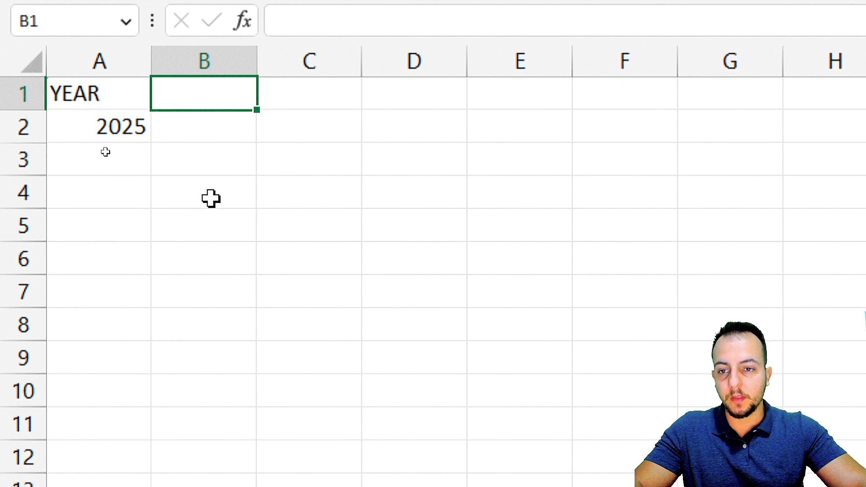
text(JAN)
key(Return)
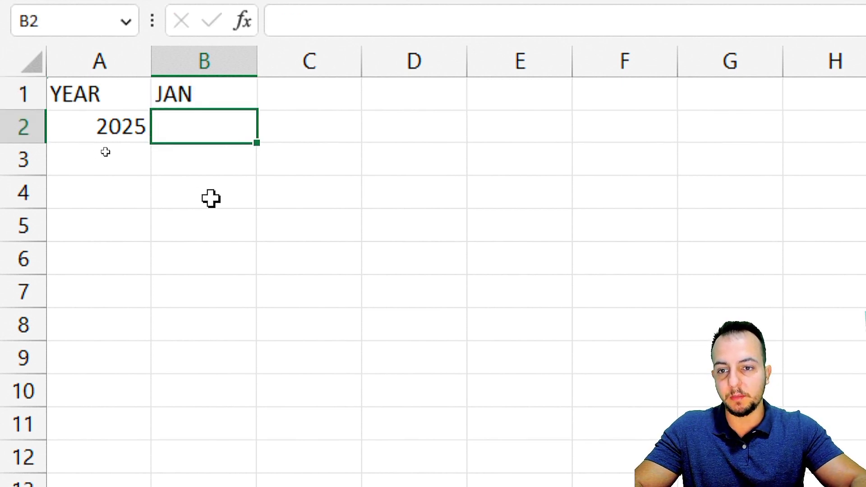
click(224, 98)
click(225, 120)
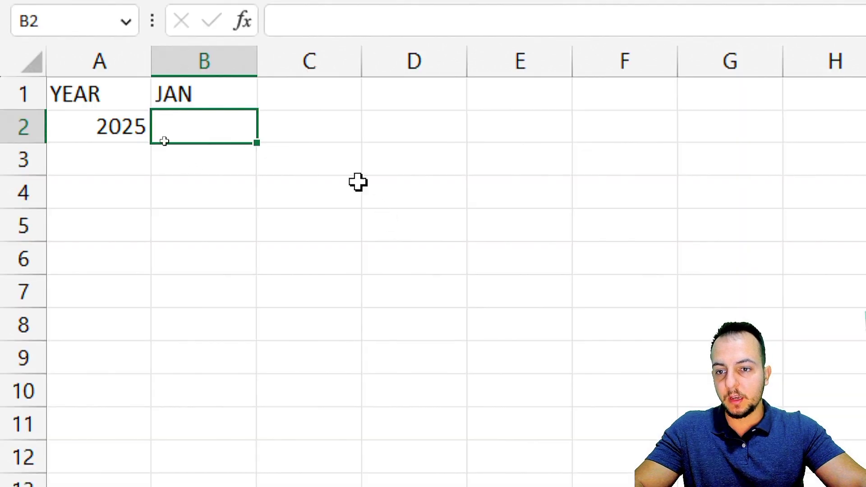
Set A2's year to 2024 and return to B2 for the January total.
click(111, 133)
click(163, 130)
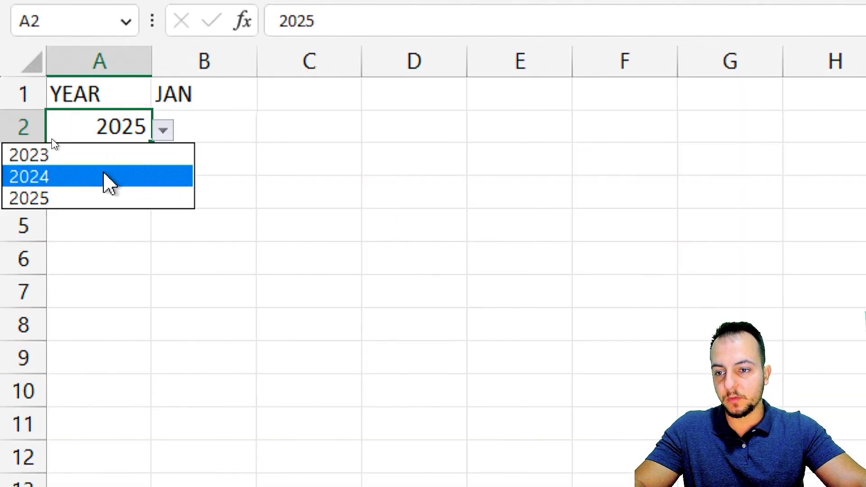
click(108, 182)
click(226, 193)
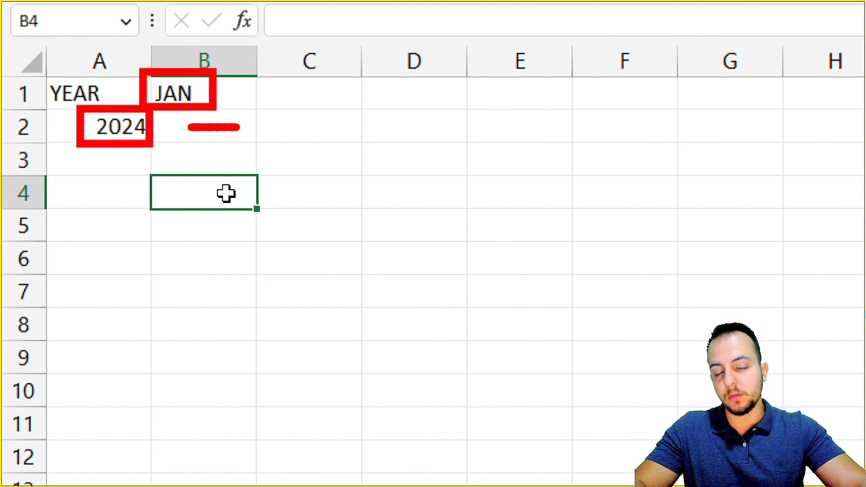
key(Up)
key(Up)
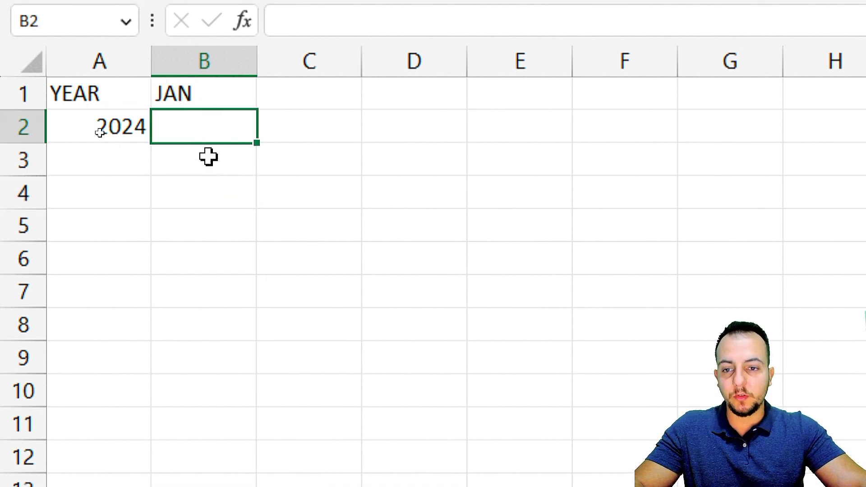
text(=SUM)
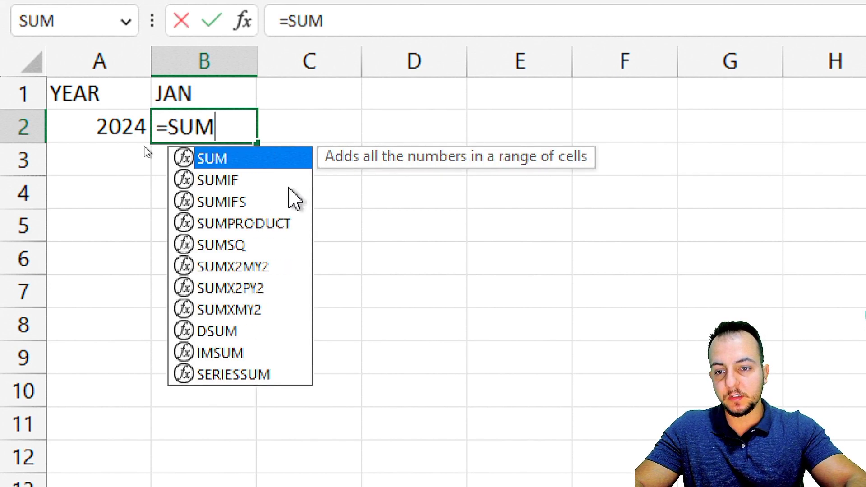
text(IFS)
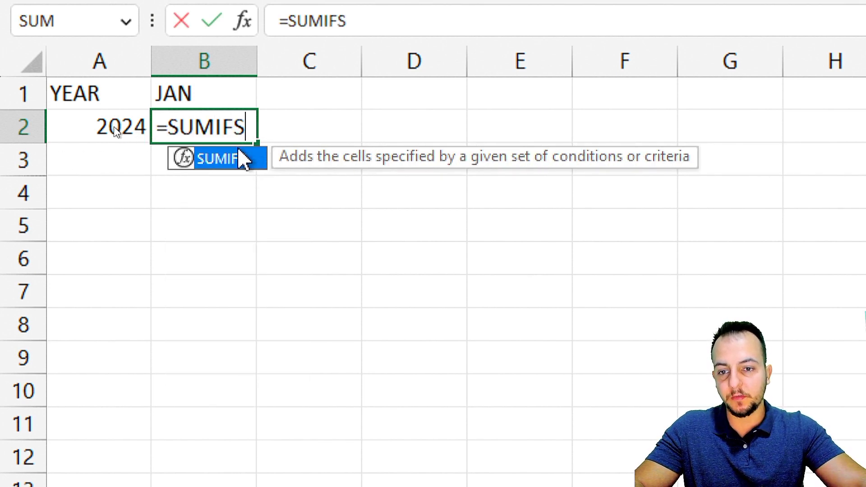
key(ctrl+2)
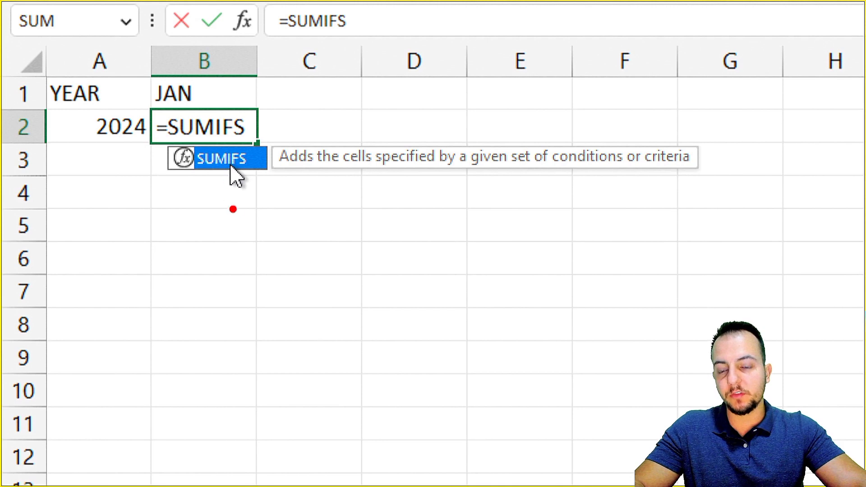
drag(332, 55, 434, 441)
key(e)
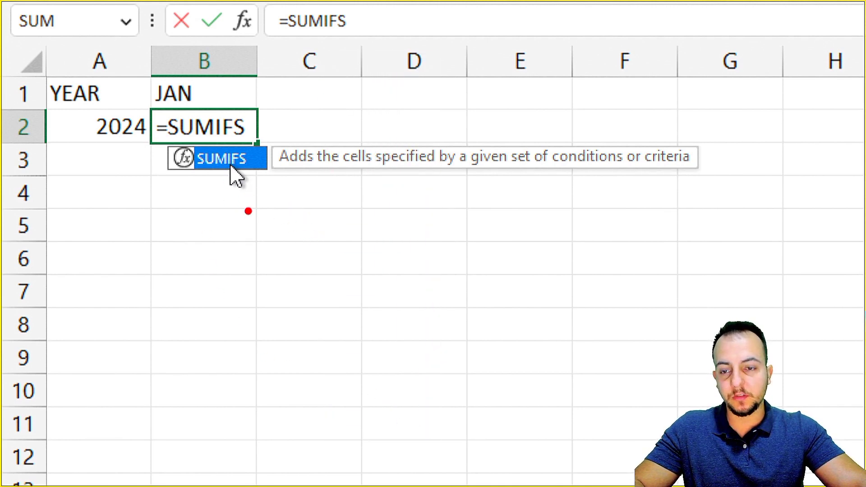
drag(139, 67, 215, 113)
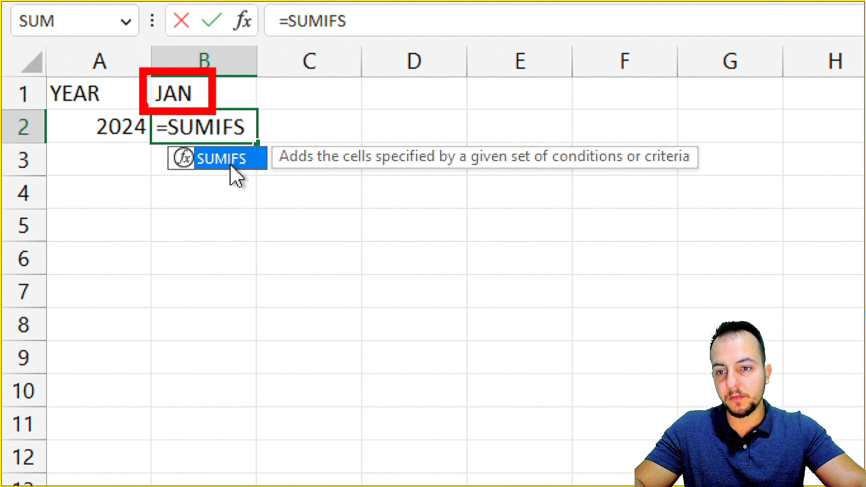
drag(73, 106, 156, 147)
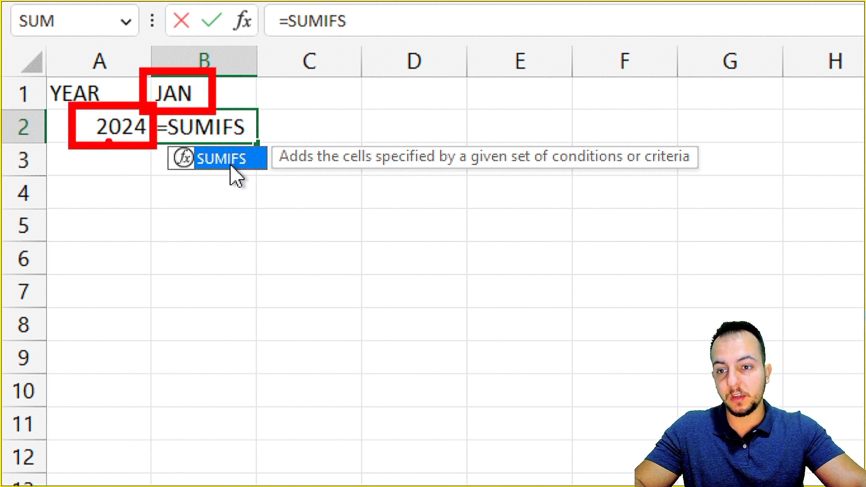
Cancel the B2 entry and fill B1:M1 with the series JAN to DEC.
key(e)
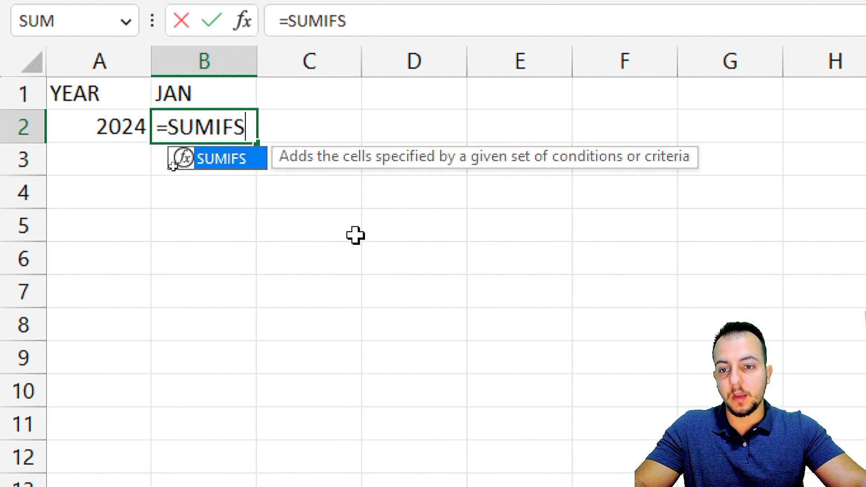
key(Escape)
key(Escape)
click(222, 103)
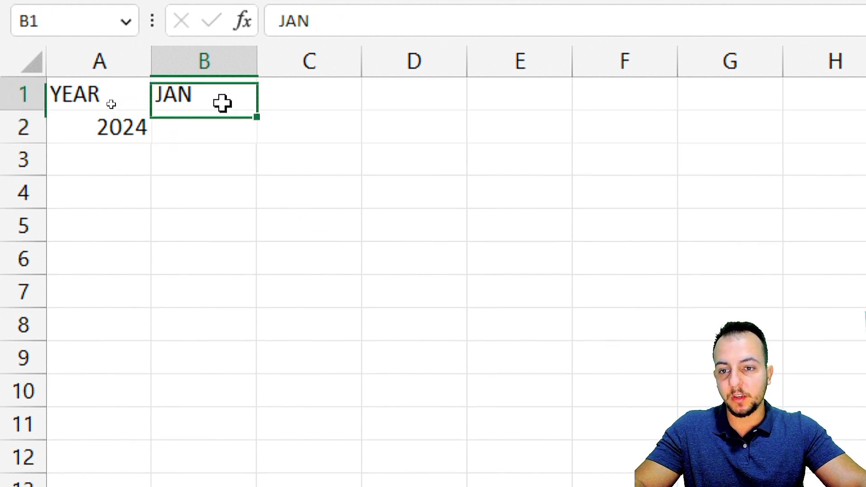
drag(249, 94, 280, 104)
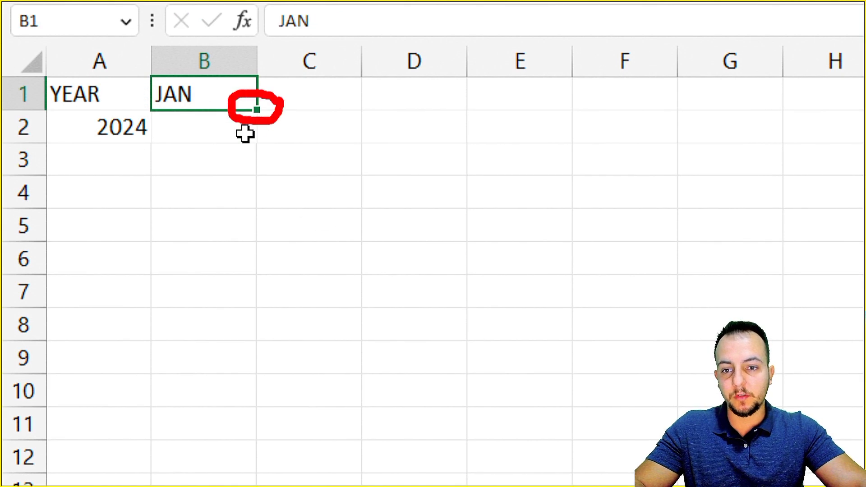
drag(368, 155, 251, 154)
key(Escape)
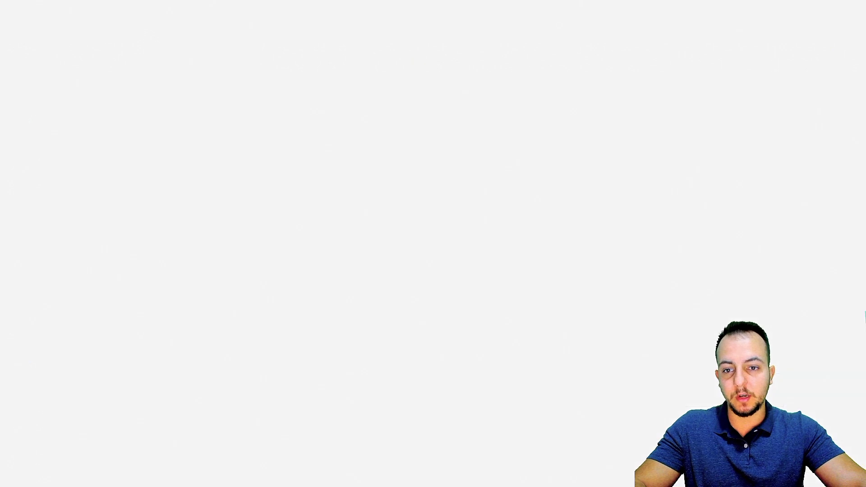
drag(127, 110, 706, 100)
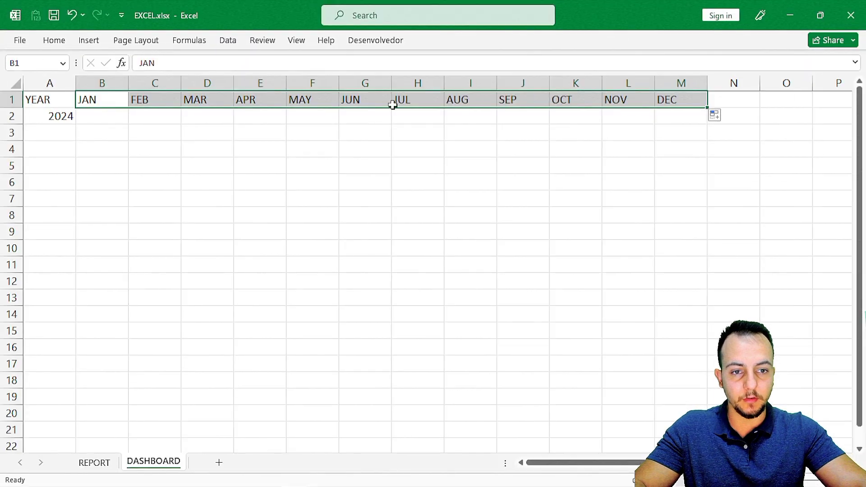
click(154, 116)
click(111, 114)
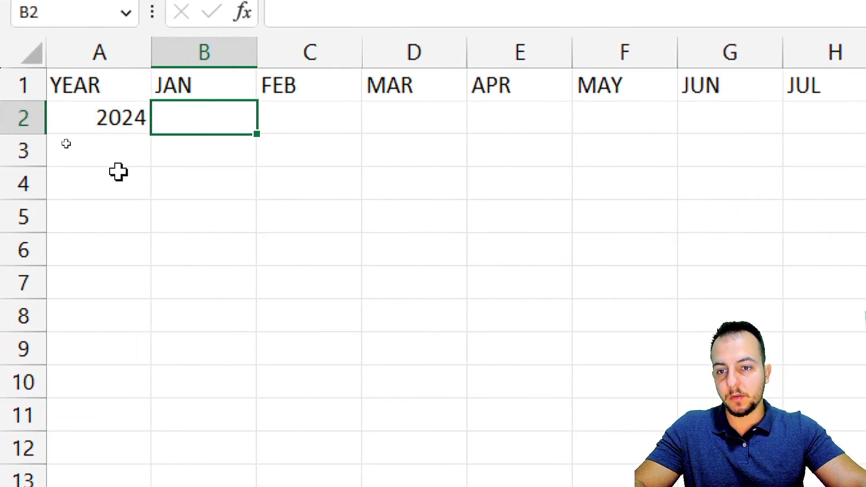
Begin B2's formula as =SUMIFS( using the SUMIF autocomplete list.
text(=SUMIF)
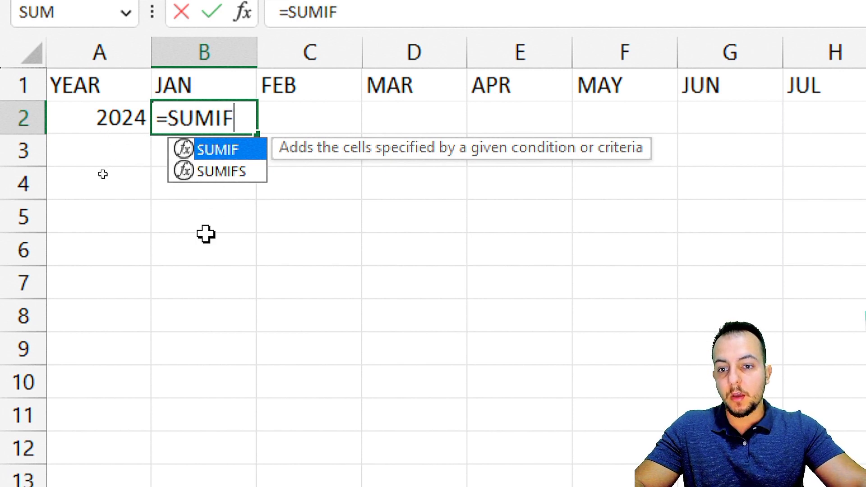
key(ctrl+2)
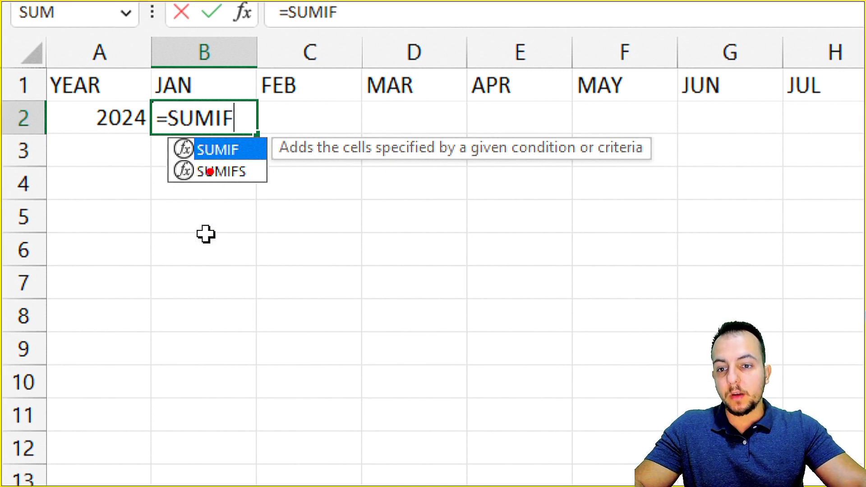
drag(162, 134, 385, 235)
key(ctrl+z)
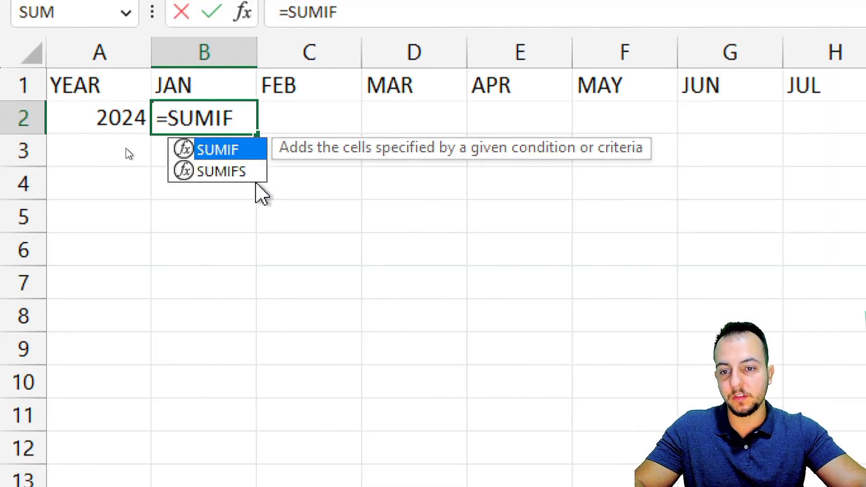
click(226, 172)
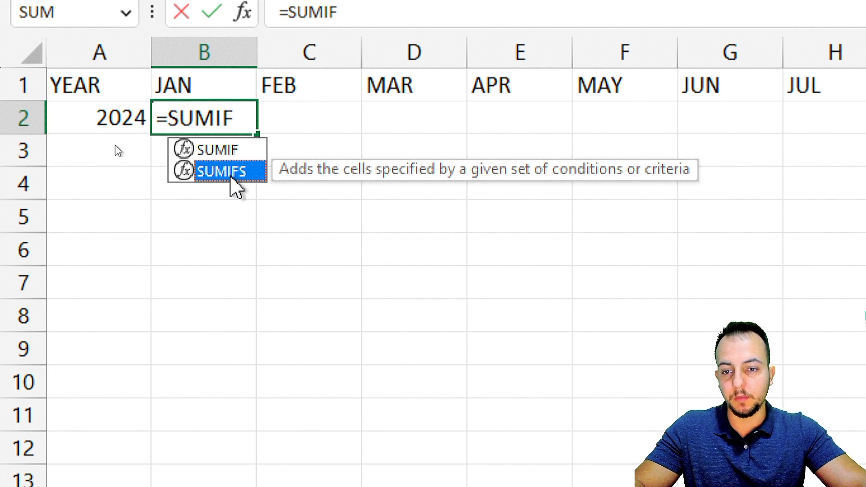
double_click(232, 176)
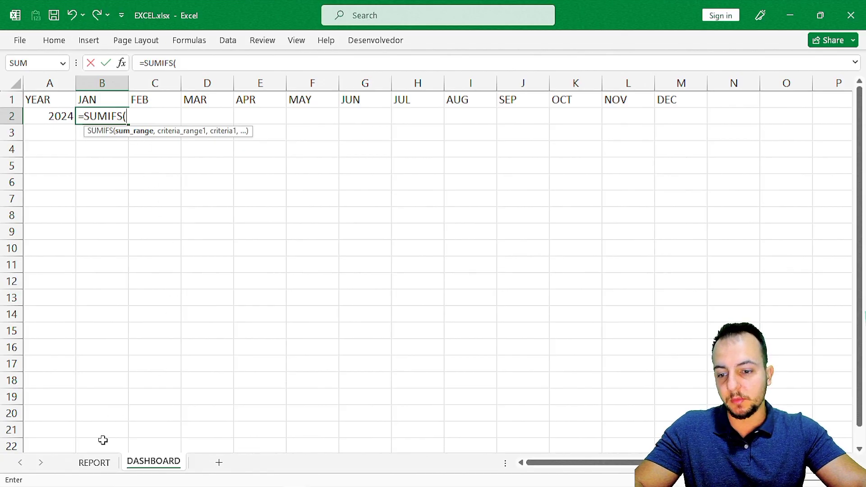
Set REPORT!F:F, the TOTAL column, as the SUMIFS sum range.
click(90, 464)
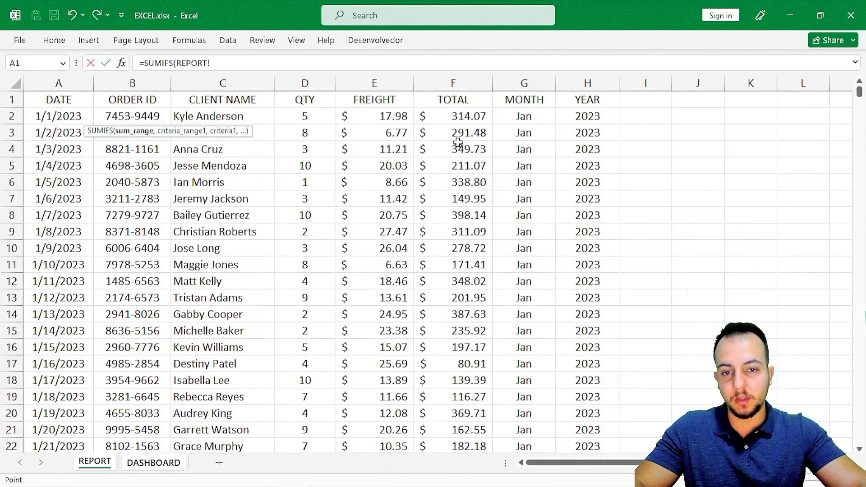
click(504, 86)
click(463, 82)
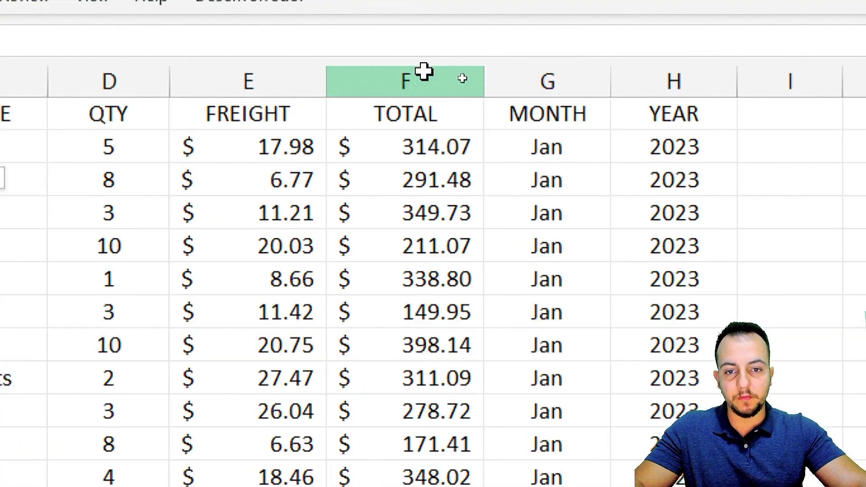
click(424, 72)
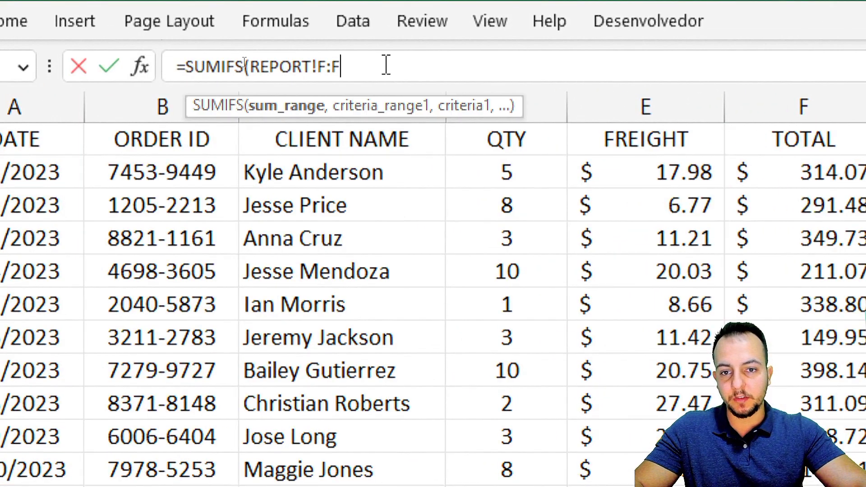
text(,)
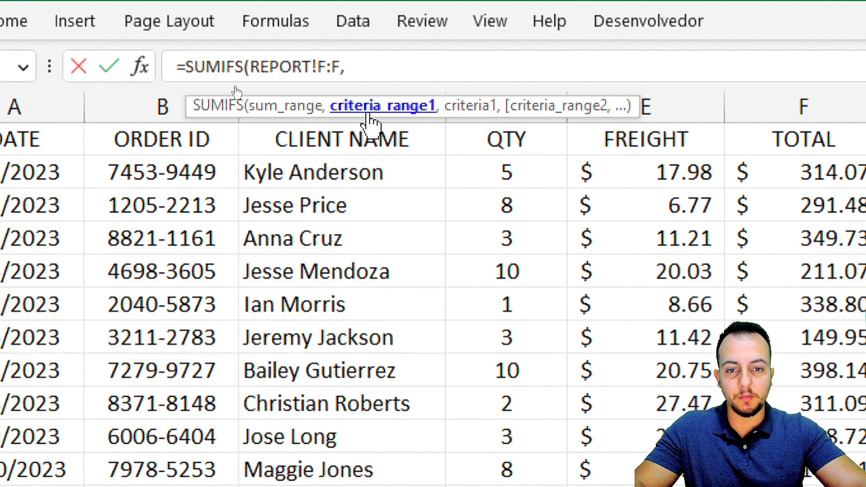
Add REPORT!H:H as criteria range with the locked criterion DASHBOARD!$A$2.
click(623, 92)
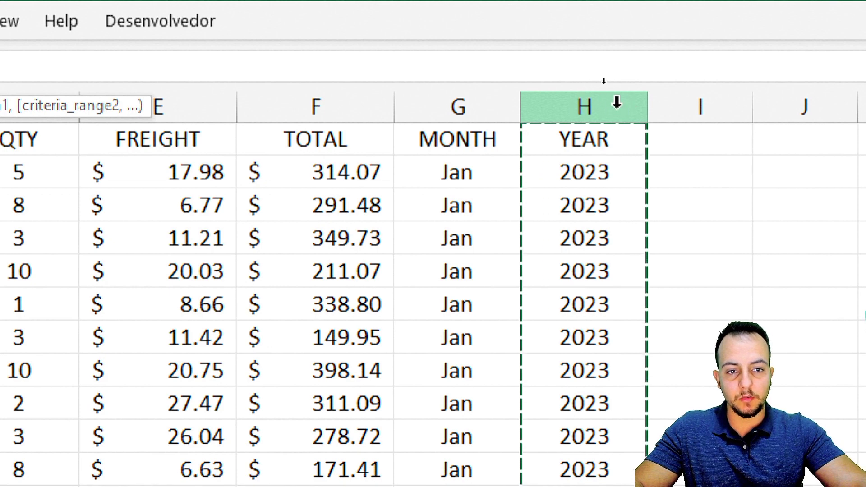
text(,)
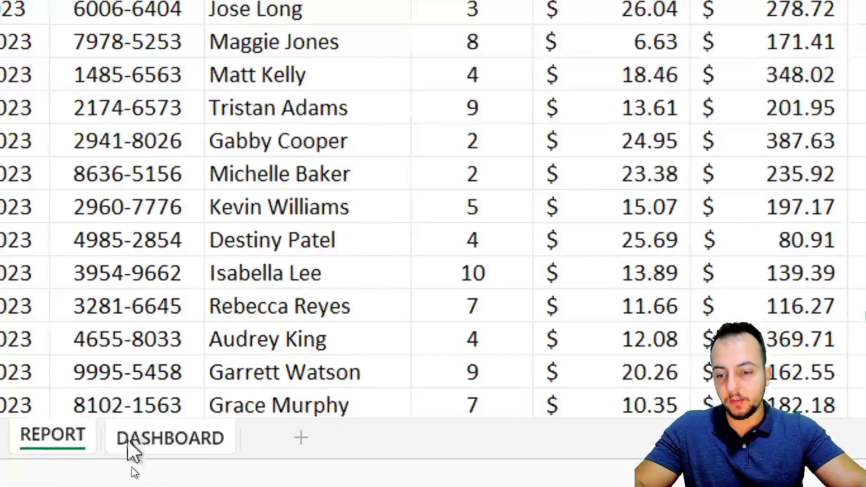
click(153, 462)
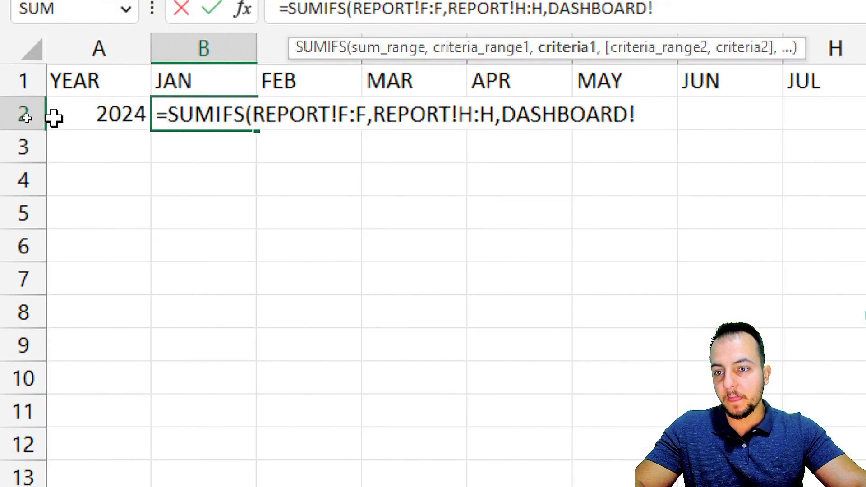
click(36, 117)
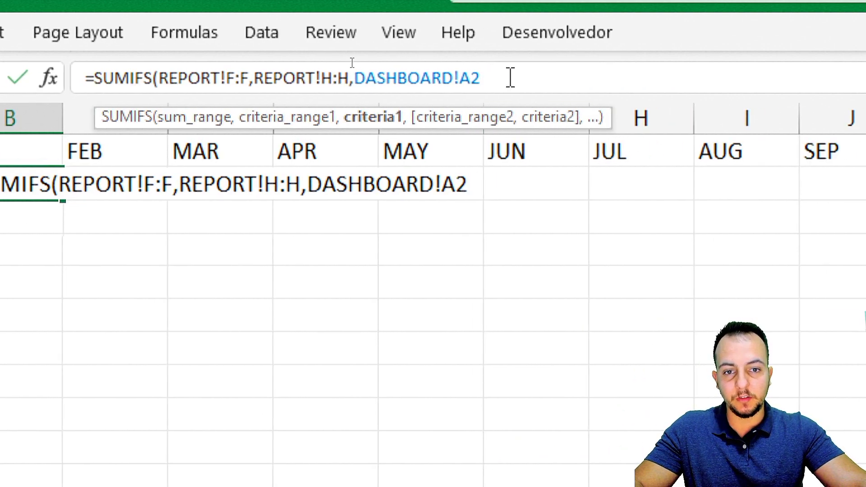
key(F4)
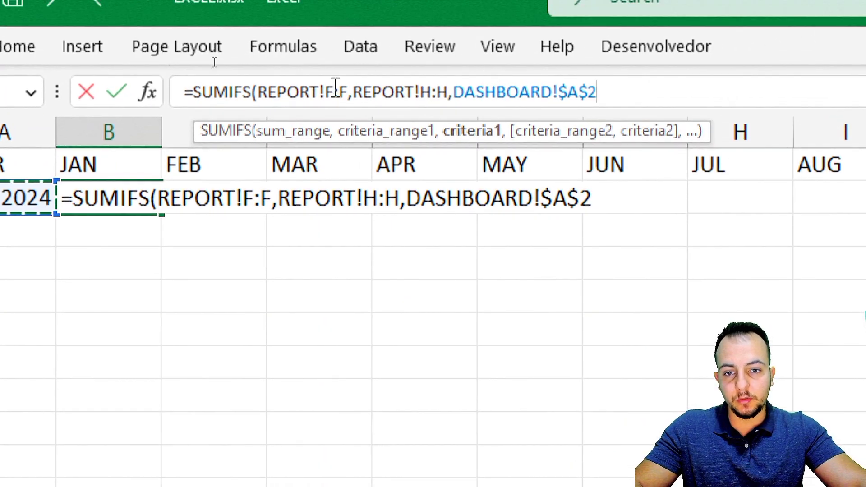
Lock the REPORT ranges in B2's SUMIFS as $F:$F and $H:$H, then add a comma for another criteria pair.
click(422, 77)
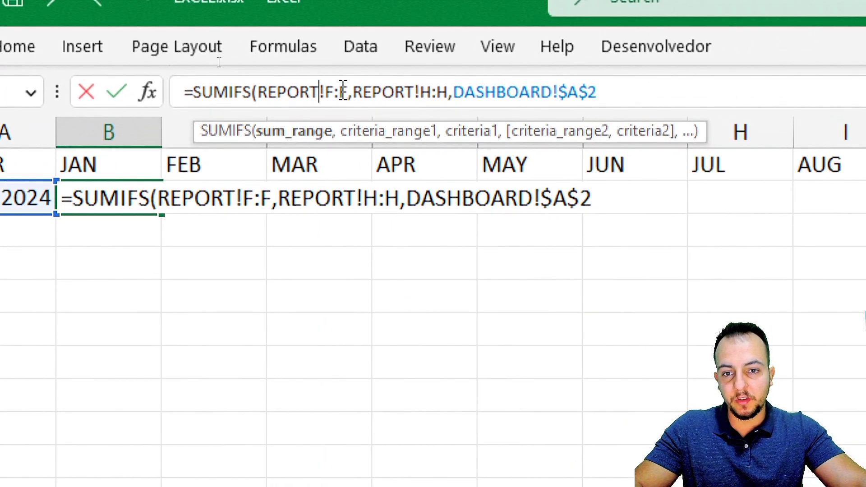
double_click(336, 93)
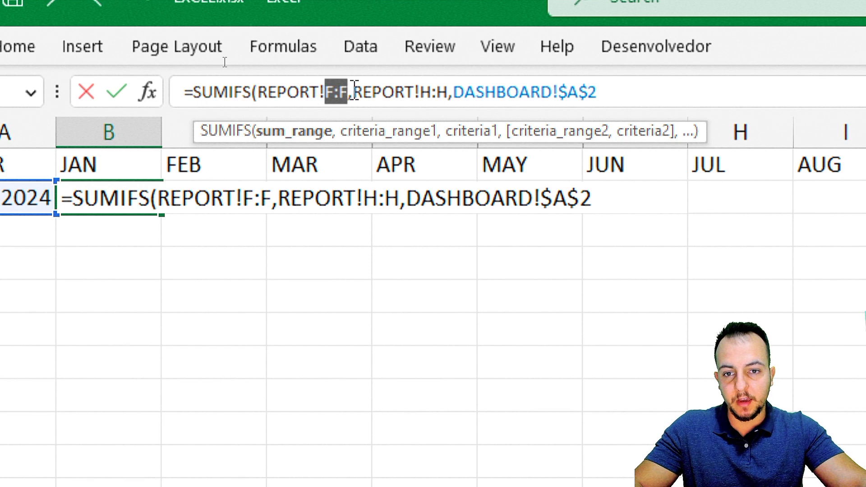
key(F4)
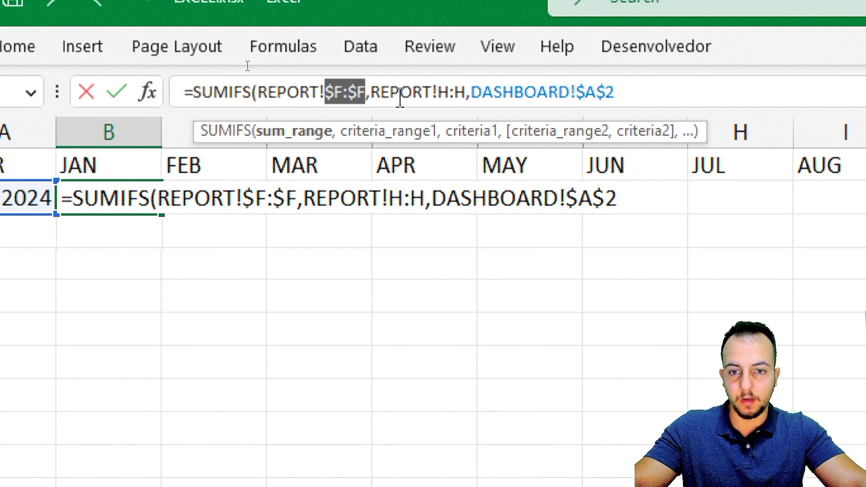
click(440, 92)
drag(440, 93, 460, 86)
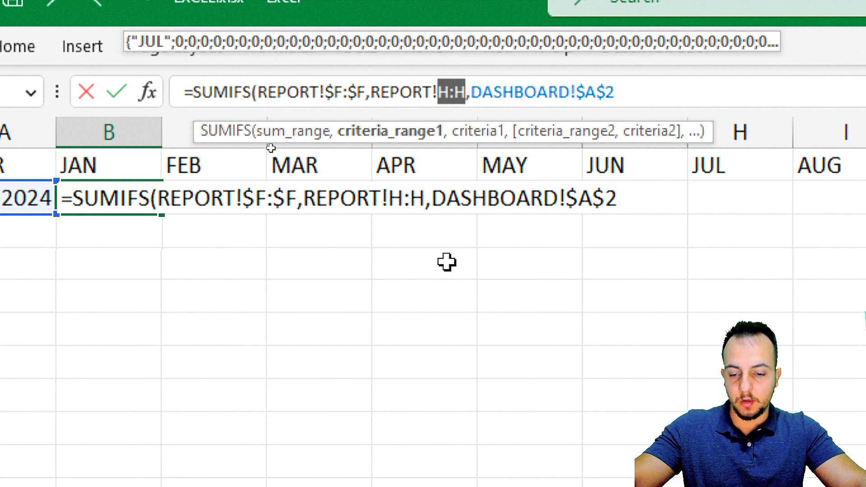
key(F4)
click(566, 89)
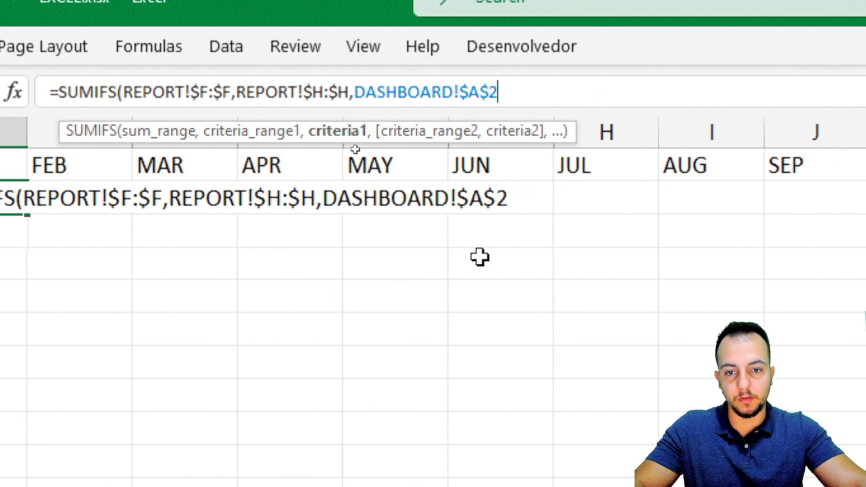
text(,)
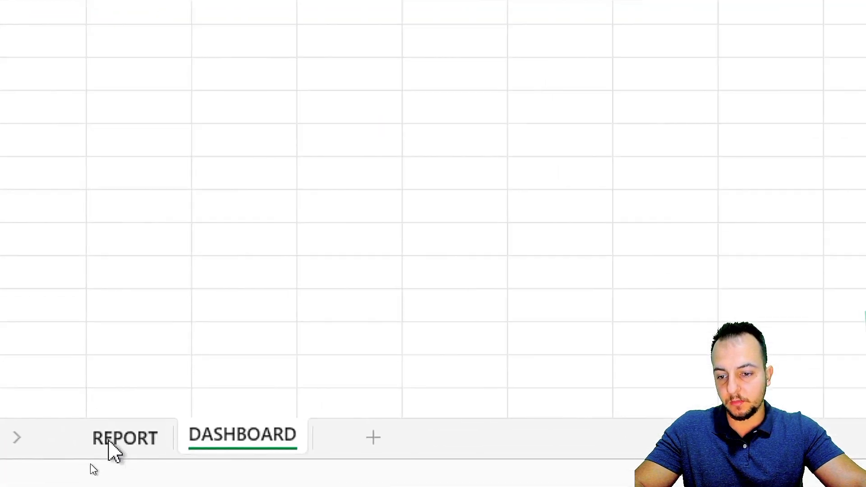
Add REPORT!$G:$G matched against the JAN header B1 to the SUMIFS, giving 7275.85.
click(94, 462)
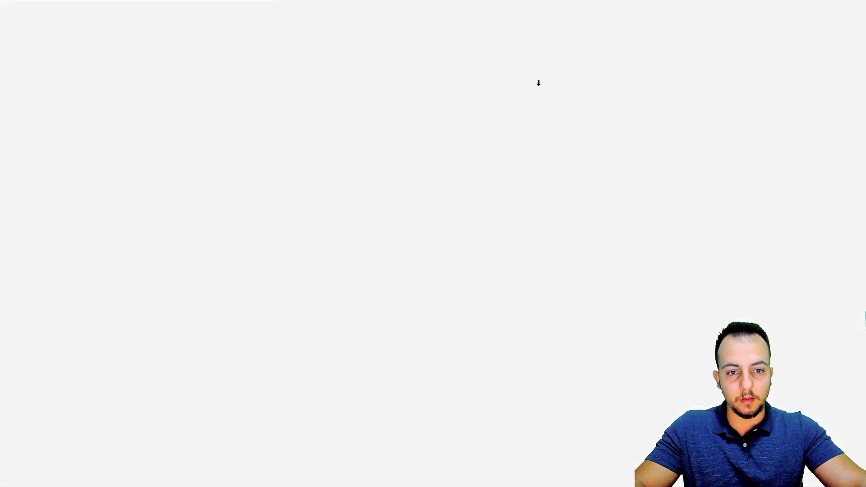
click(534, 82)
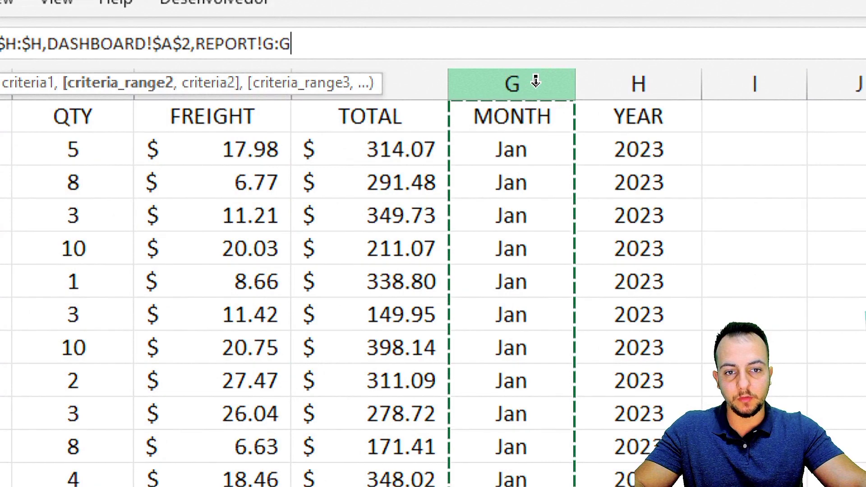
key(F4)
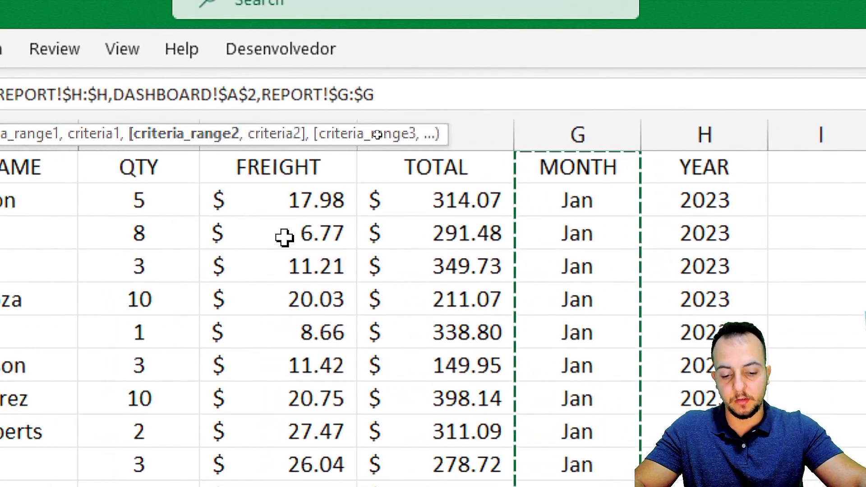
text(,)
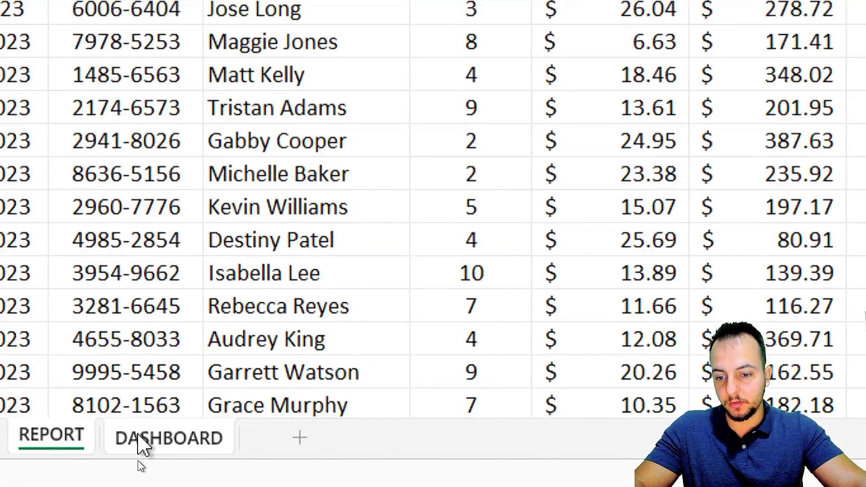
click(145, 466)
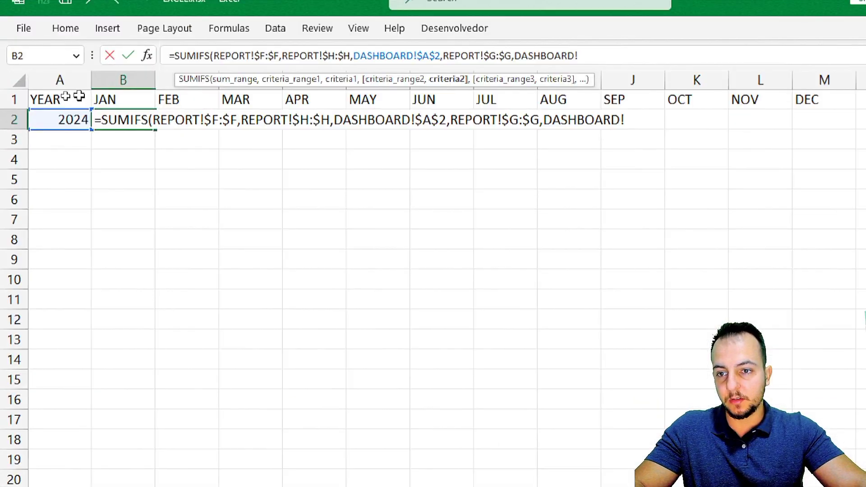
click(108, 104)
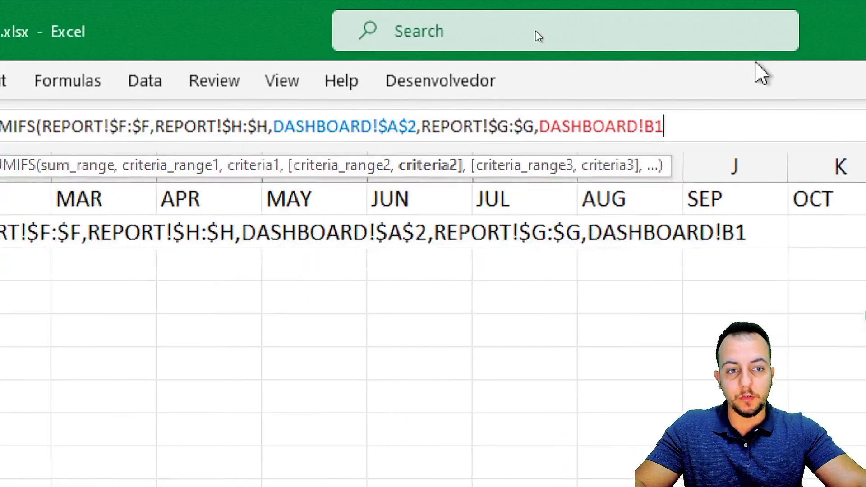
text())
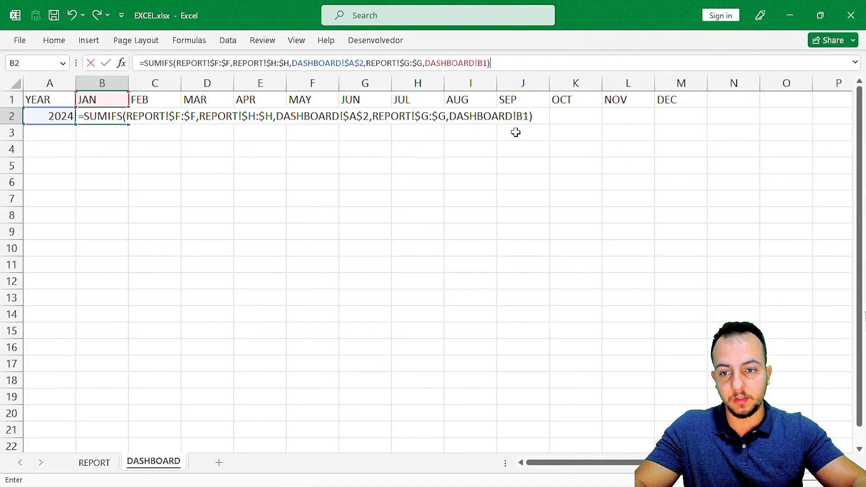
key(Return)
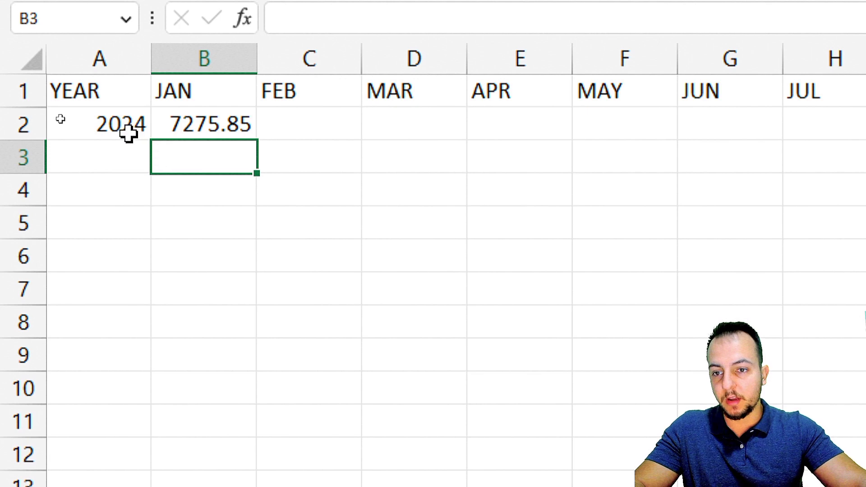
click(128, 133)
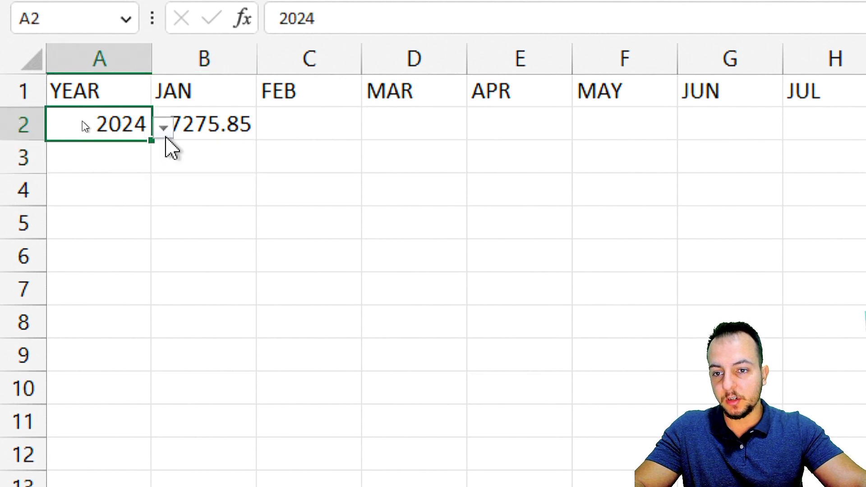
click(162, 128)
click(83, 197)
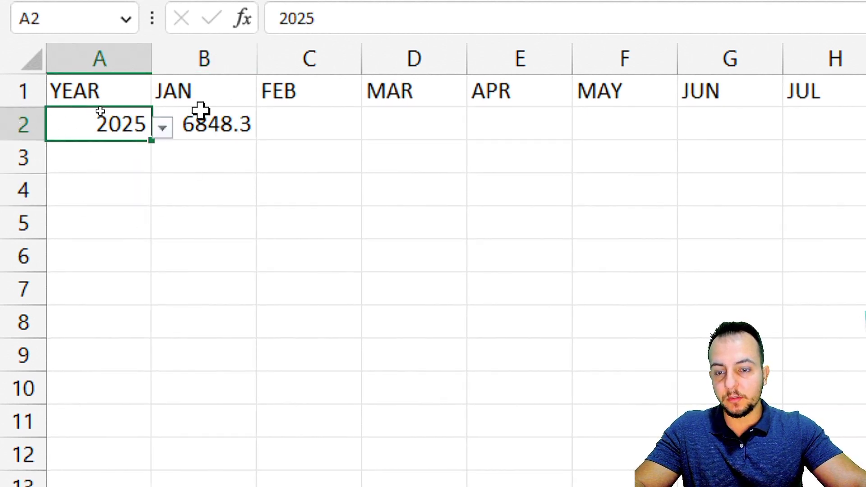
click(163, 129)
click(113, 152)
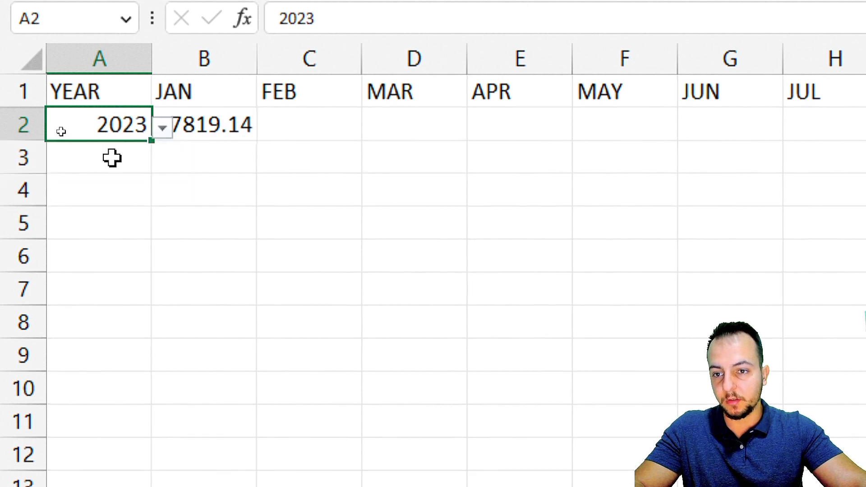
click(162, 131)
click(104, 176)
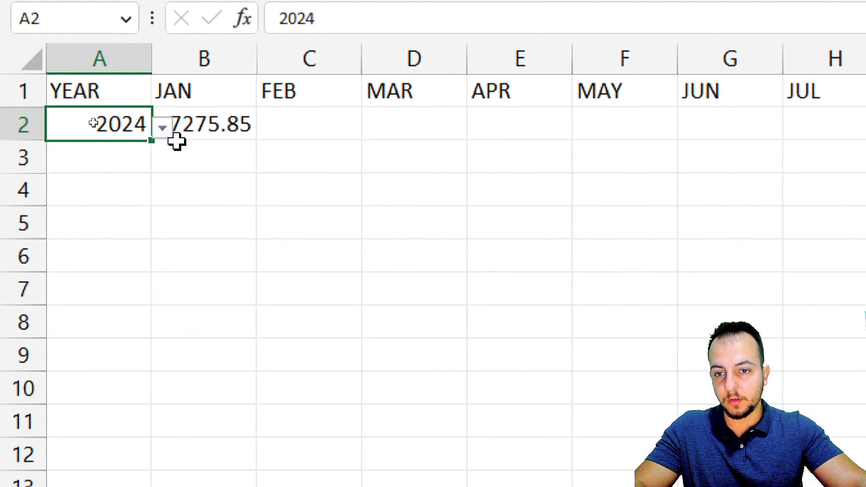
click(221, 126)
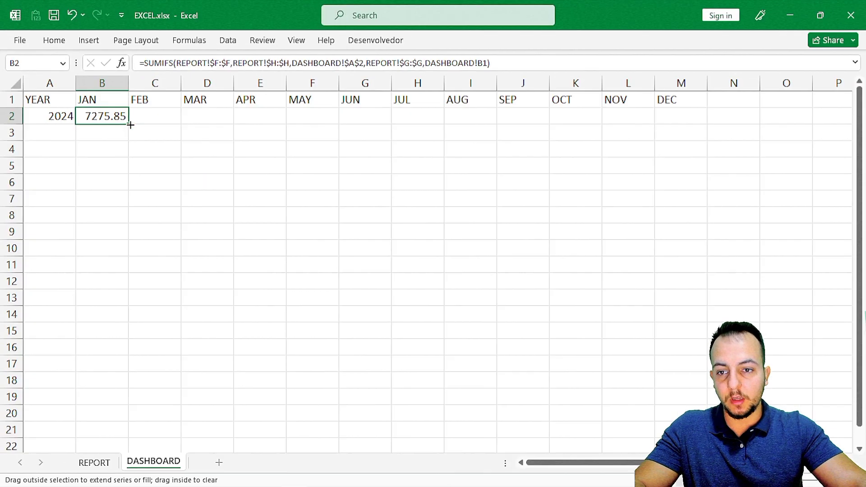
Fill the JAN formula across to M2 and test the A2 year dropdown with 2023, 2025, then back to 2024.
drag(261, 142, 719, 126)
click(376, 159)
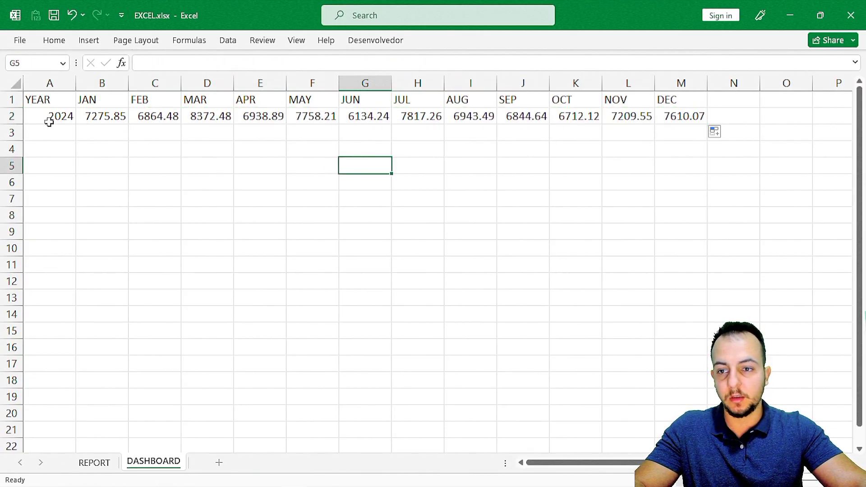
click(45, 118)
click(162, 115)
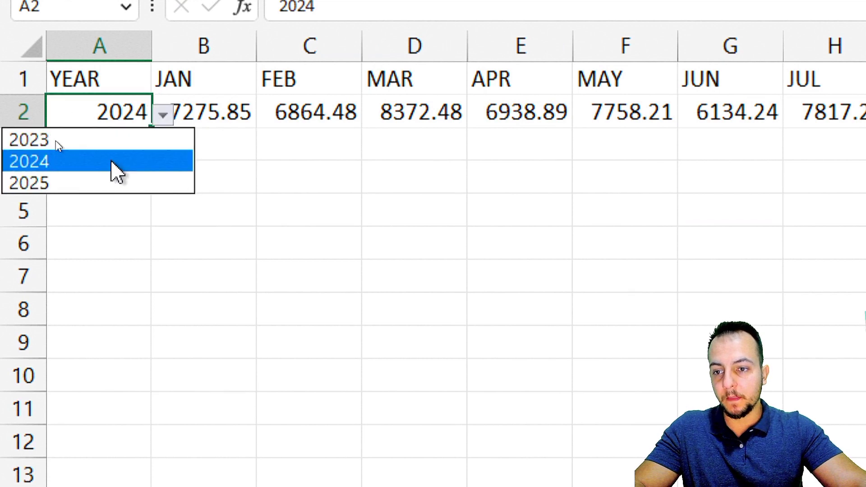
click(126, 141)
click(161, 117)
click(81, 183)
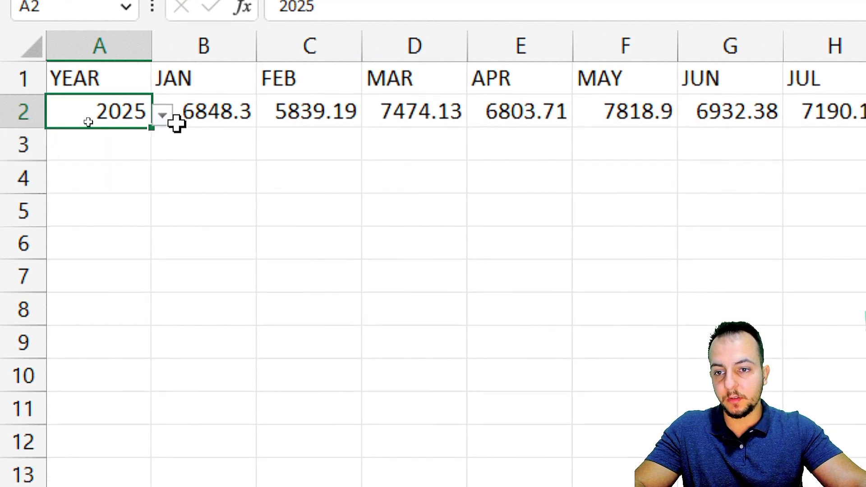
click(162, 115)
click(68, 161)
click(162, 115)
click(131, 140)
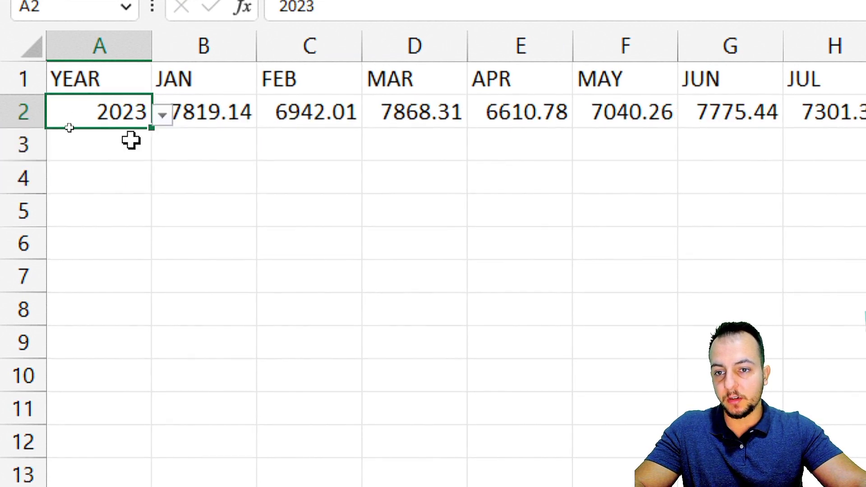
click(162, 115)
click(113, 161)
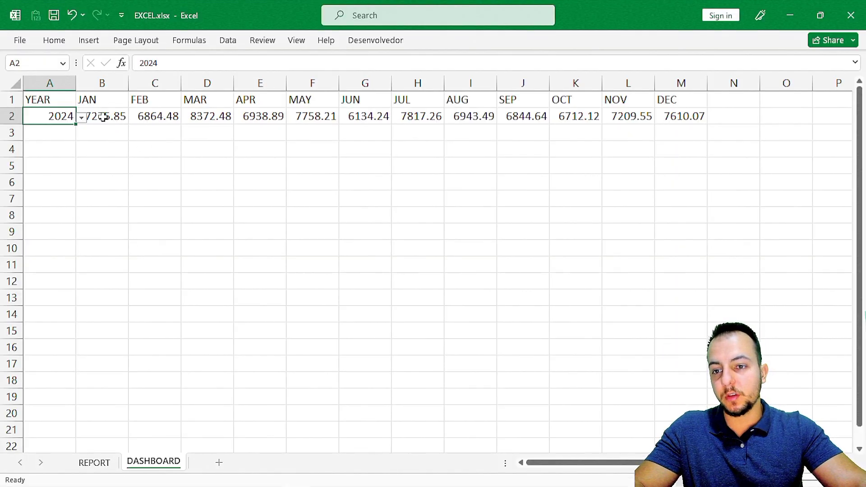
Apply the Accounting dollar format to the monthly totals B2:M2.
drag(103, 117, 669, 113)
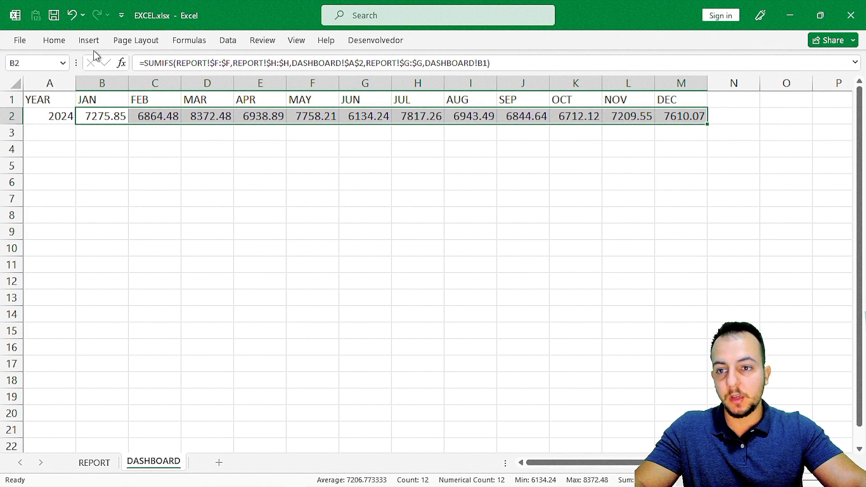
click(65, 44)
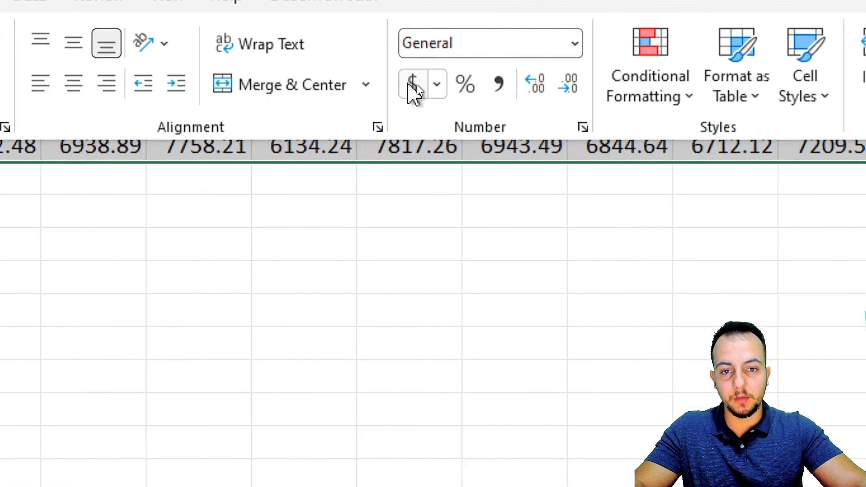
click(418, 85)
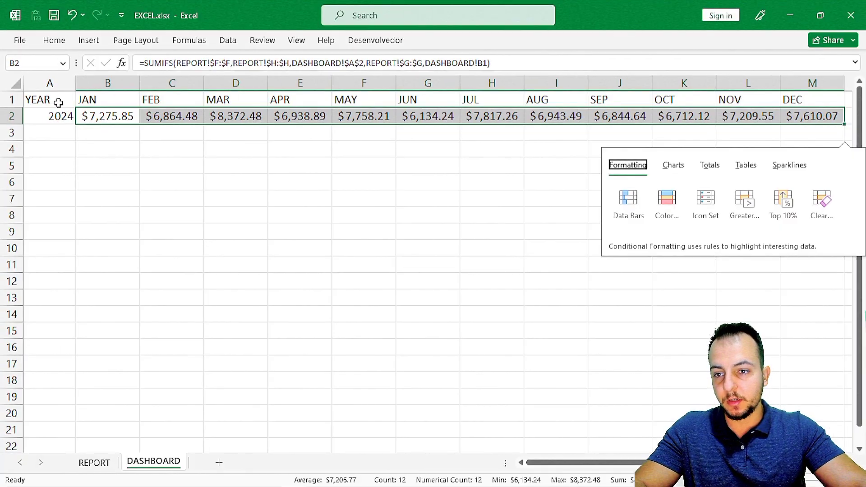
click(44, 98)
drag(44, 99, 808, 117)
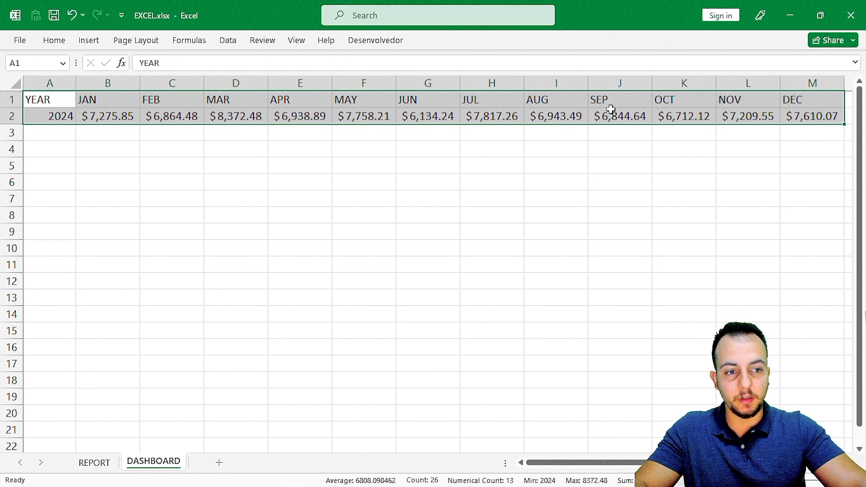
Centre the A1:M2 table contents vertically and horizontally and make them bold.
click(65, 45)
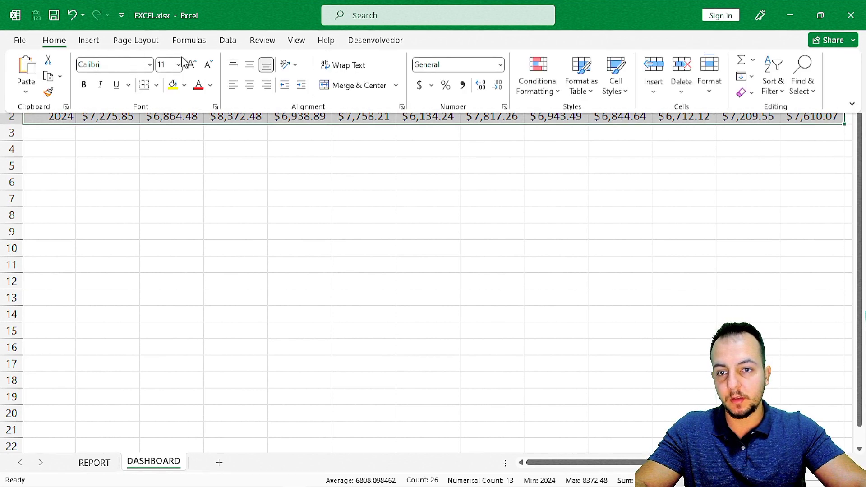
click(251, 69)
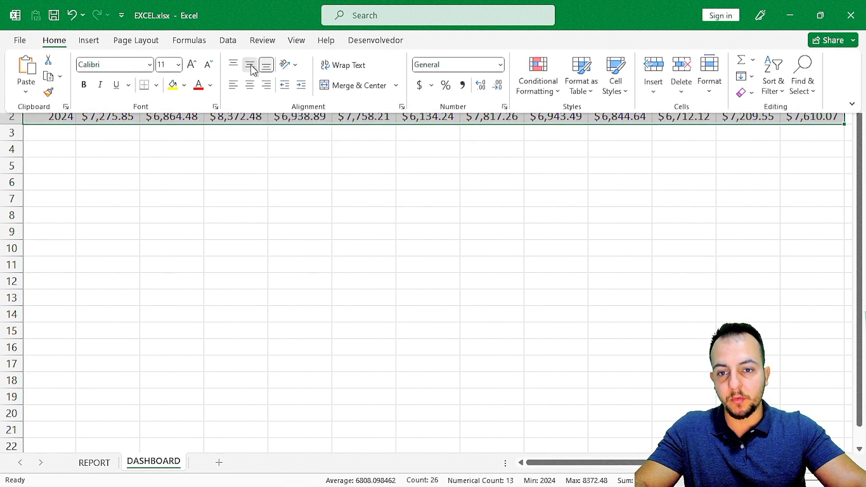
click(249, 85)
click(87, 90)
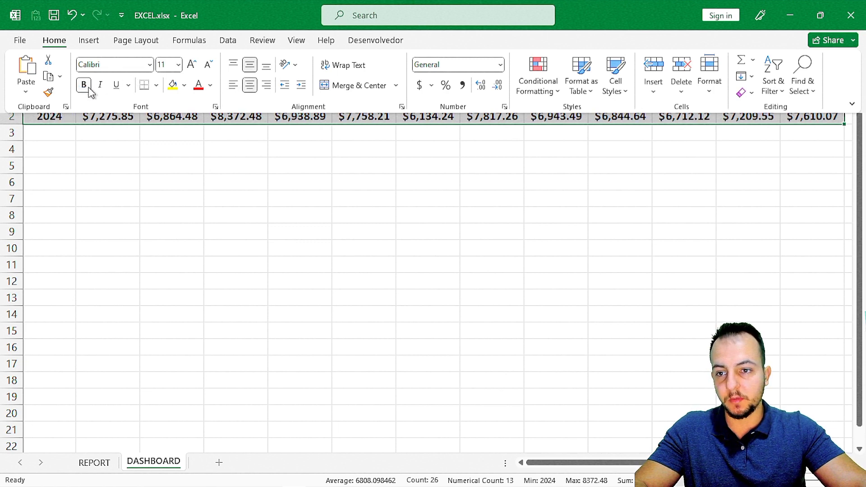
key(ctrl+F1)
Give the header row A1:M1 a dark grey fill with white text.
drag(63, 100, 792, 100)
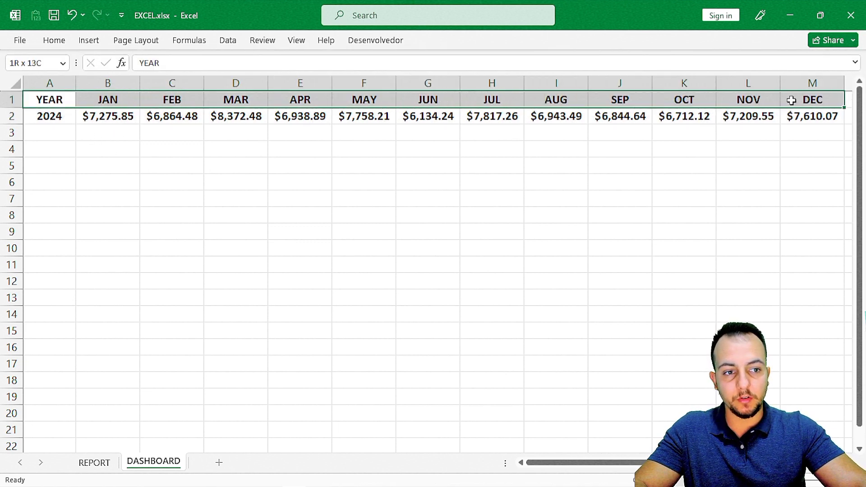
click(57, 45)
click(185, 86)
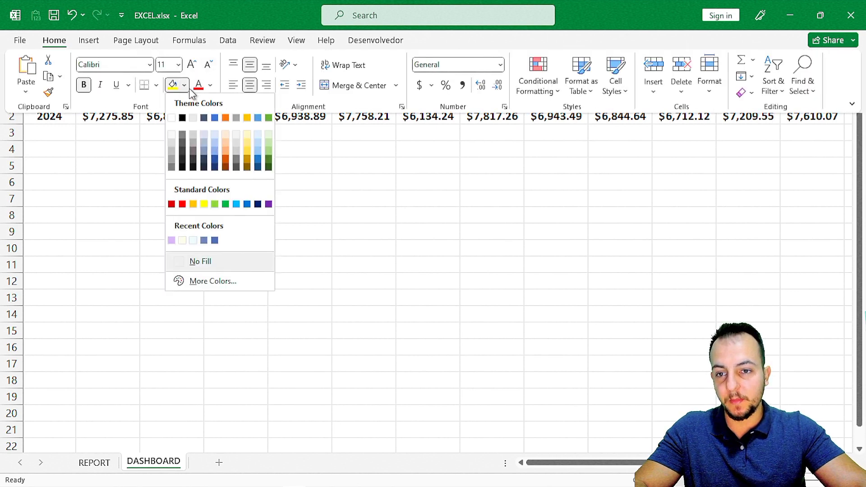
click(182, 151)
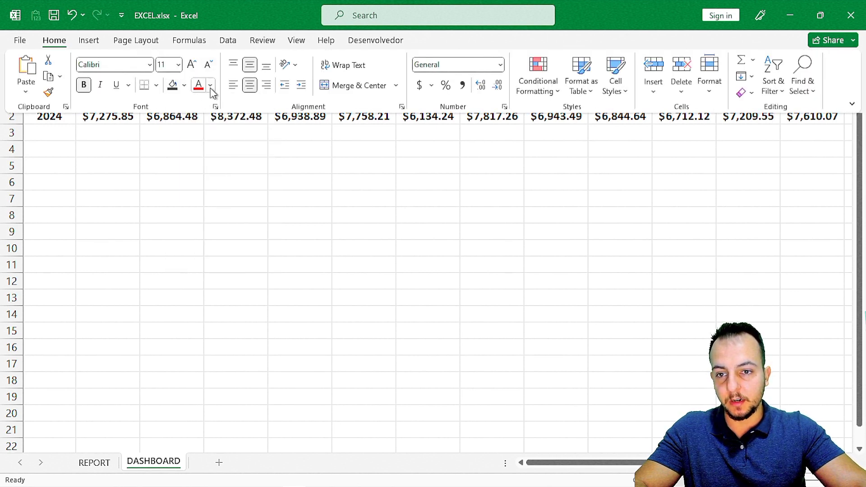
click(210, 86)
click(197, 137)
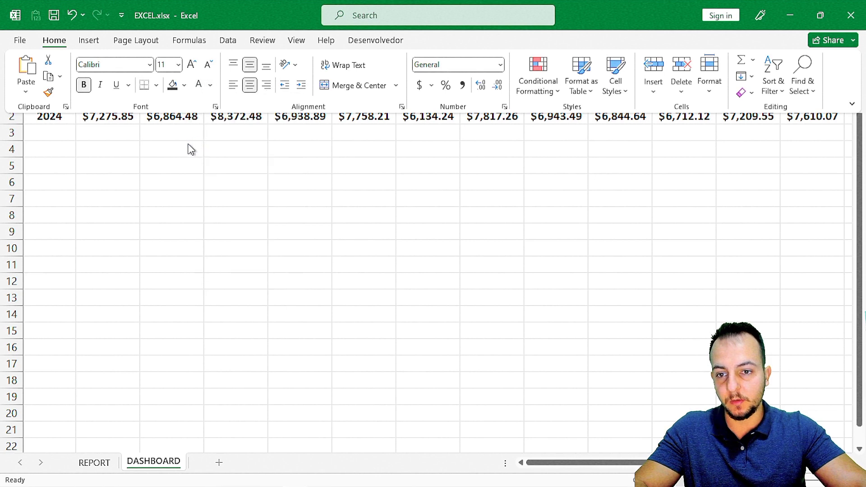
key(ctrl+F1)
Fill the year cell A2 with gold.
click(128, 149)
click(65, 118)
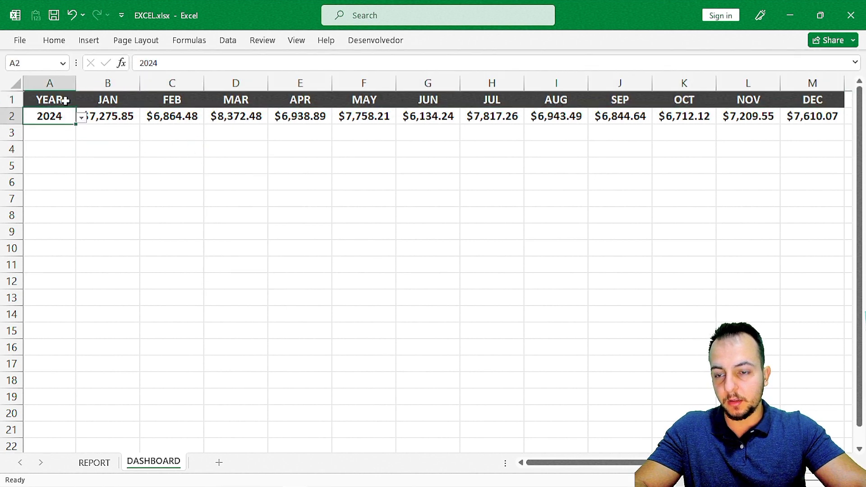
click(63, 47)
click(185, 86)
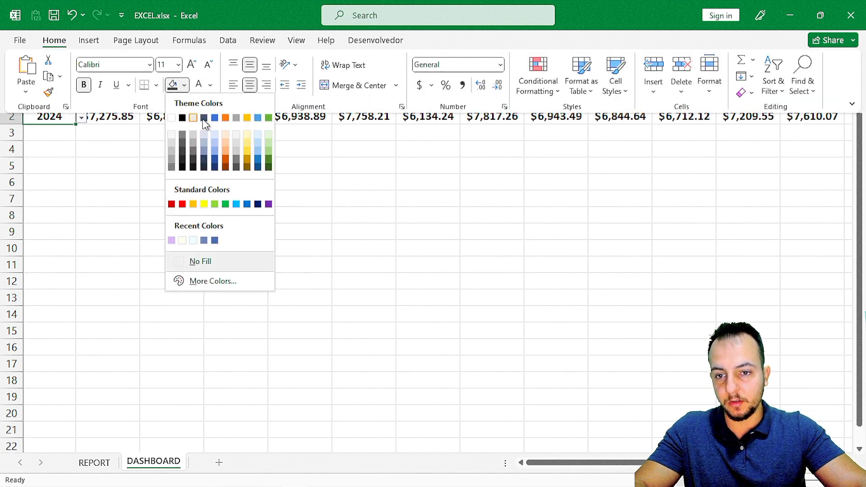
click(248, 119)
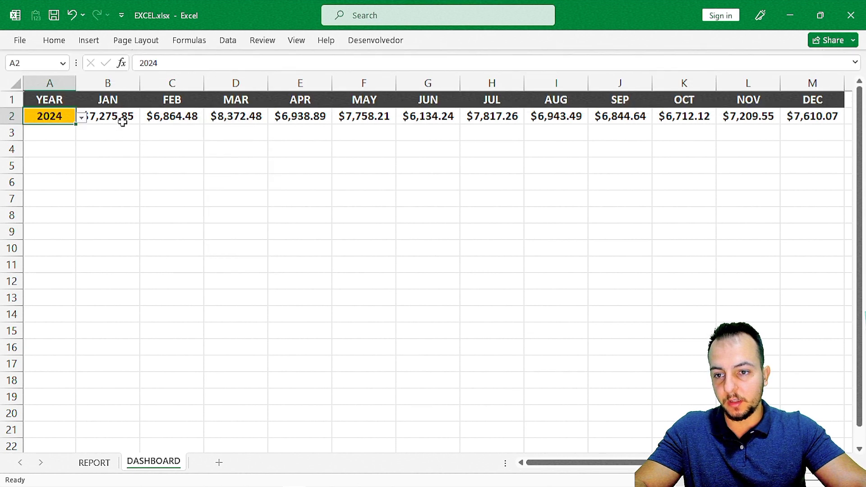
Apply All Borders to every cell of the A1:M2 table.
drag(812, 116, 64, 98)
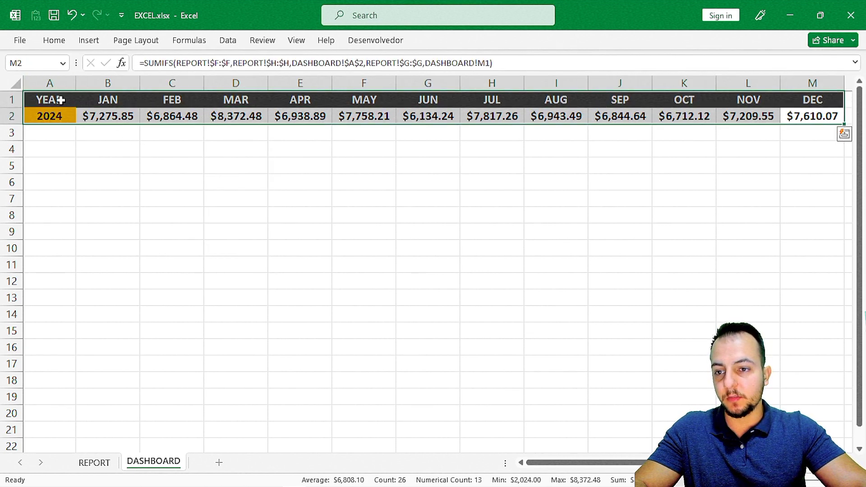
click(67, 43)
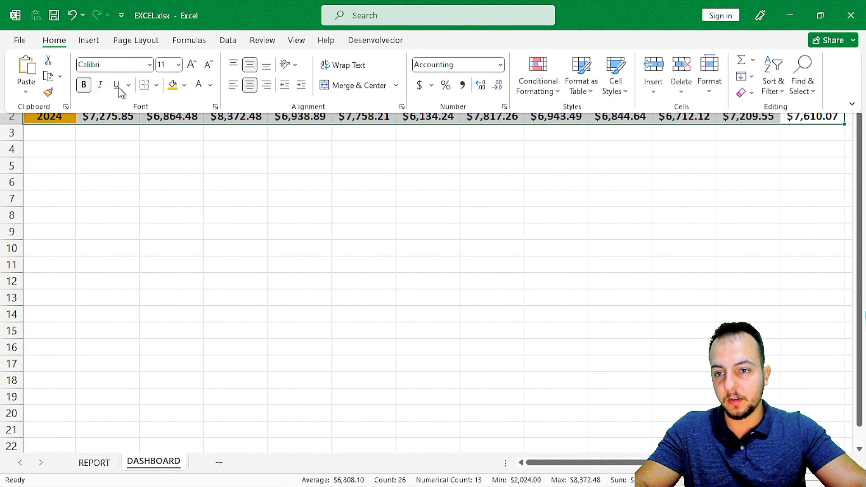
click(156, 88)
click(174, 211)
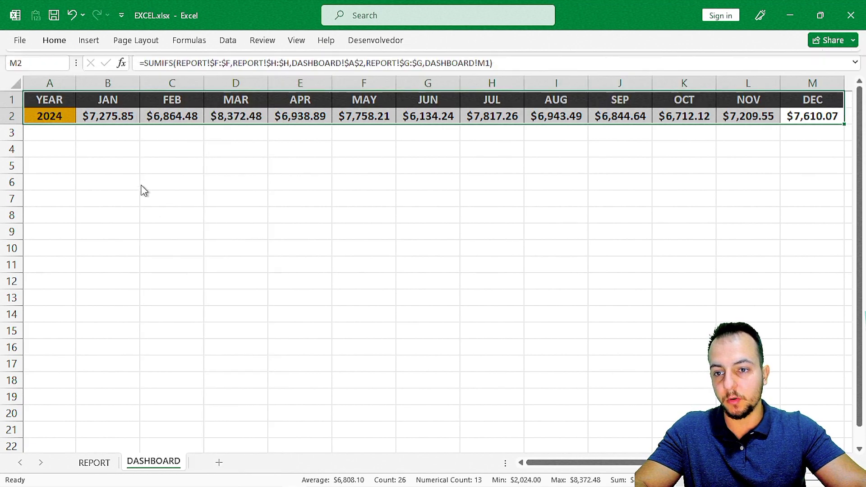
click(130, 185)
key(Up)
key(Up)
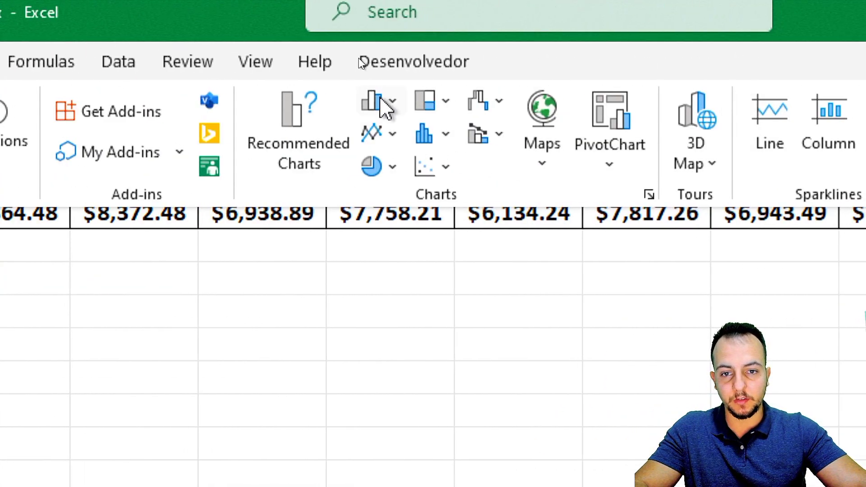
Insert a clustered column chart and add a series plotting the monthly totals B2:M2.
click(381, 102)
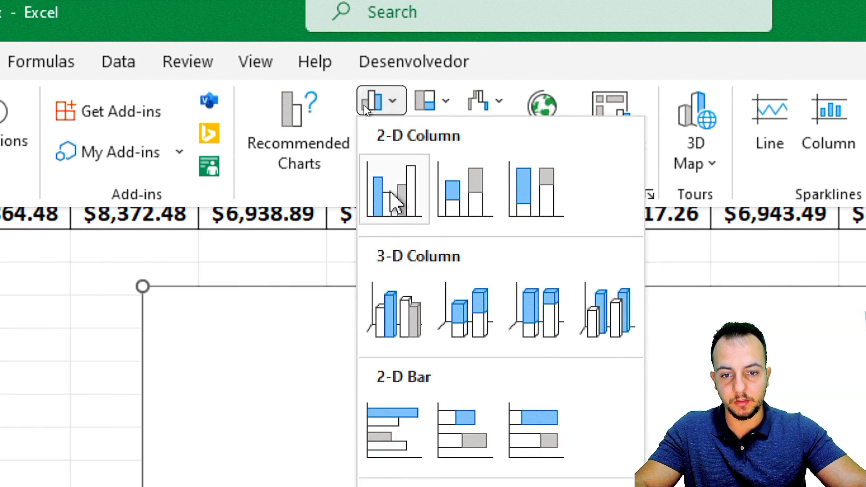
click(392, 199)
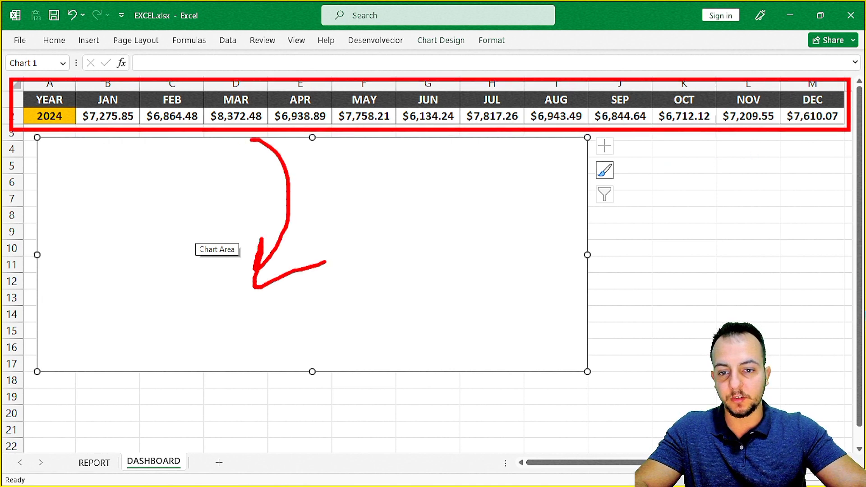
right_click(143, 167)
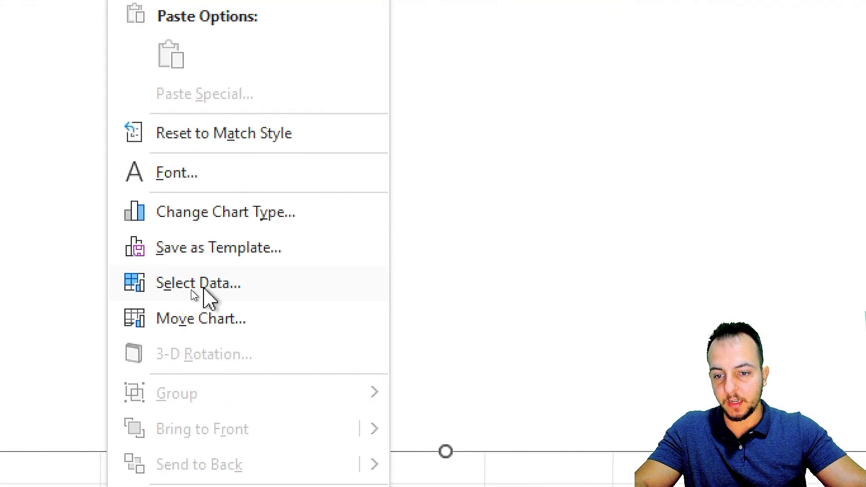
click(191, 291)
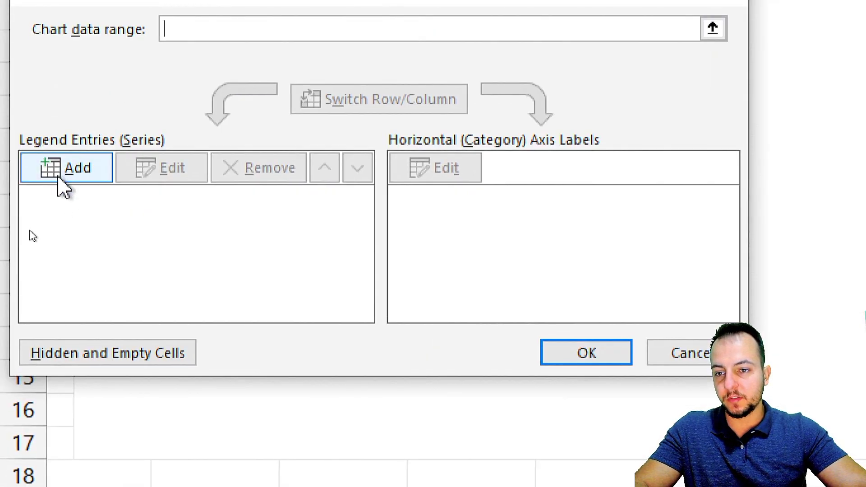
click(70, 176)
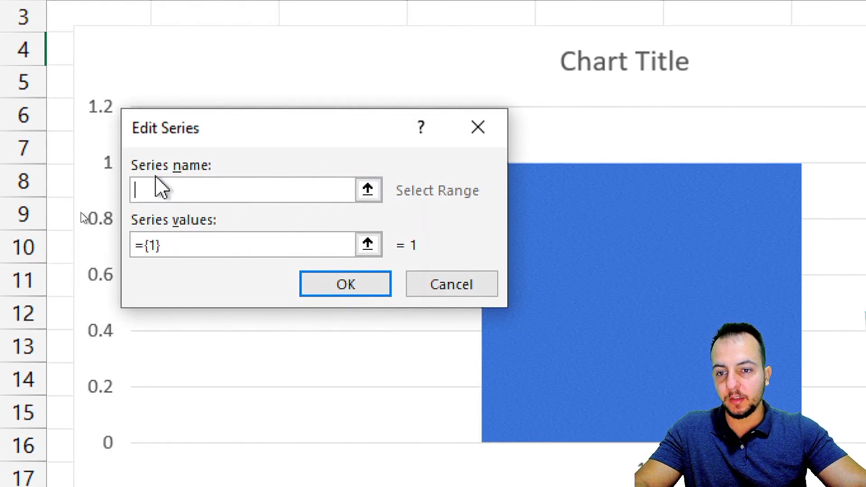
click(160, 245)
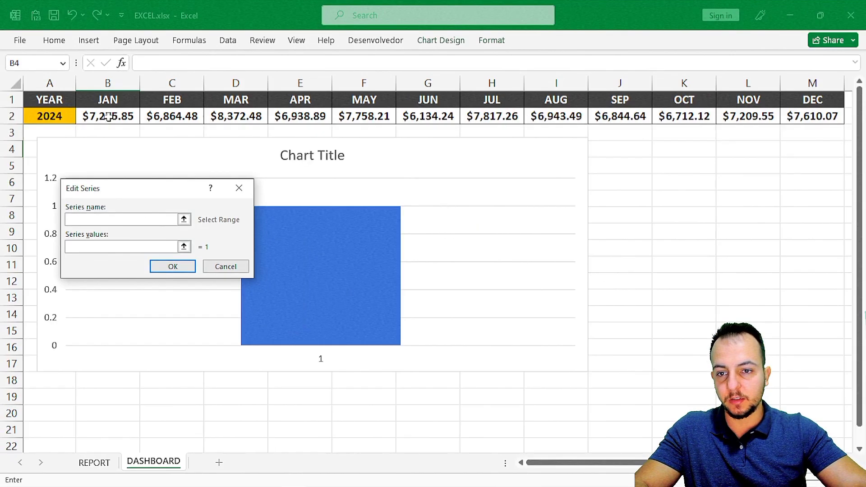
drag(210, 105, 302, 108)
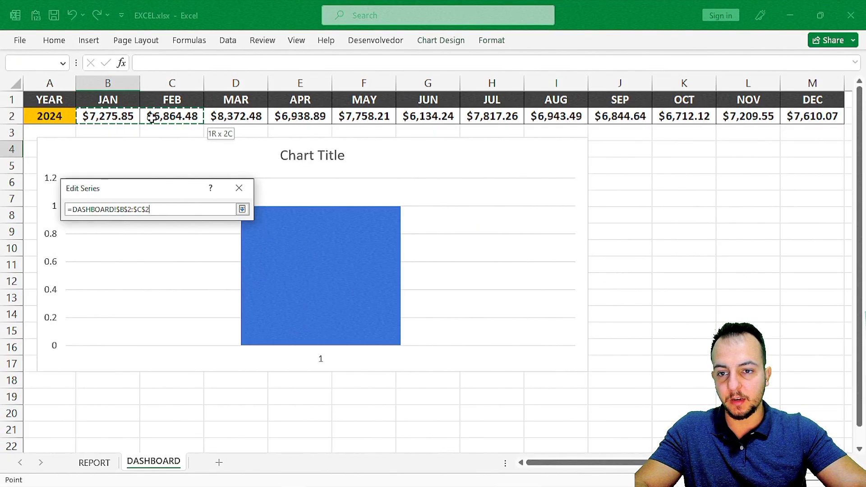
drag(152, 117, 797, 117)
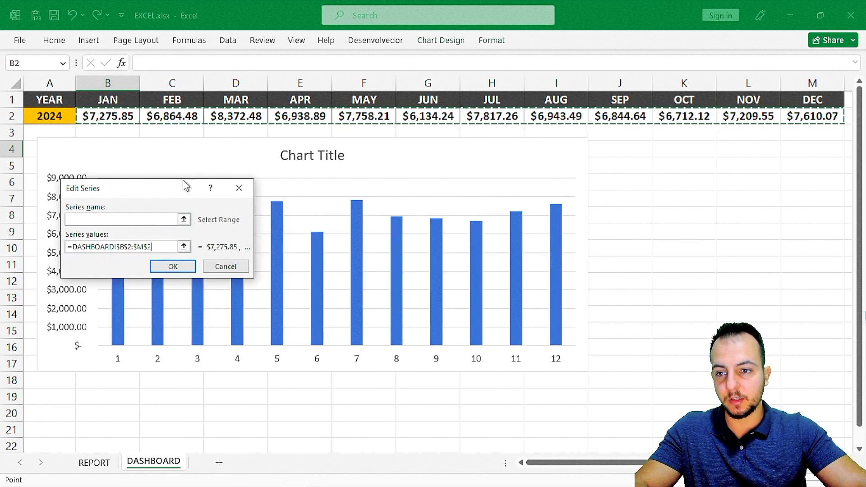
click(187, 267)
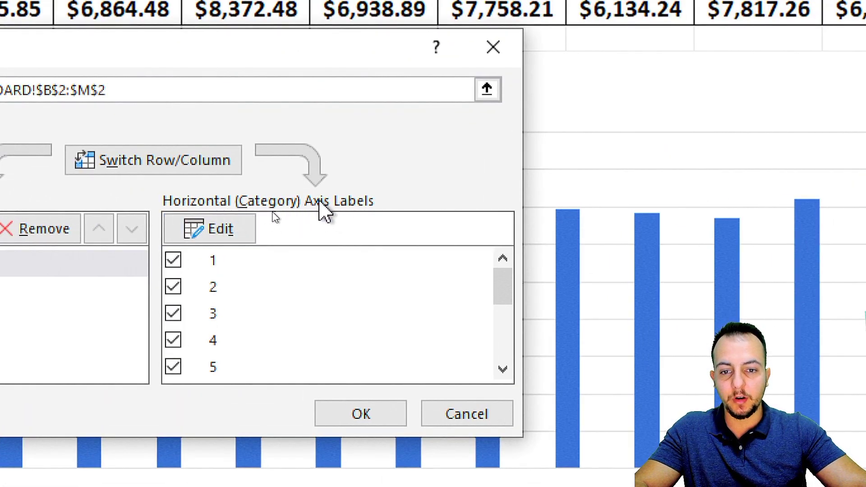
Set the chart's category axis labels to the month names B1:M1.
click(239, 232)
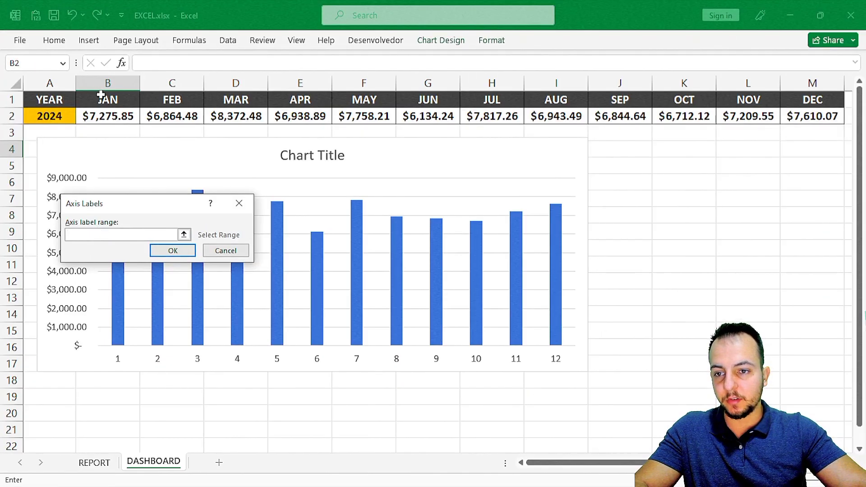
drag(101, 96, 791, 101)
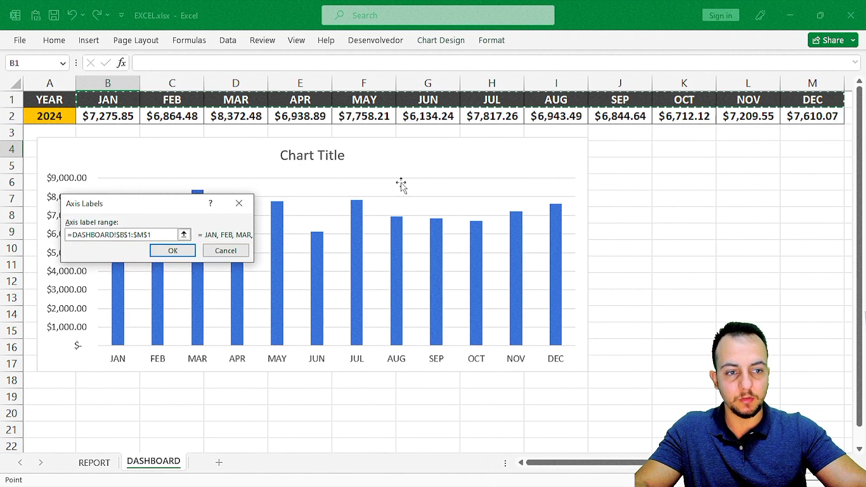
click(170, 251)
click(292, 319)
click(686, 230)
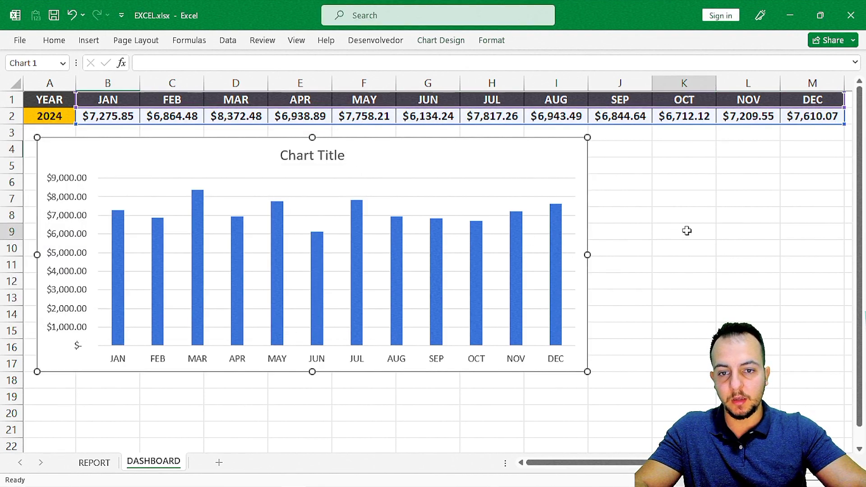
click(38, 115)
click(81, 118)
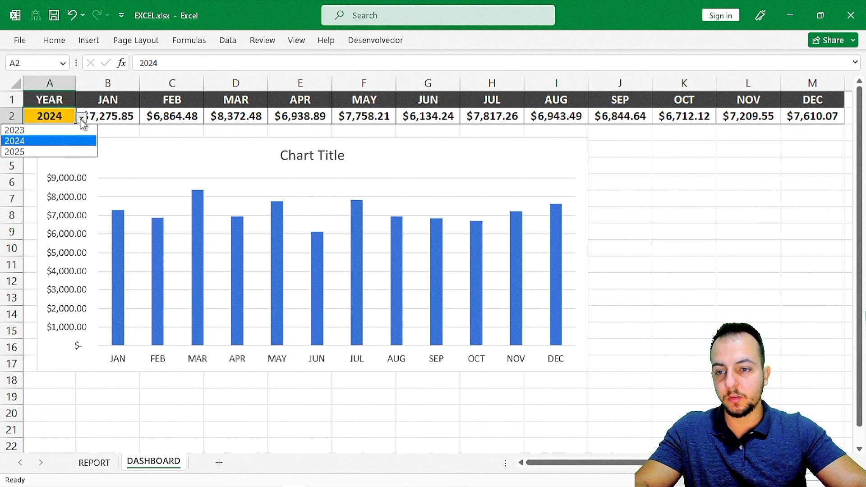
click(41, 152)
click(81, 118)
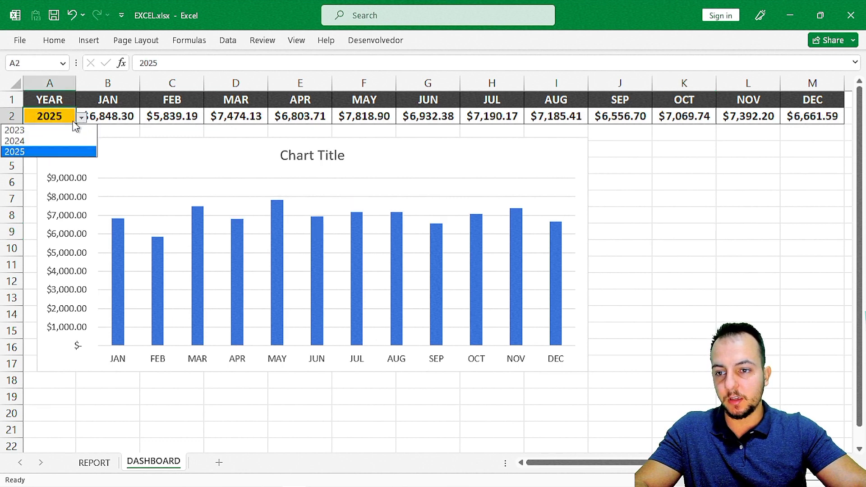
click(50, 130)
click(81, 118)
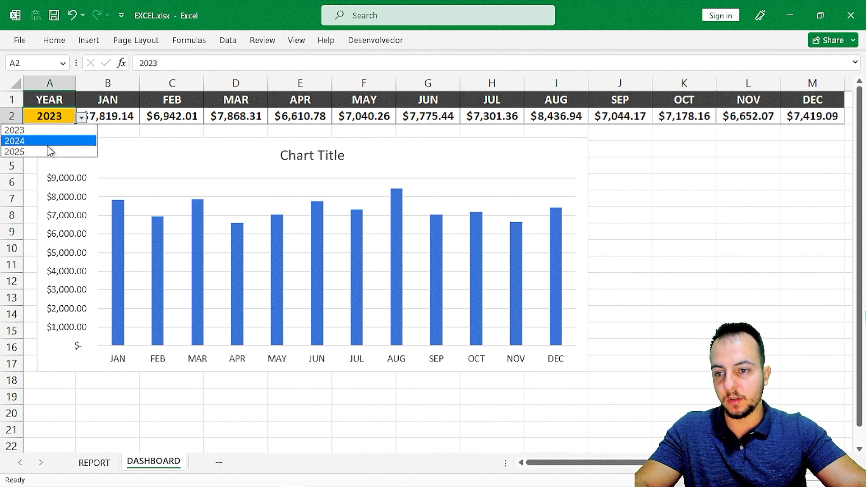
click(45, 141)
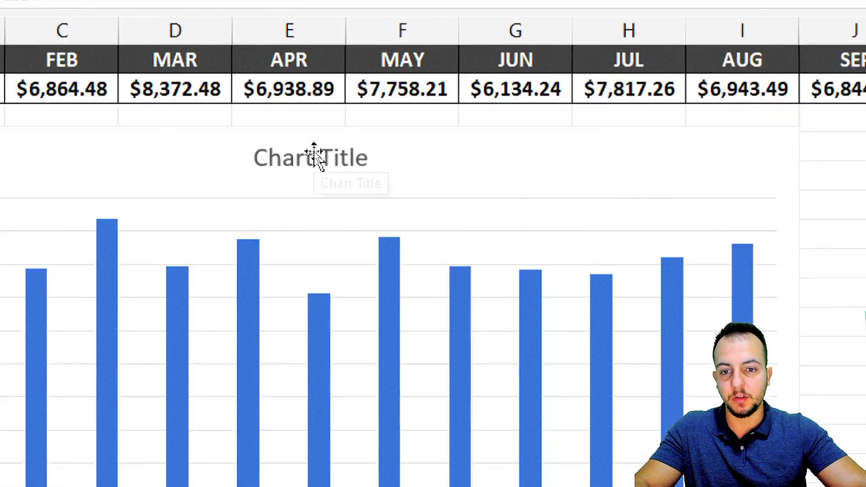
Delete the chart title, the gridlines and the vertical dollar value axis.
click(315, 152)
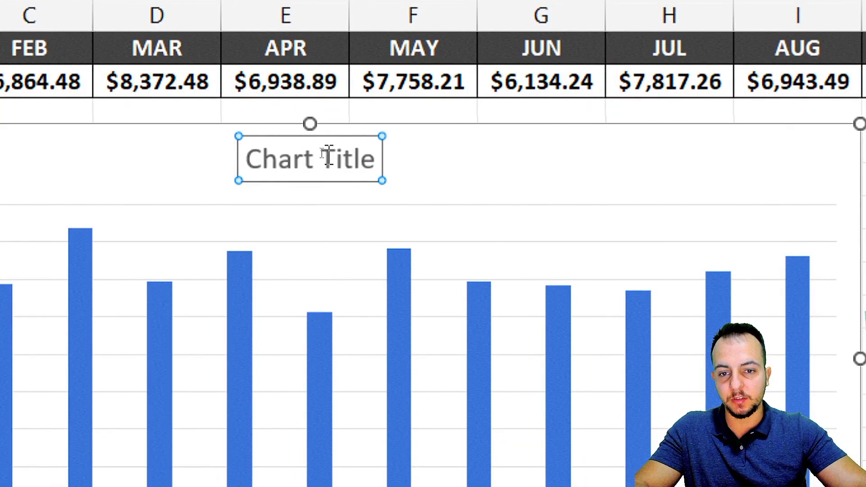
key(Delete)
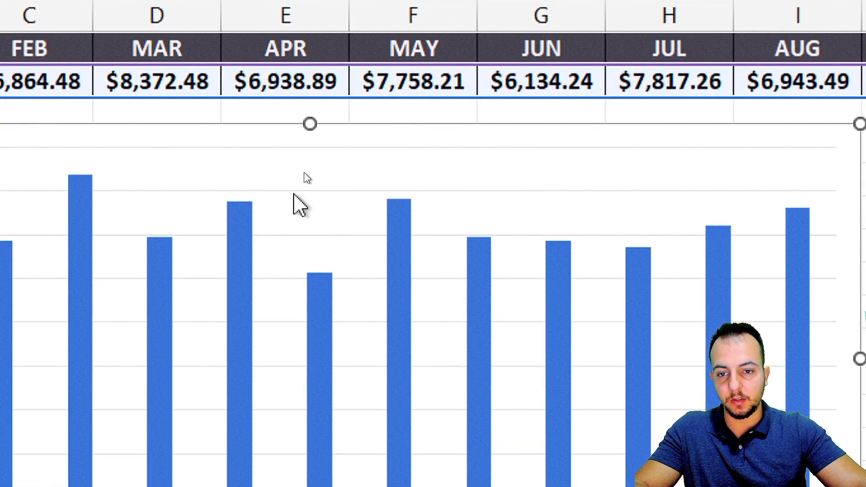
click(300, 192)
key(Delete)
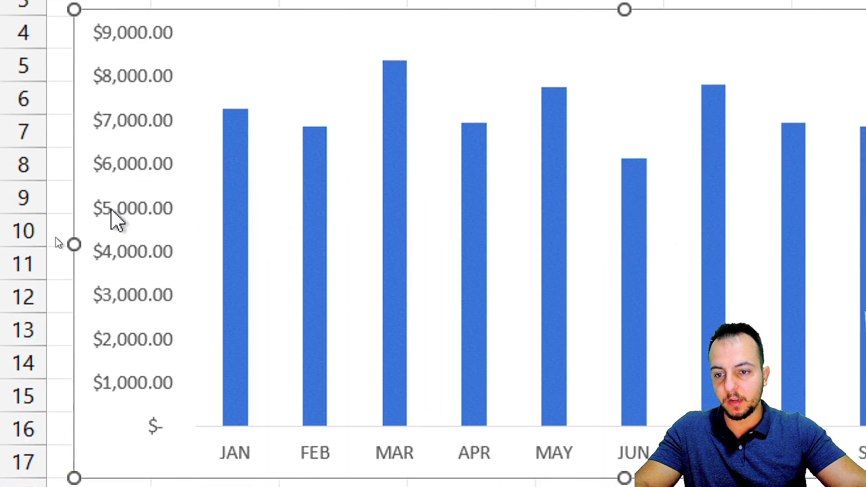
click(112, 212)
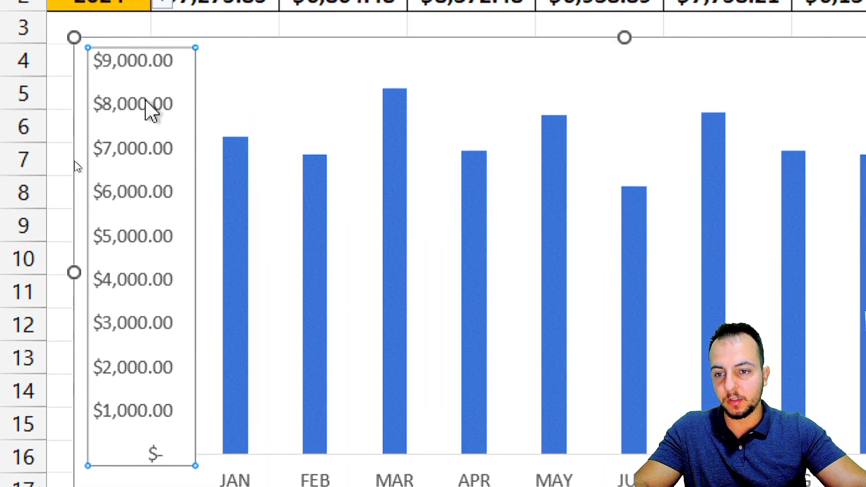
key(Delete)
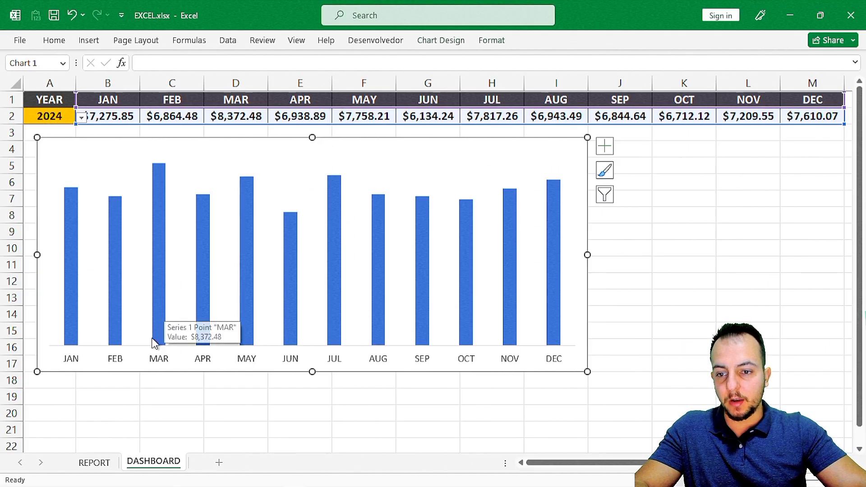
Reselect the monthly column chart and show its Chart Elements list.
click(124, 412)
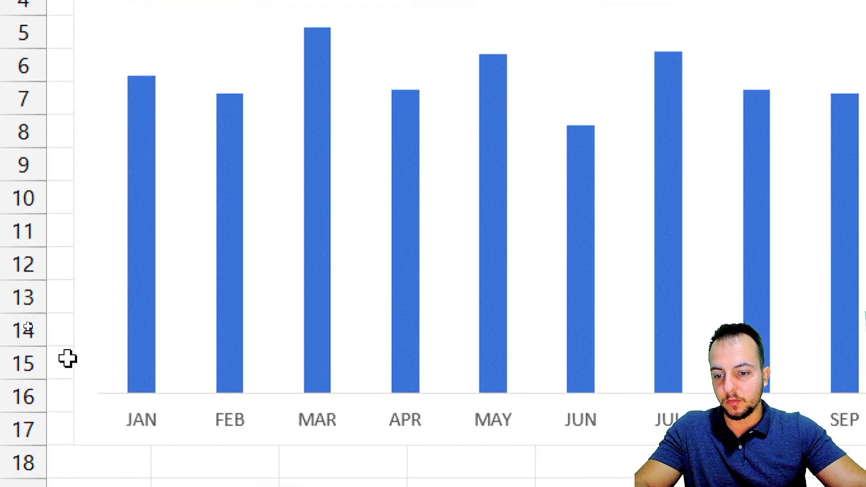
click(38, 384)
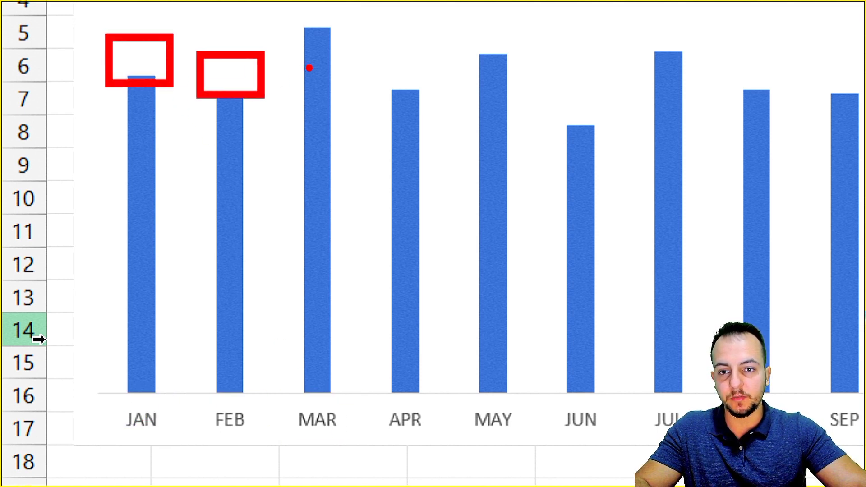
click(77, 251)
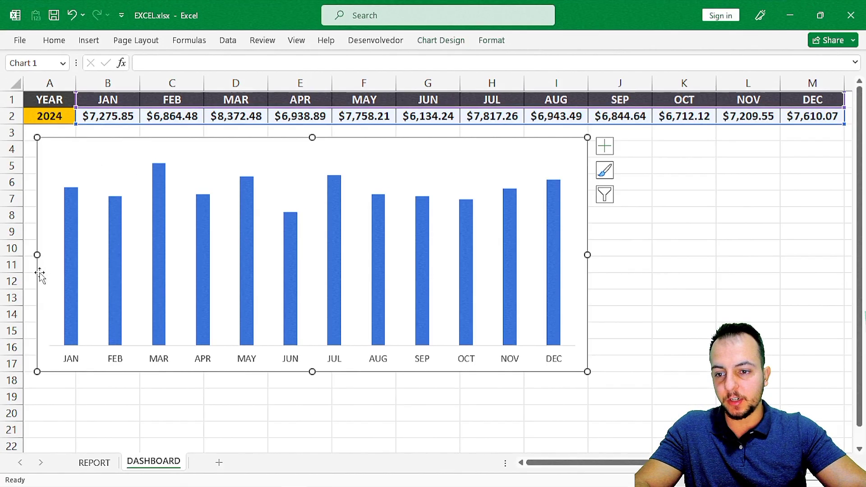
click(604, 146)
Add Outside End data labels showing each column's dollar total.
click(441, 40)
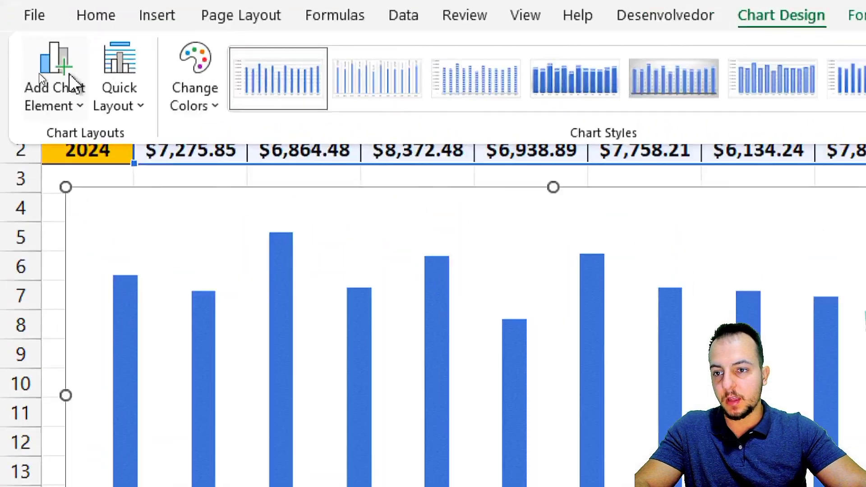
click(39, 75)
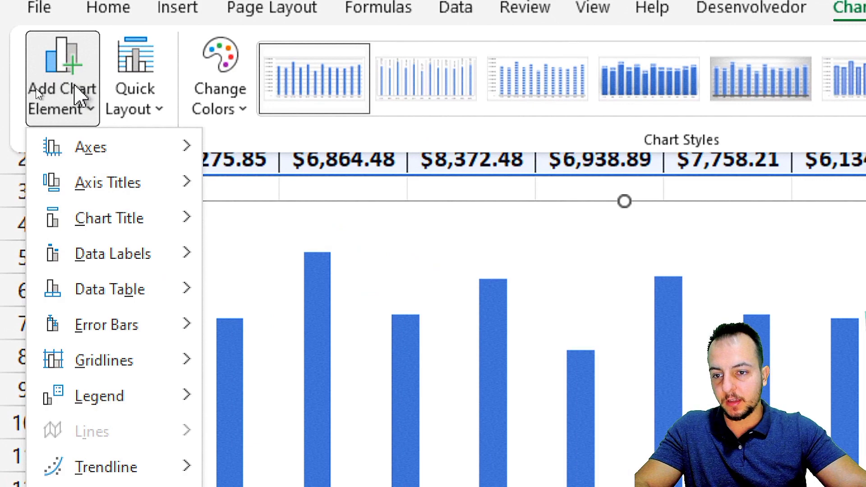
mouse_move(190, 265)
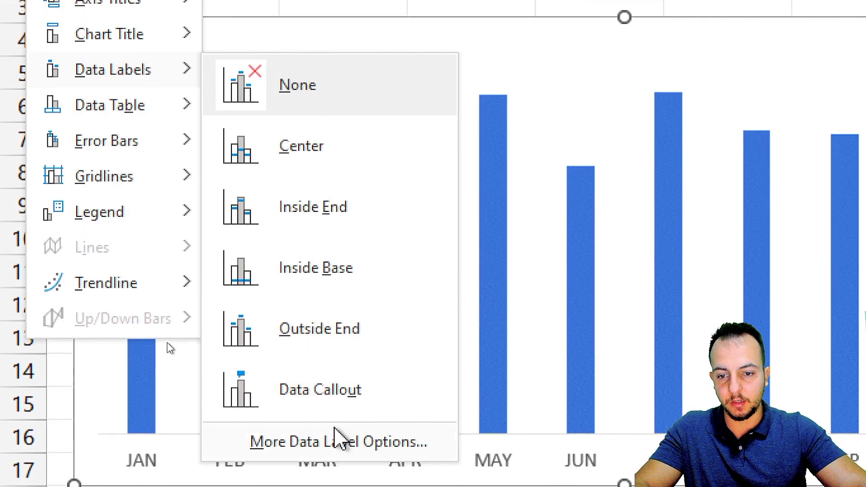
click(312, 333)
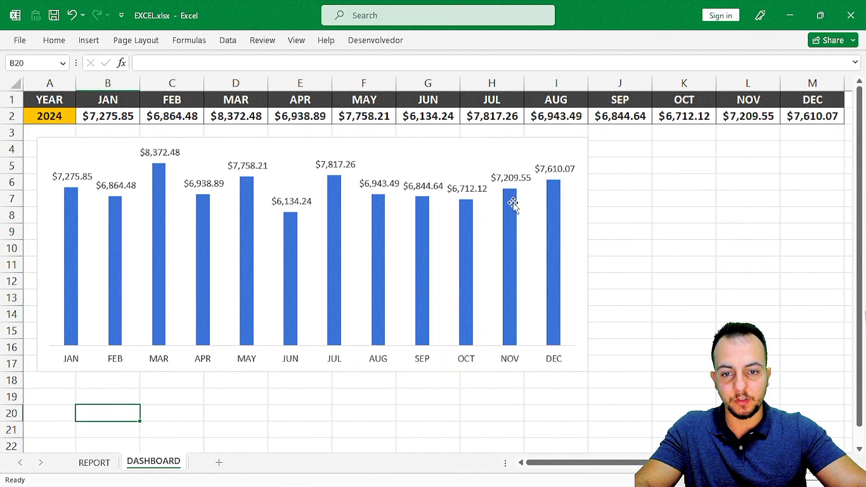
Set the column series gap width to 100% in Format Data Series.
double_click(160, 188)
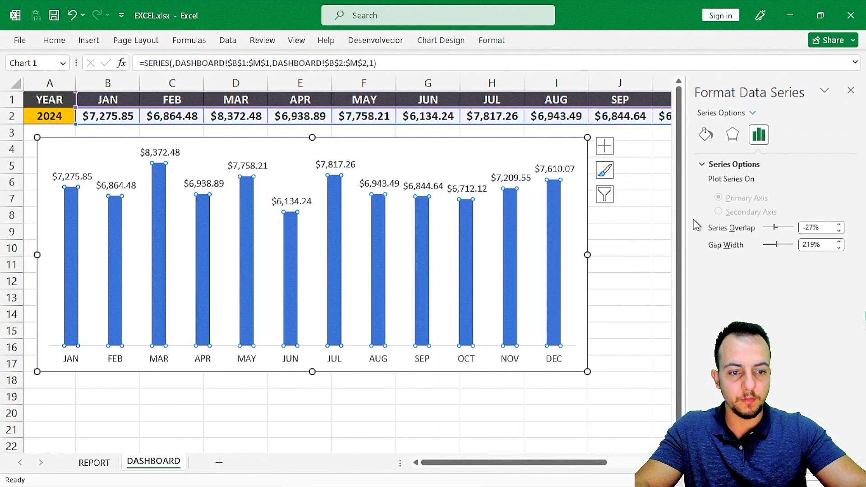
drag(684, 228, 609, 239)
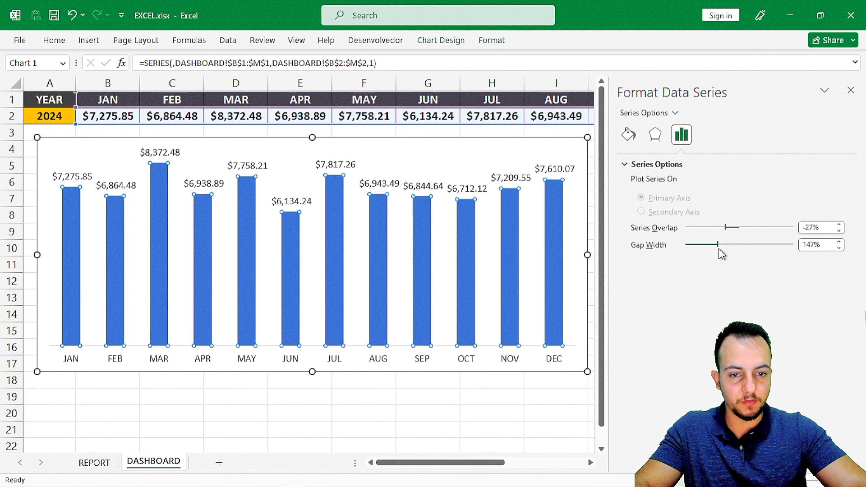
drag(719, 244, 711, 244)
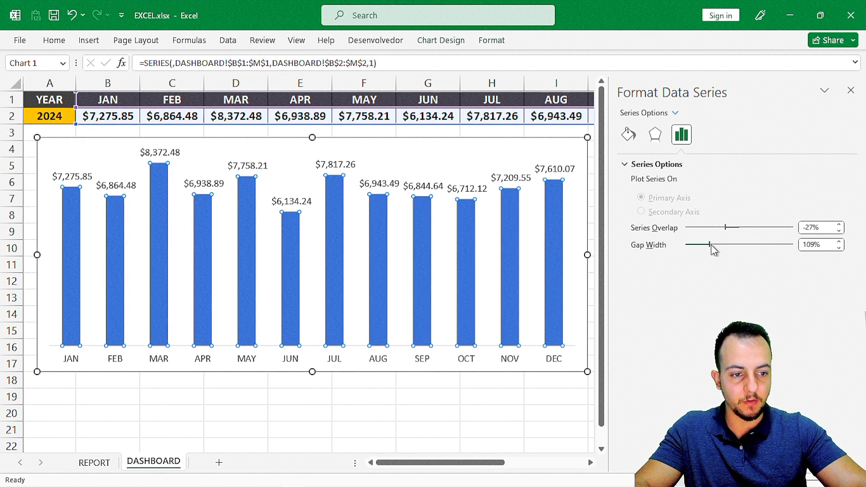
click(839, 249)
click(839, 248)
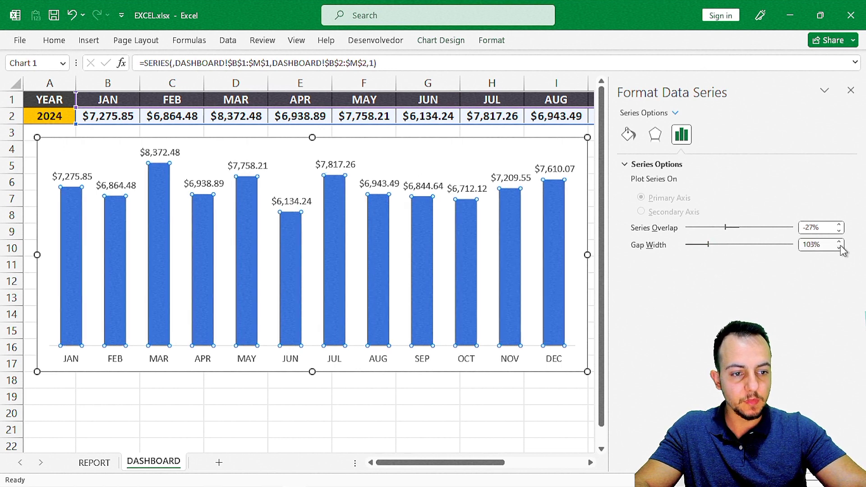
click(839, 248)
click(839, 248)
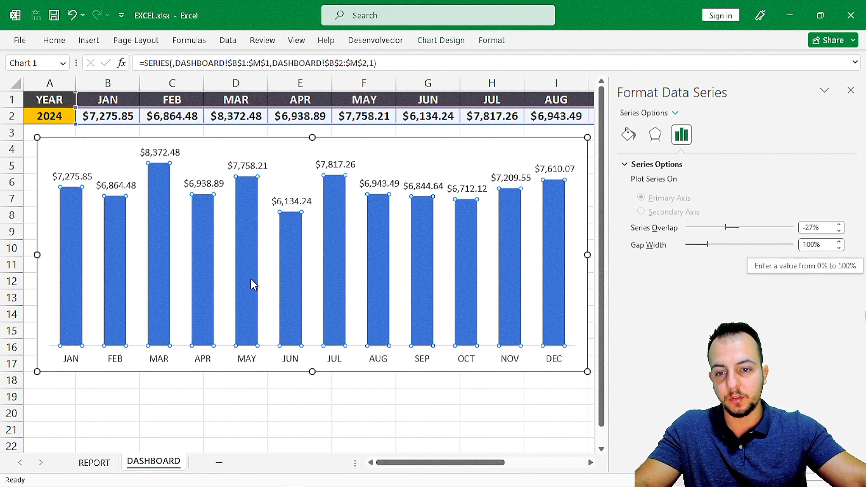
Apply an Outer shadow preset to the columns, then set 35% transparency, 2 pt blur, 4 pt distance.
click(655, 137)
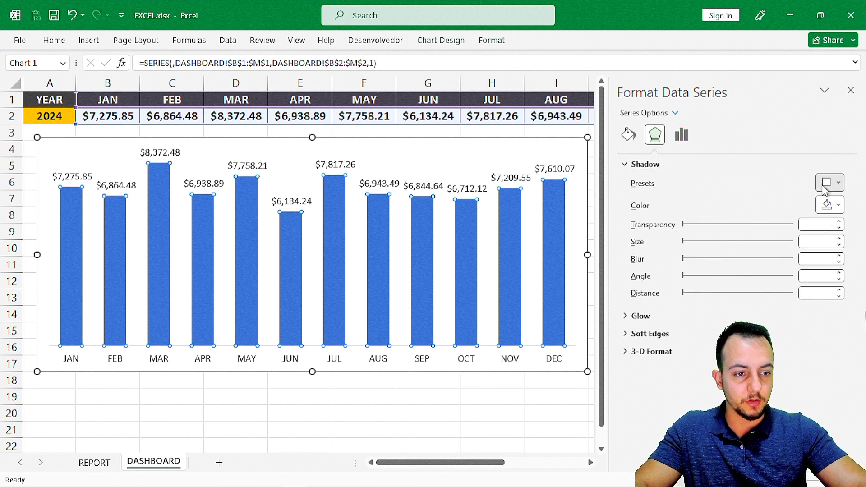
click(829, 183)
click(763, 287)
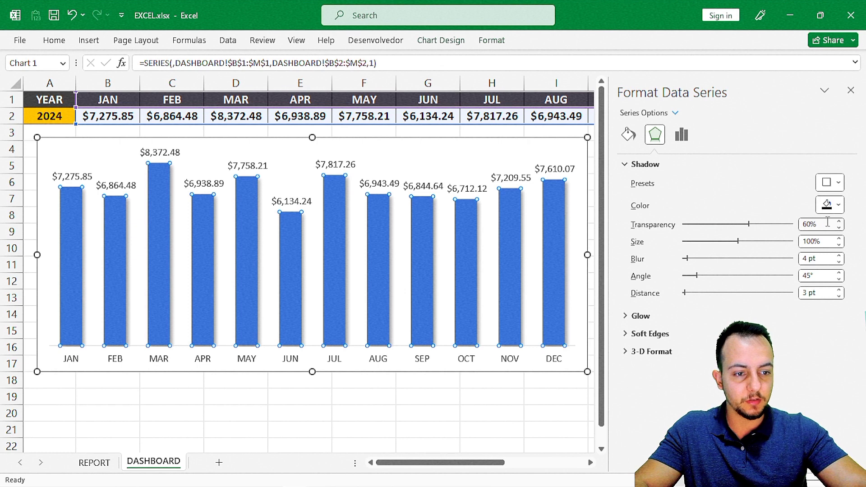
text(35)
key(Tab)
key(Tab)
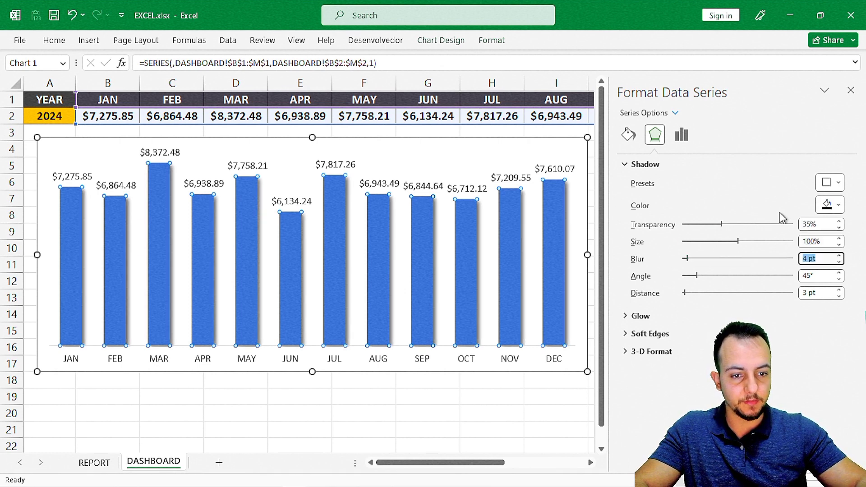
text(2)
key(Tab)
key(Tab)
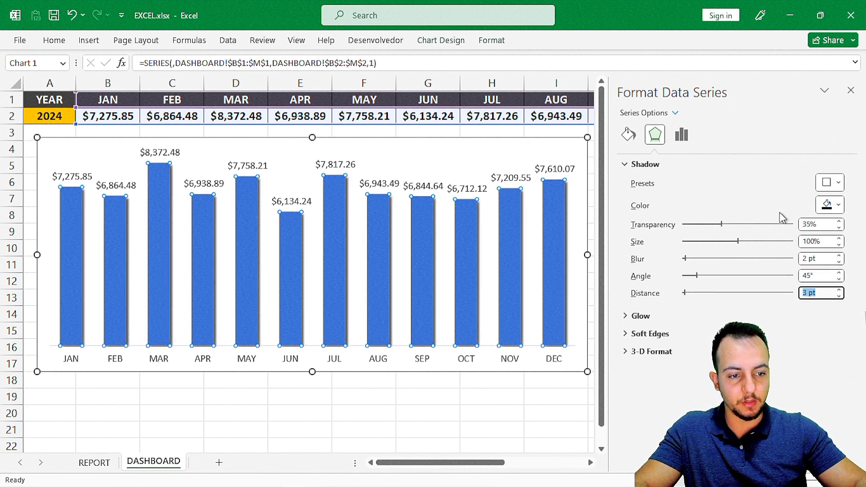
text(4)
key(Tab)
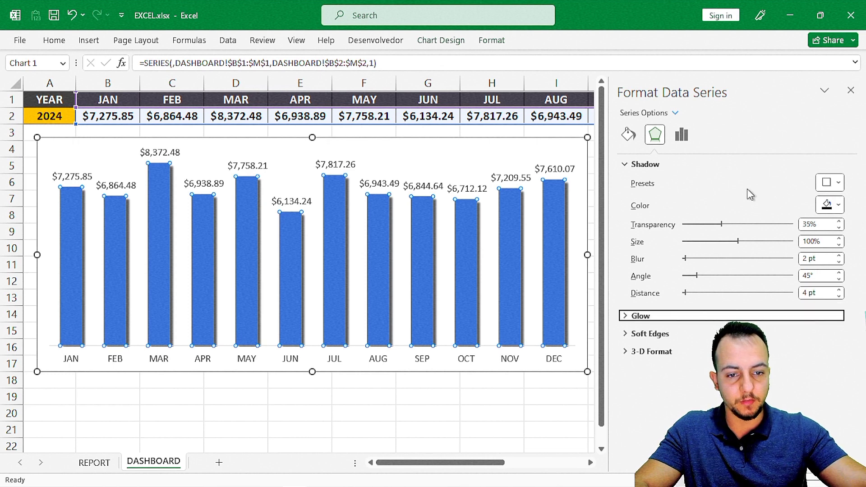
Set the column border to No line.
click(629, 134)
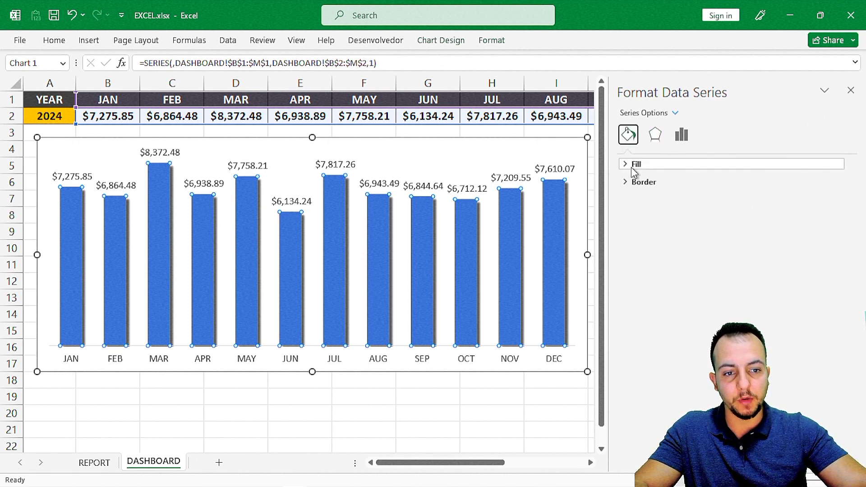
click(642, 182)
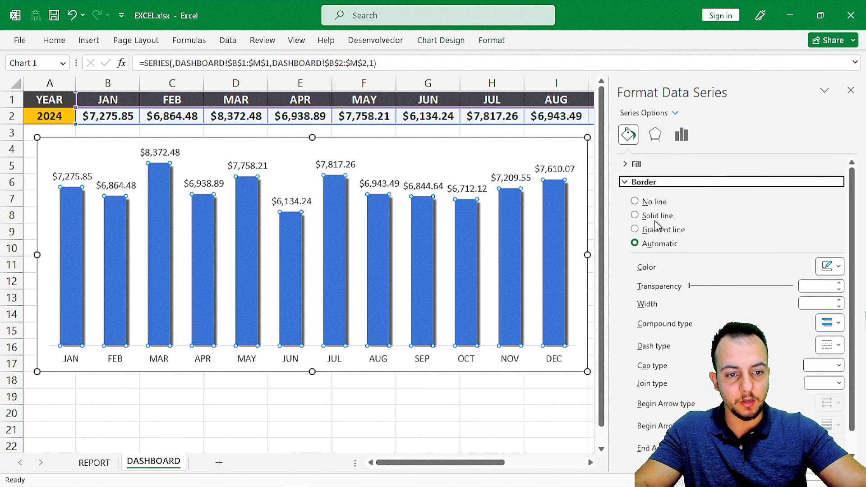
click(650, 201)
click(642, 182)
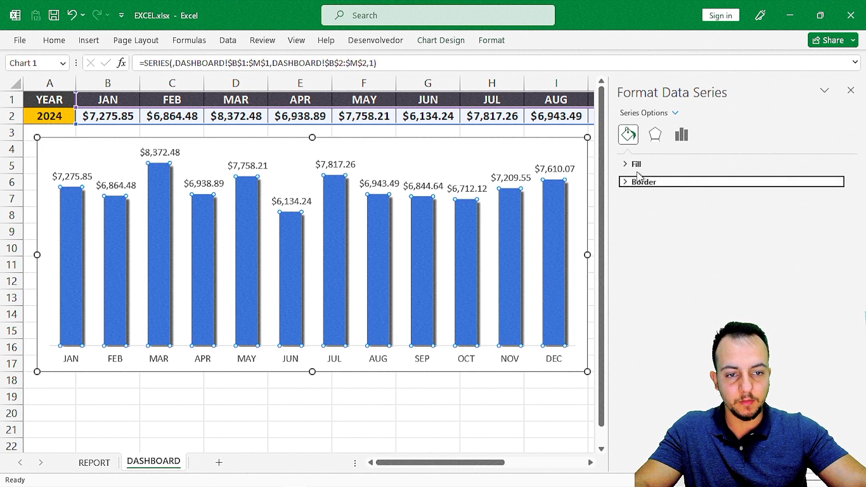
Fill the columns with the yellow preset gradient of Linear type.
click(637, 165)
click(648, 211)
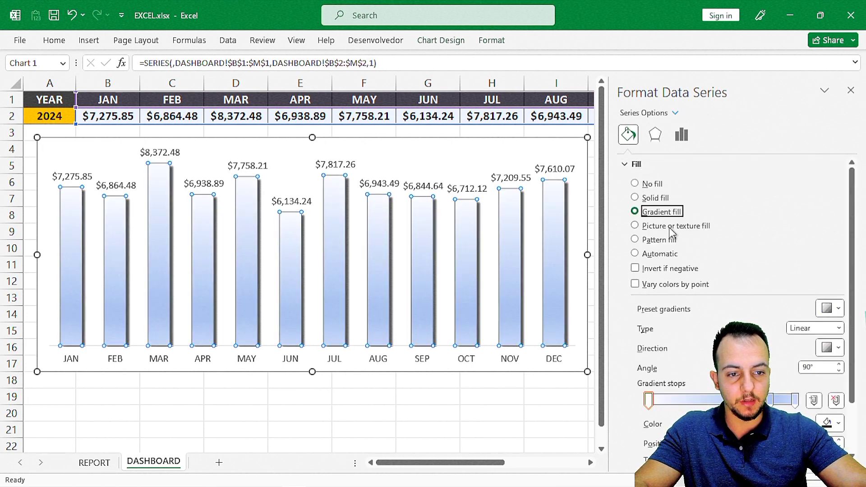
click(828, 311)
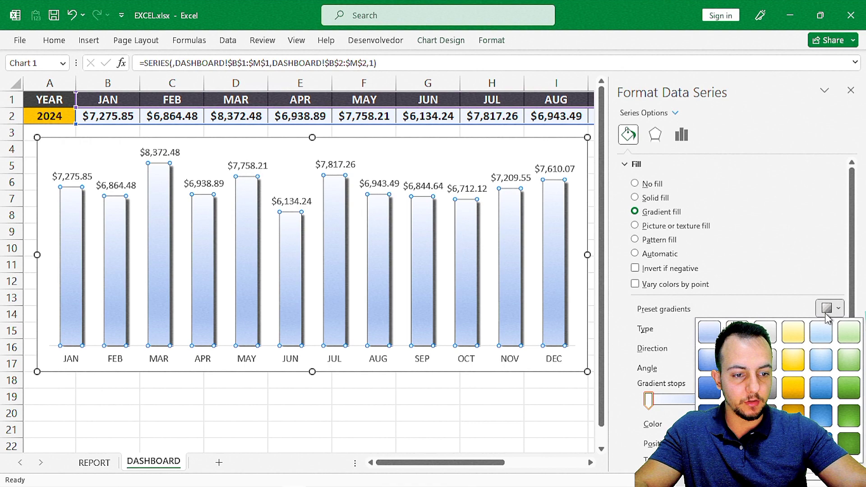
click(799, 357)
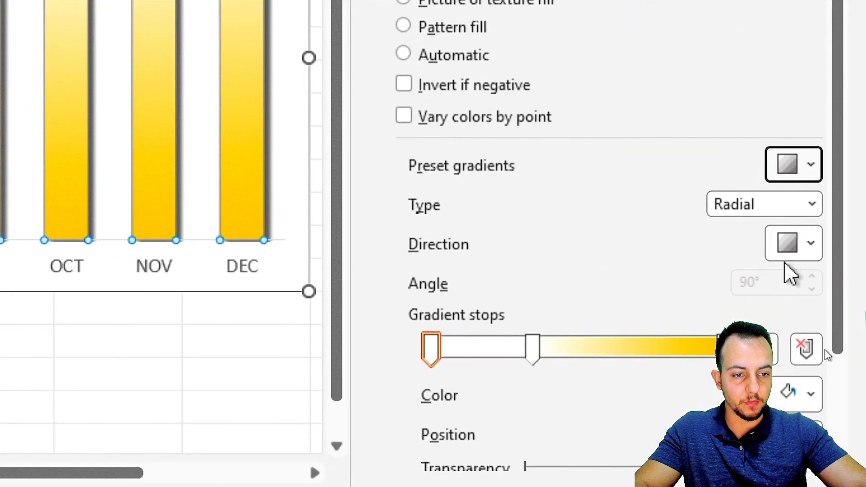
click(783, 219)
click(742, 235)
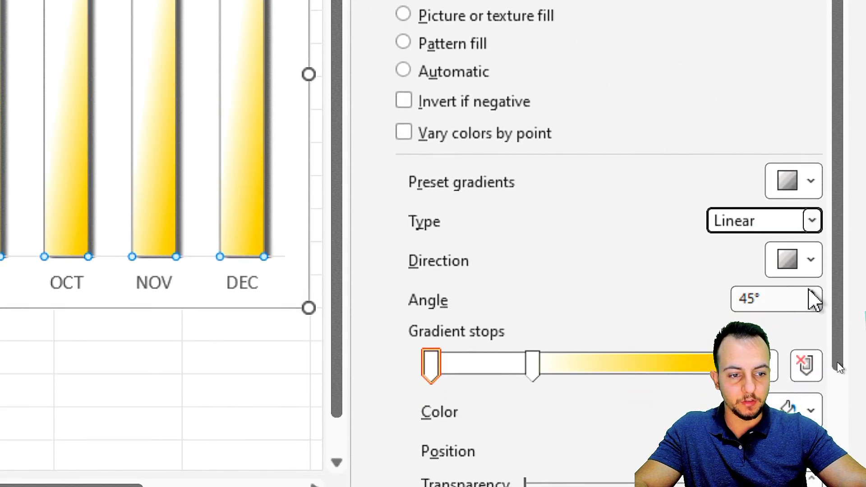
Raise the gradient angle past 150° so the gold fades to white toward the base.
click(813, 294)
click(813, 294)
click(814, 294)
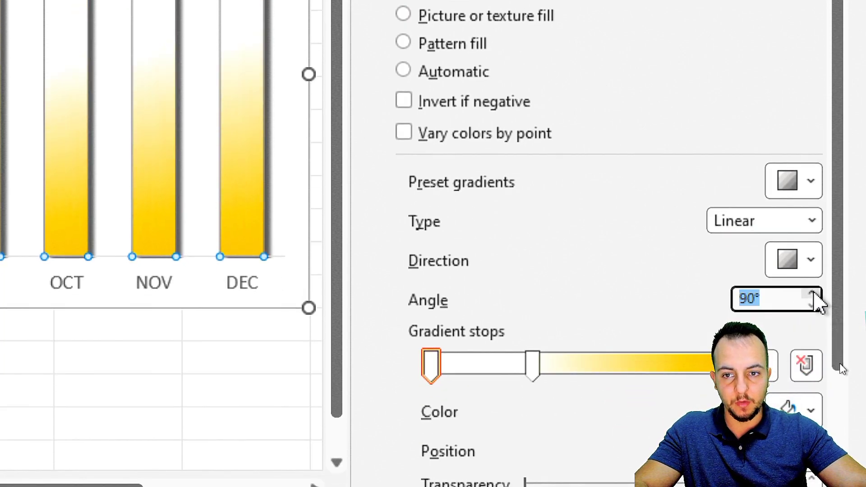
click(814, 294)
click(814, 294)
click(814, 294)
click(814, 295)
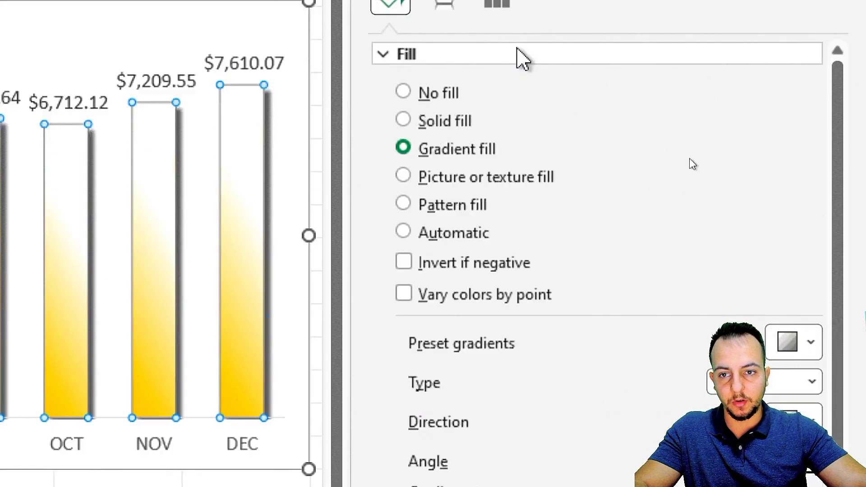
click(812, 312)
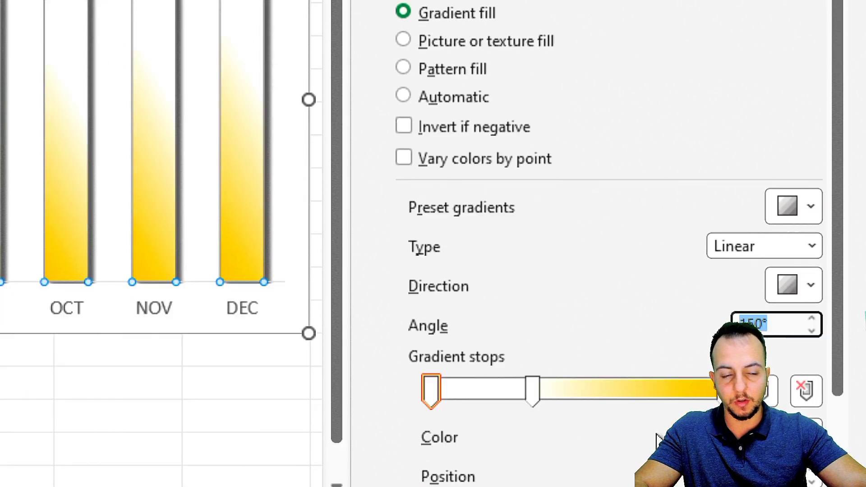
click(814, 313)
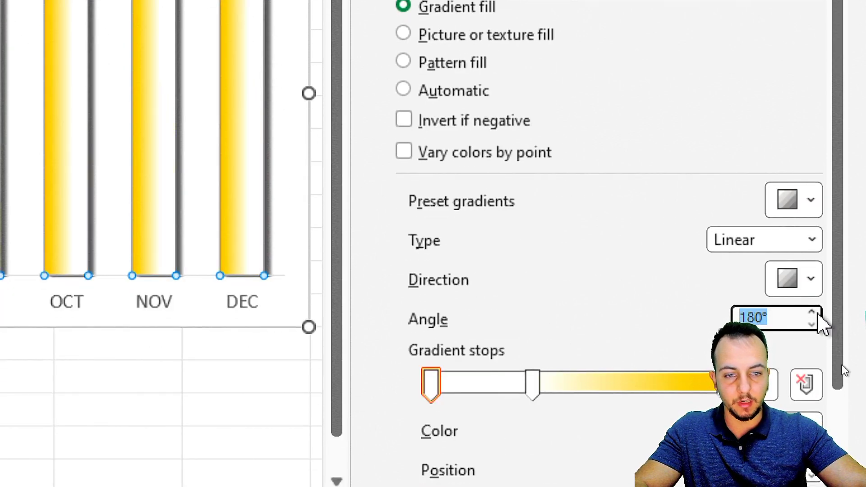
click(813, 312)
click(814, 313)
click(814, 312)
click(813, 313)
click(813, 312)
click(813, 313)
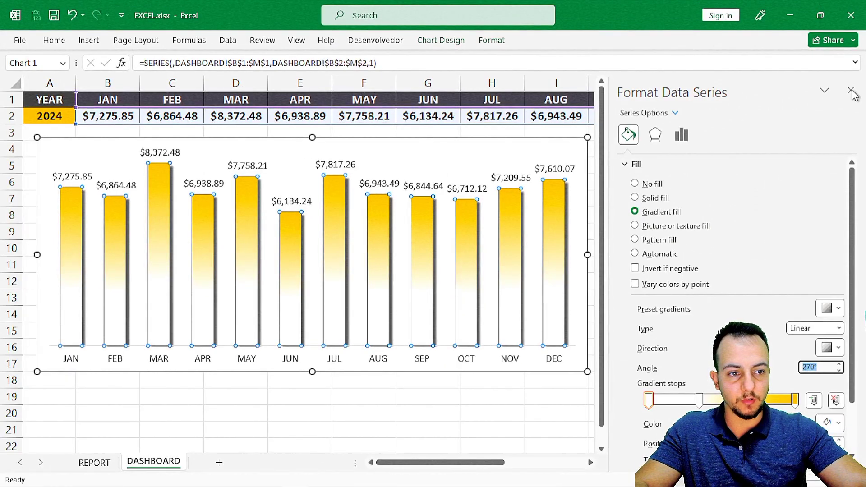
Make all the chart's text bold and black.
click(851, 92)
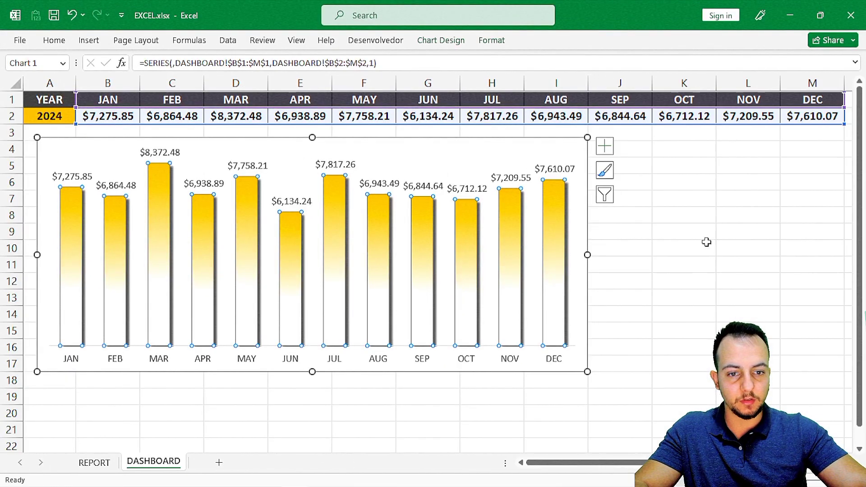
click(708, 242)
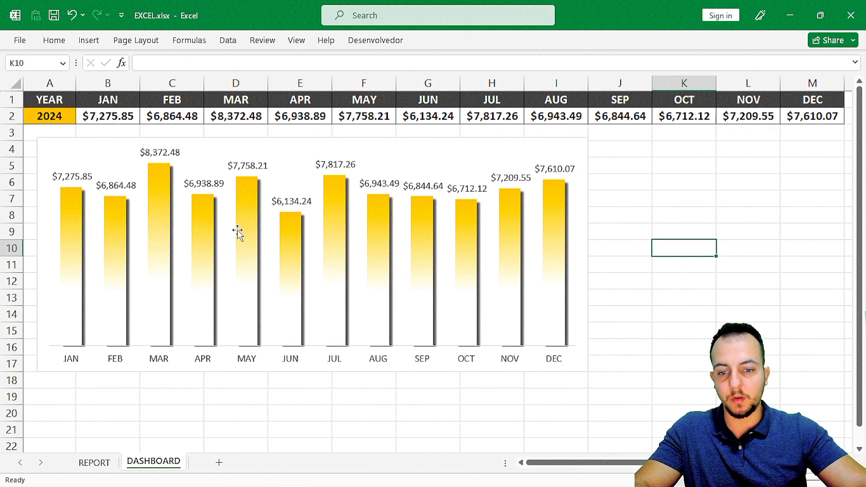
click(69, 141)
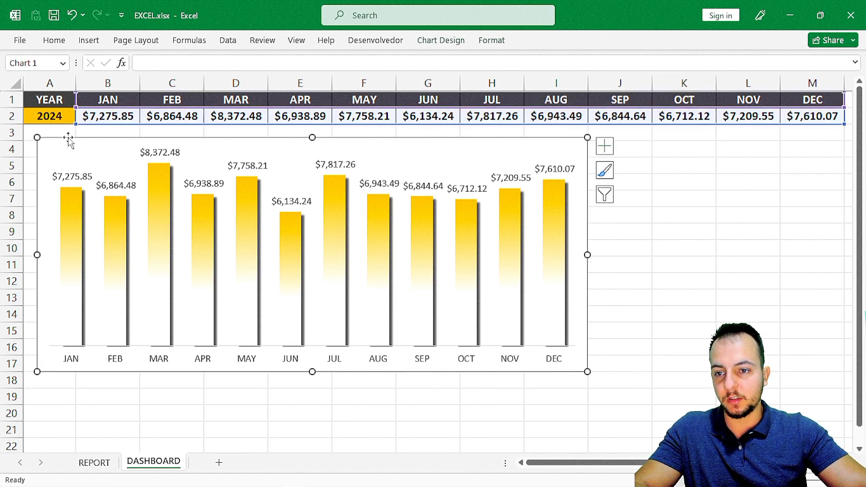
click(54, 40)
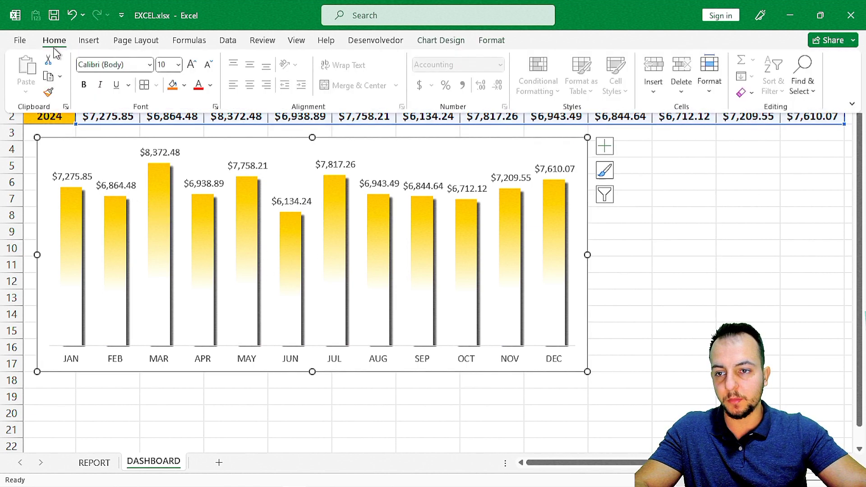
click(84, 86)
click(210, 86)
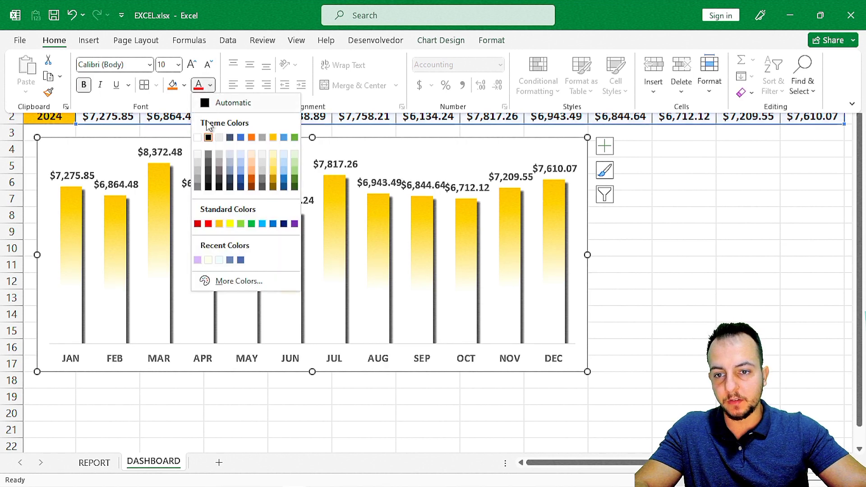
click(208, 137)
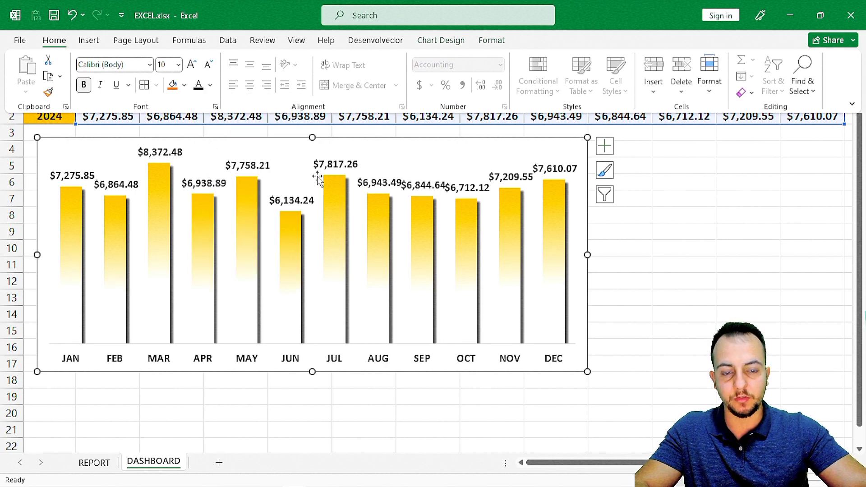
Give the chart area a dark shape outline and an outer shadow preset.
click(492, 41)
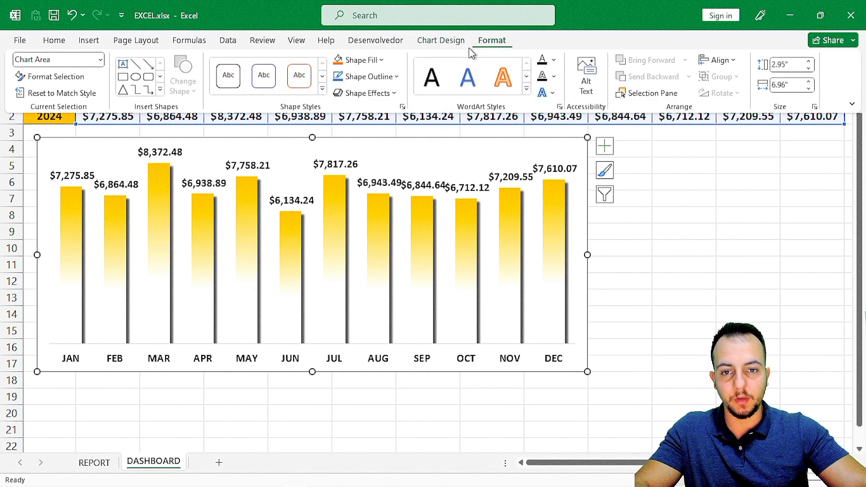
click(377, 80)
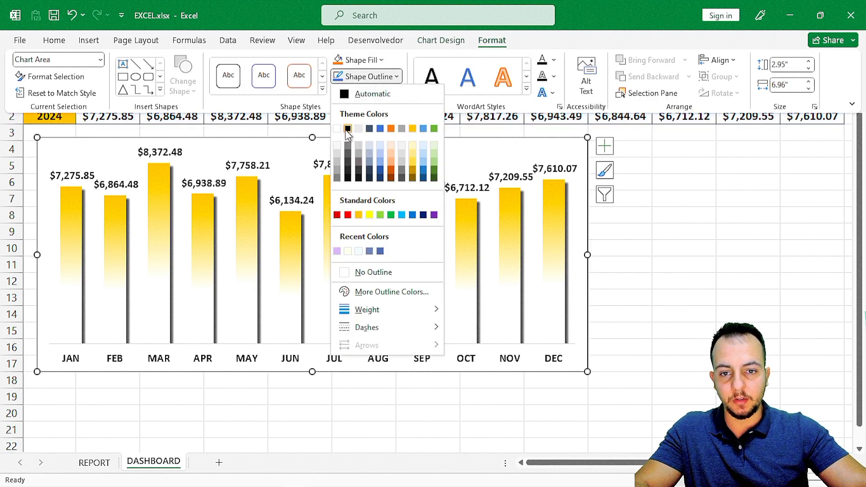
click(335, 178)
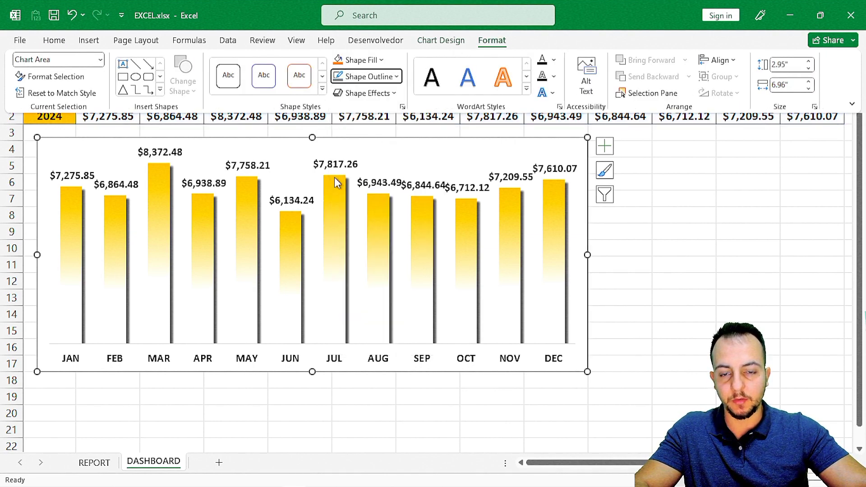
click(368, 92)
mouse_move(378, 150)
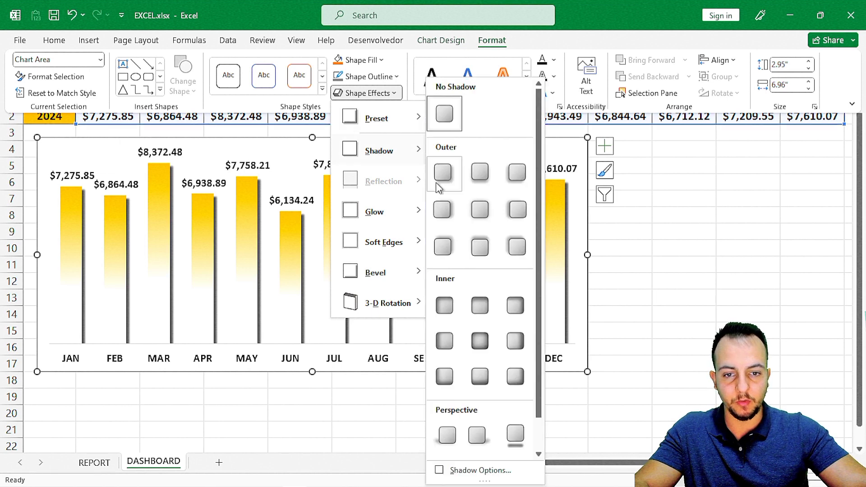
click(444, 182)
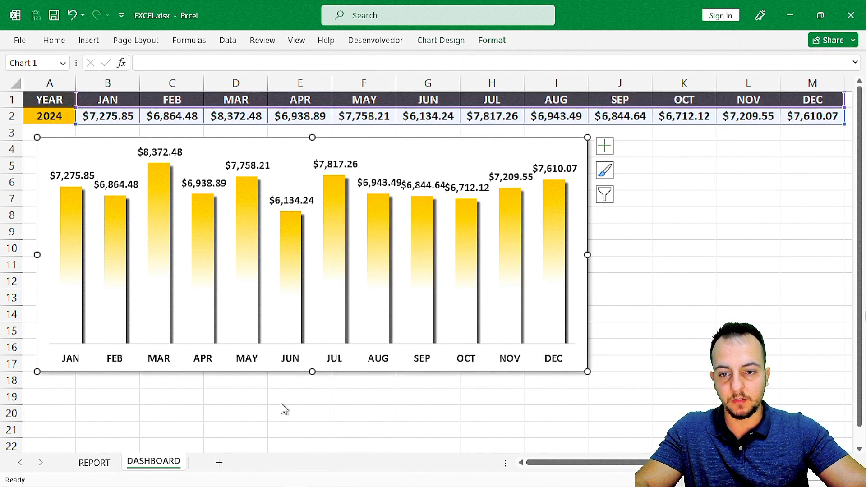
Give the chart's data labels the Currency number format and select their decimal places value.
click(293, 402)
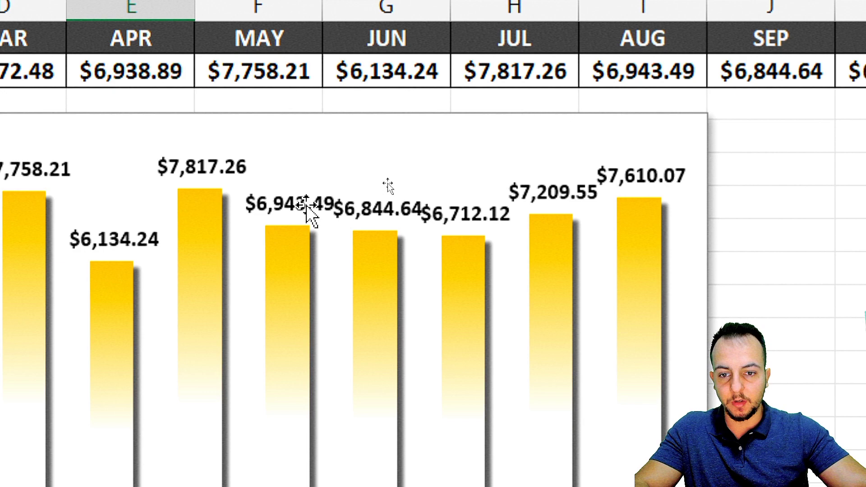
click(310, 207)
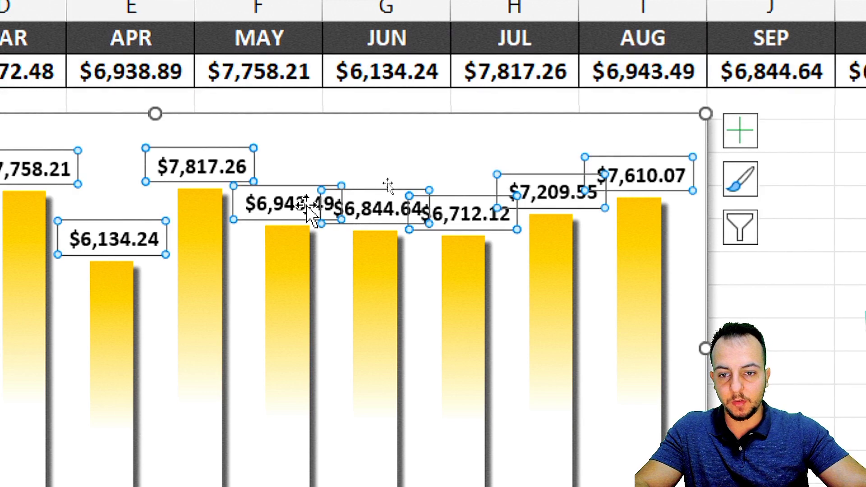
double_click(307, 208)
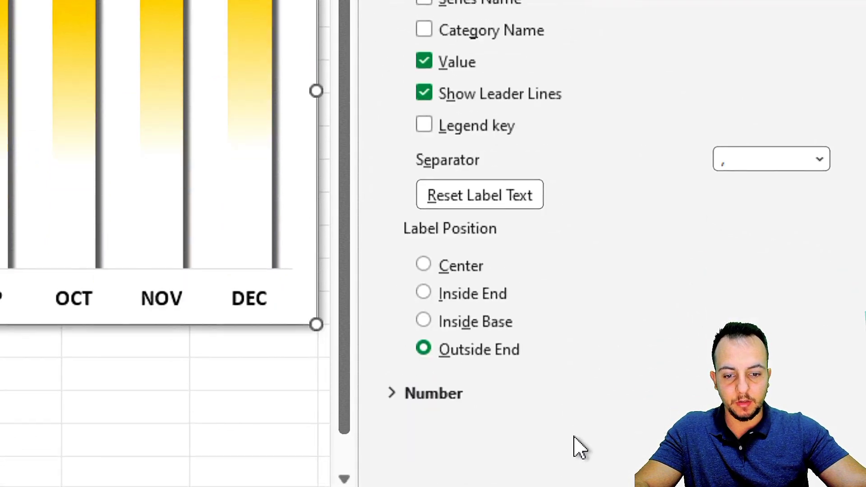
click(478, 400)
scroll(613, 315, down, 2)
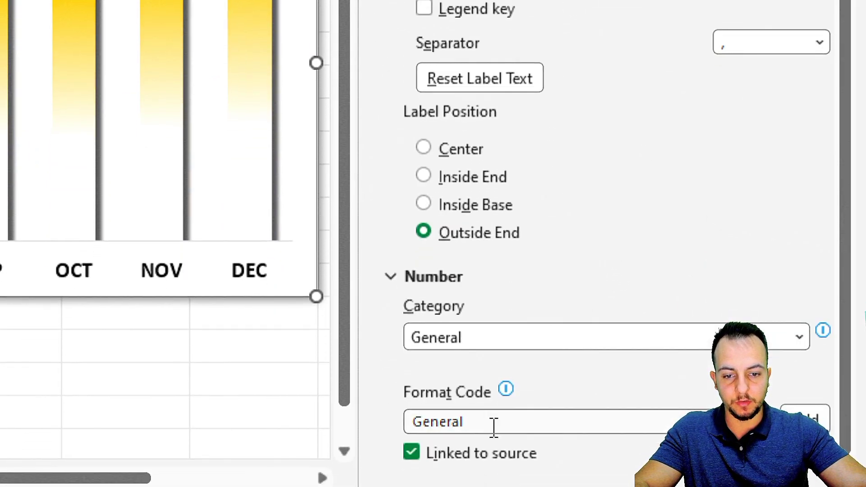
click(505, 343)
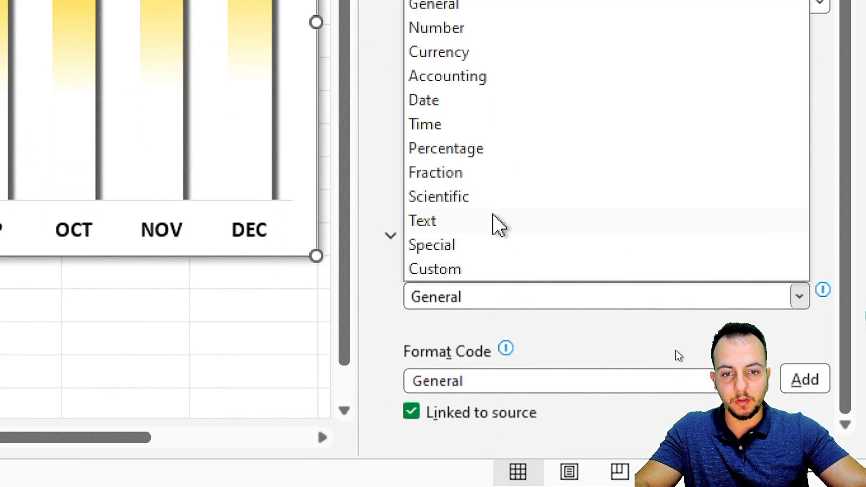
click(457, 53)
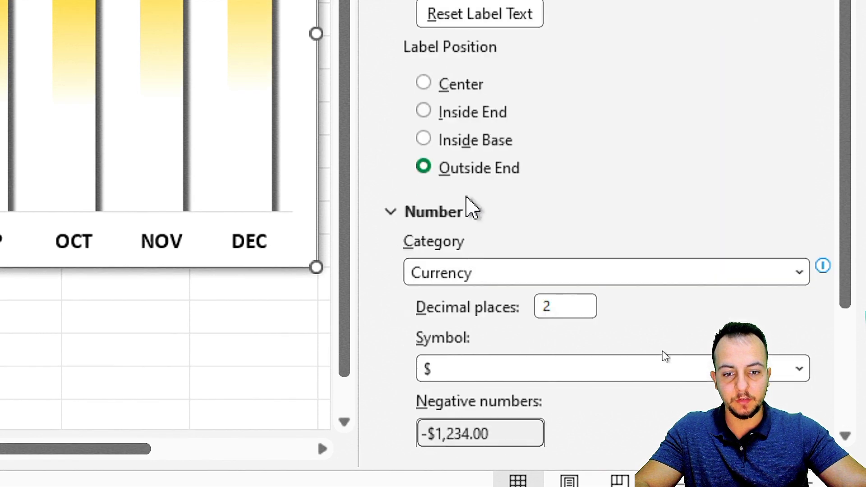
double_click(554, 296)
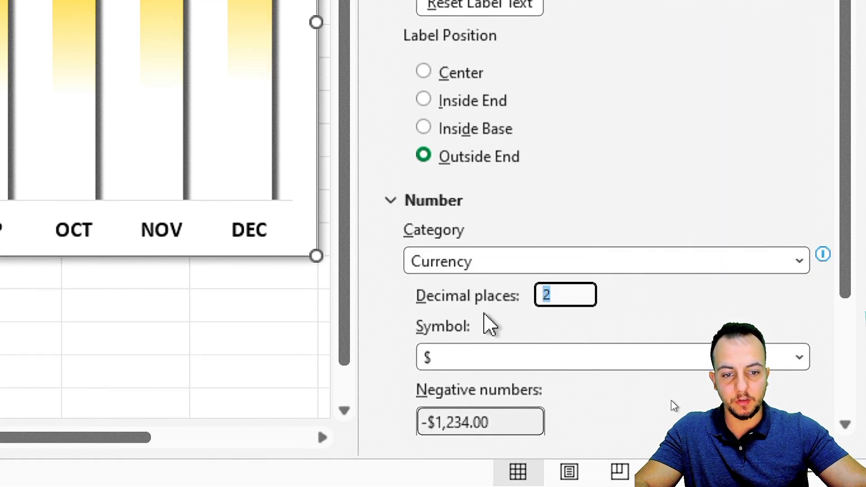
Set the label decimal places to 0 and lower the chart's top edge to row 5.
text(0)
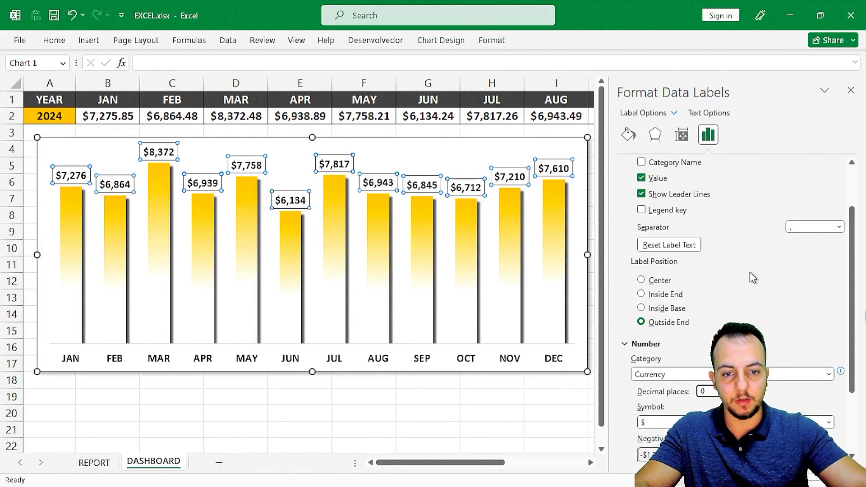
click(851, 90)
click(694, 183)
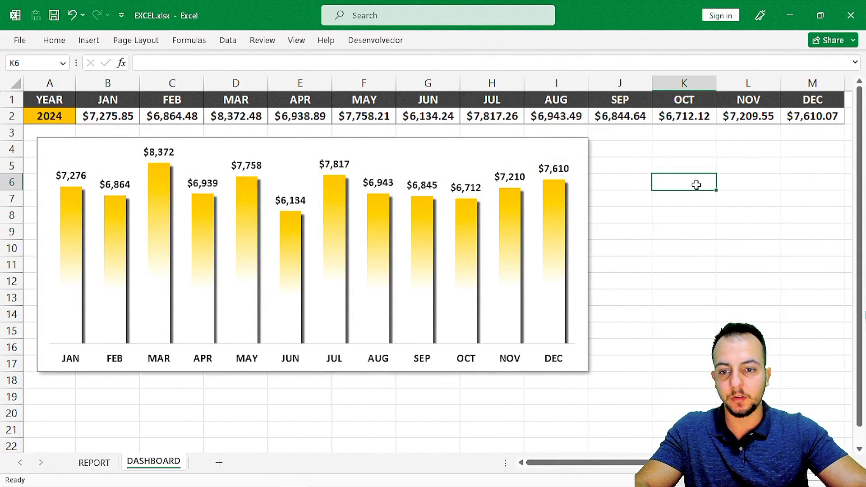
click(127, 141)
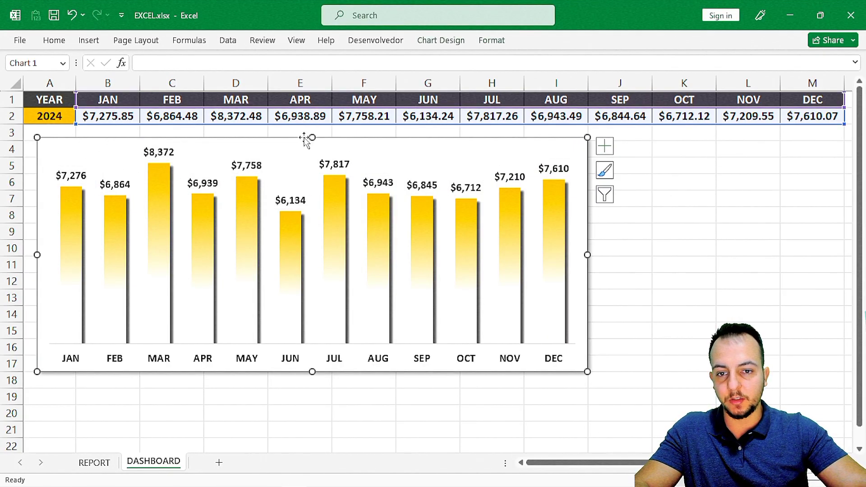
drag(312, 135, 312, 158)
click(42, 136)
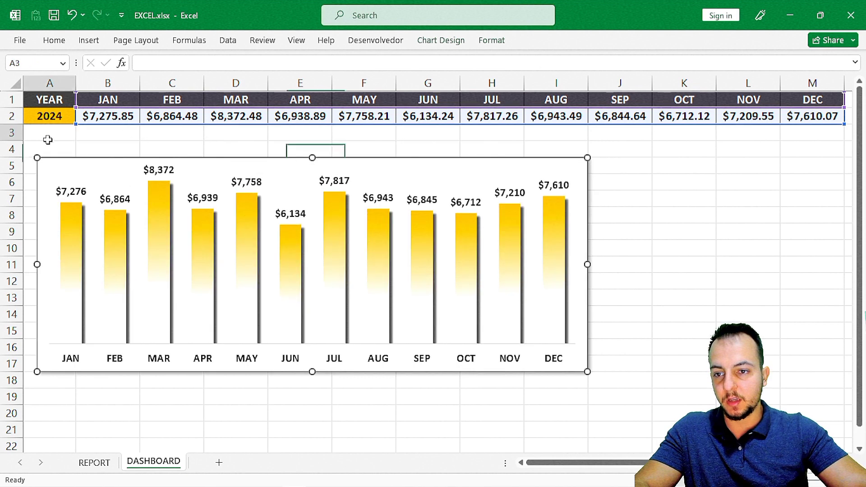
Switch the A2 year to 2025, then 2023, then back to 2024.
click(52, 118)
click(81, 119)
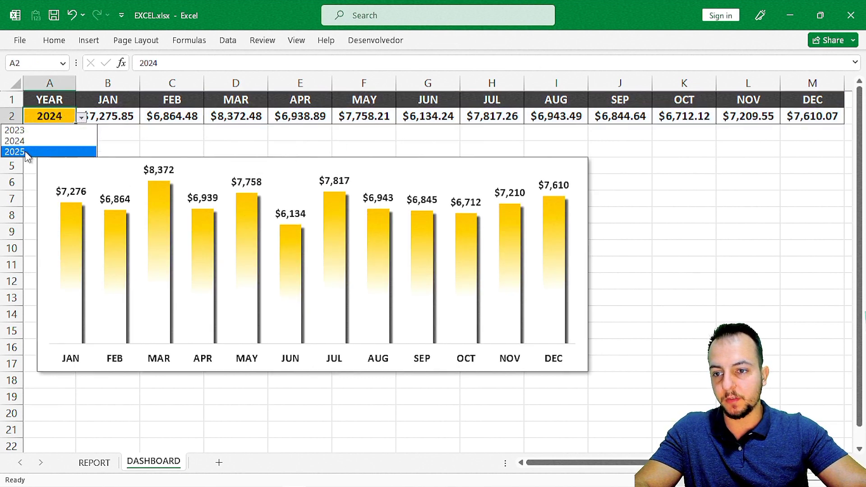
click(76, 151)
click(82, 118)
click(76, 132)
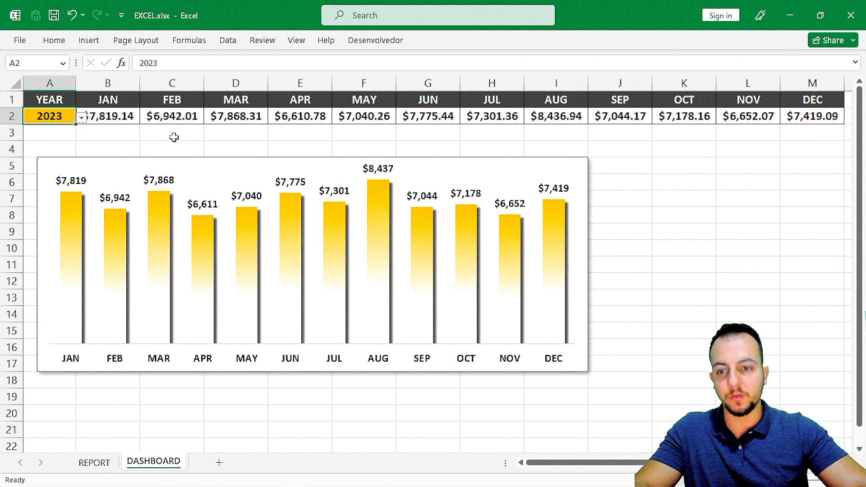
click(81, 118)
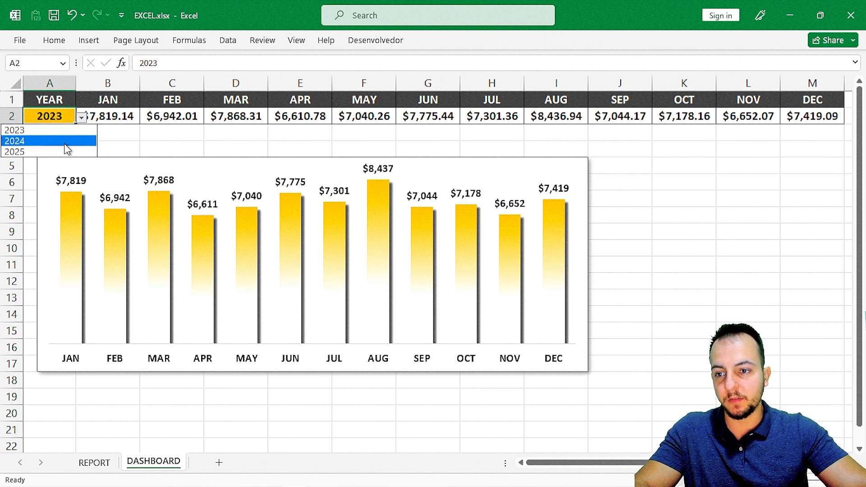
click(65, 141)
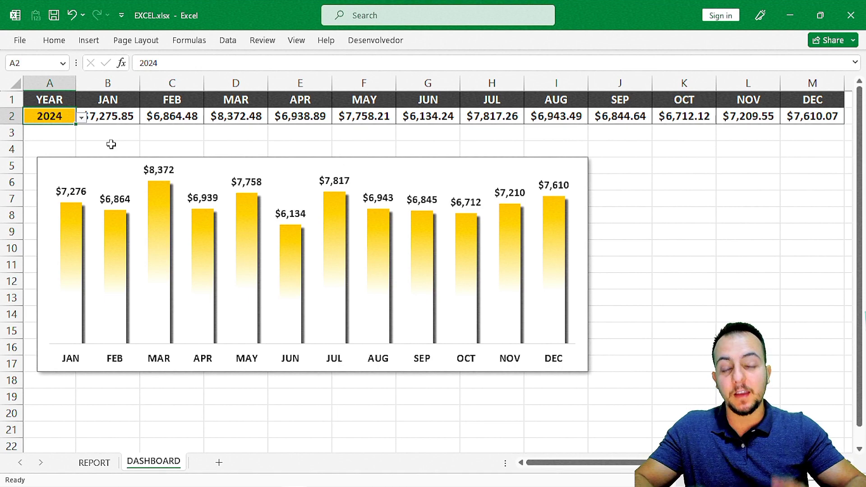